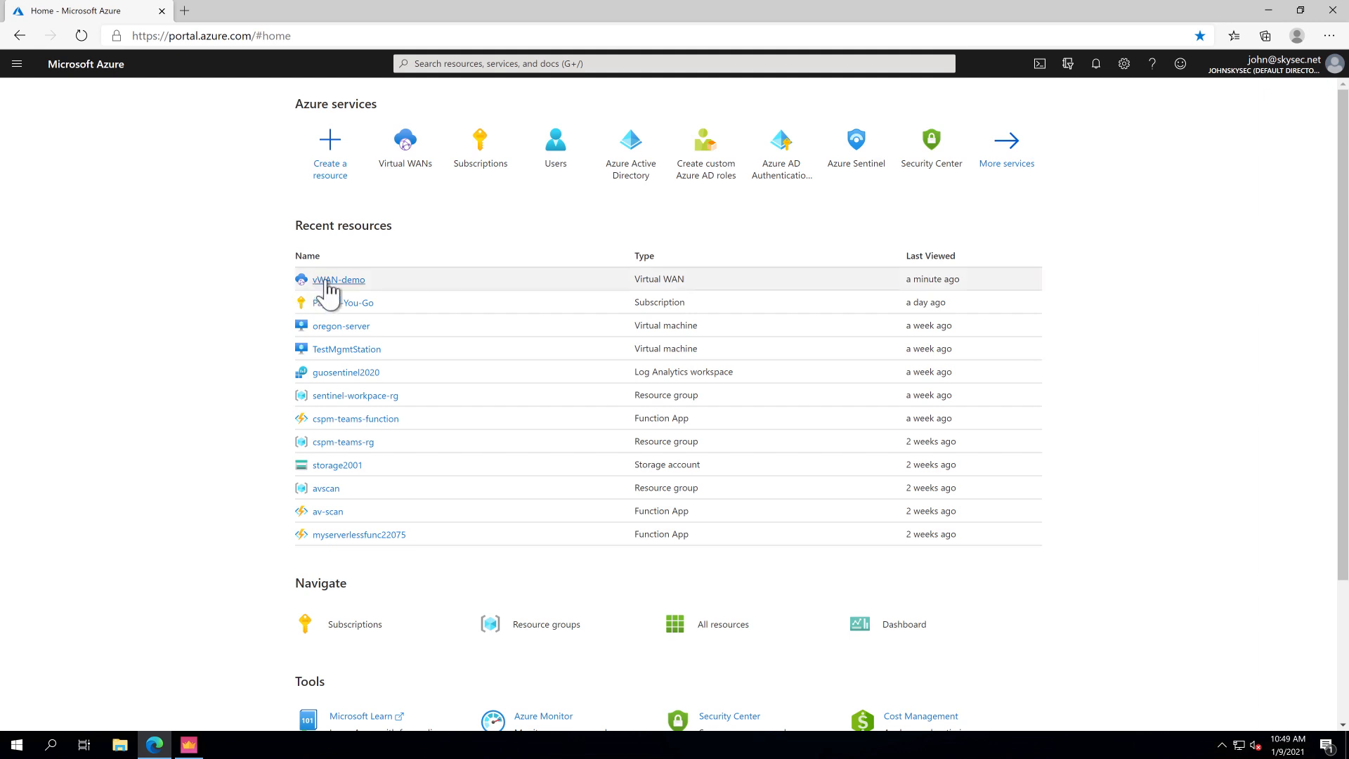
# - Start creating a new VPN site in the vWAN-demo virtual WAN
pyautogui.click(395, 171)
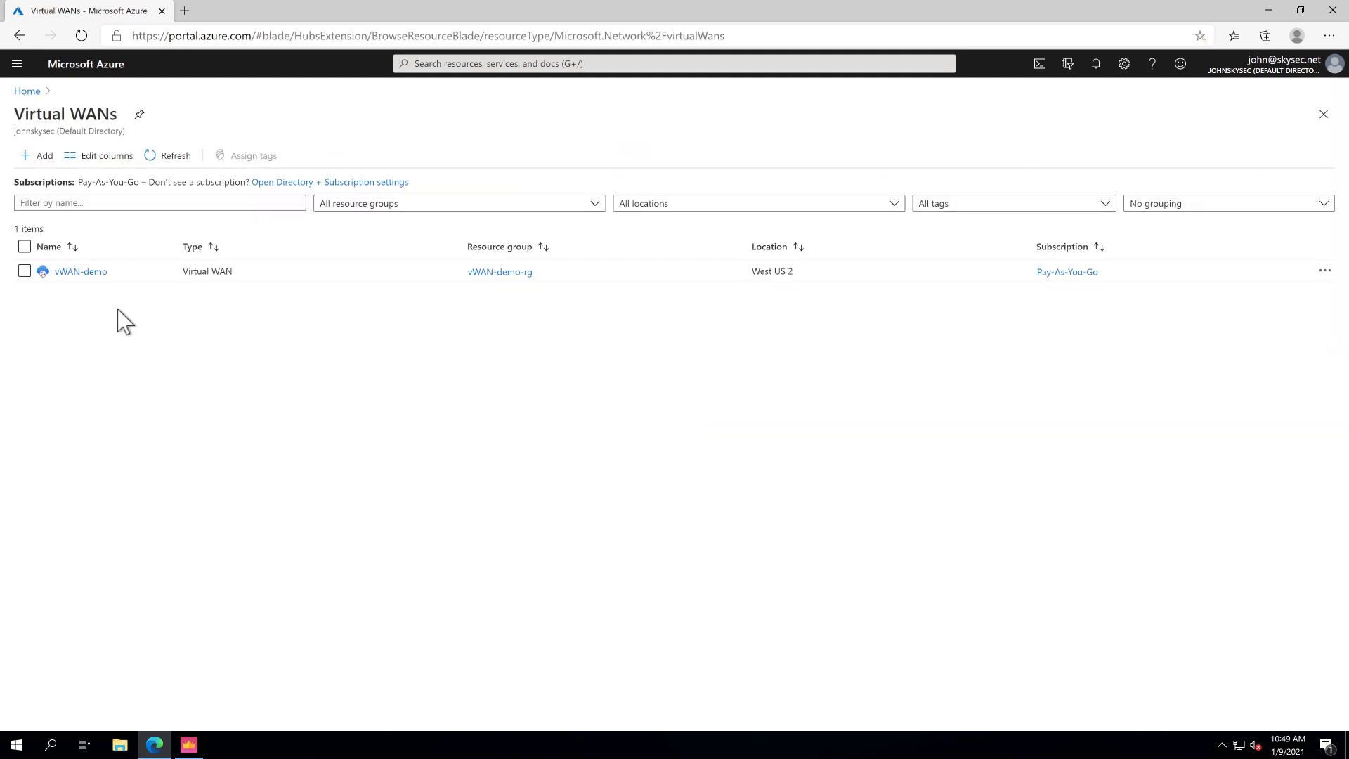
pyautogui.click(87, 274)
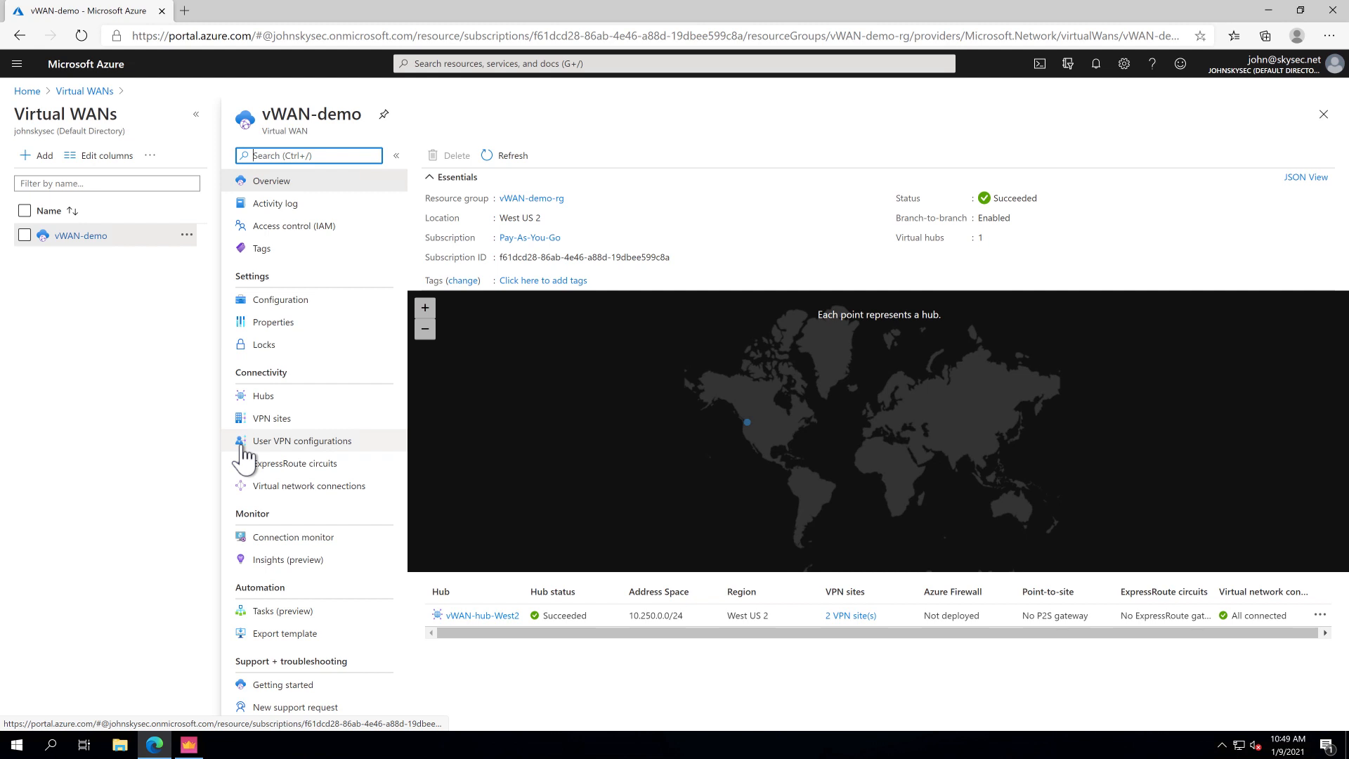
pyautogui.click(302, 430)
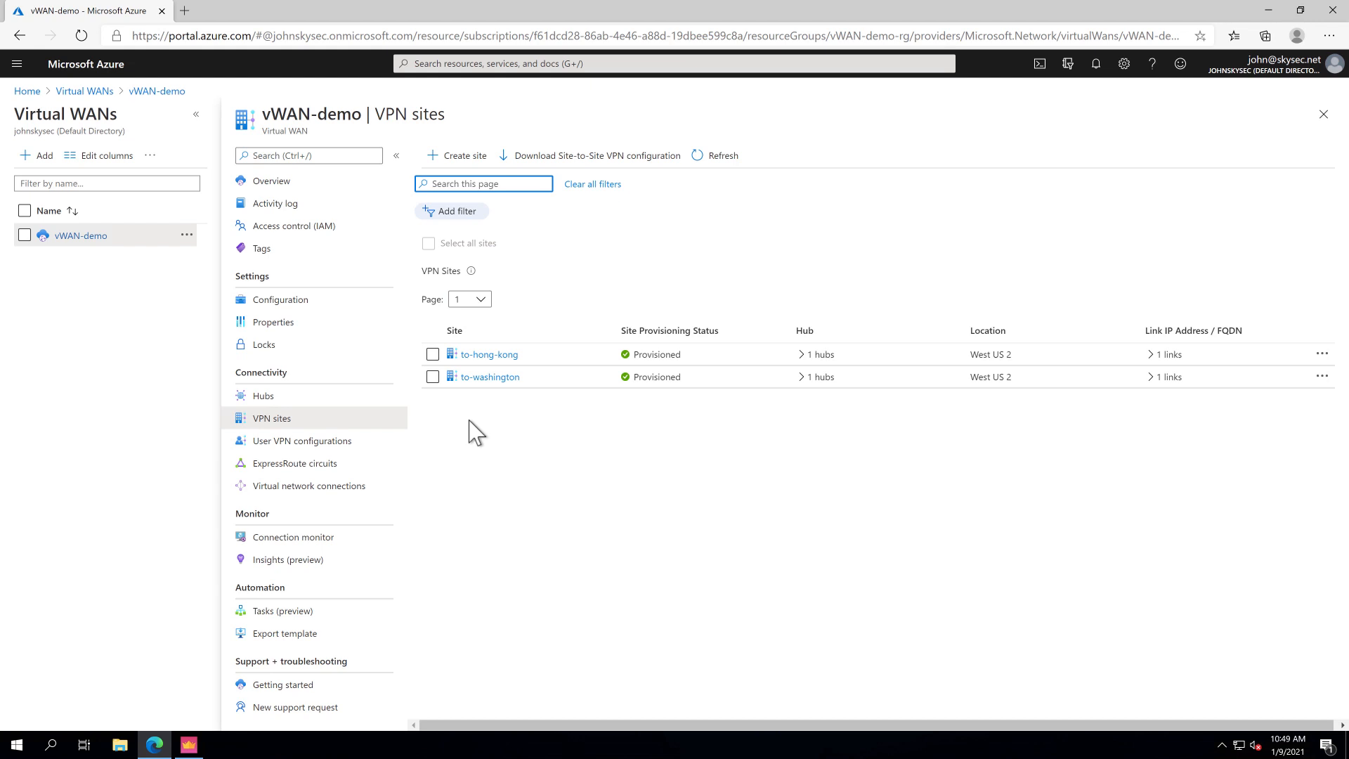
pyautogui.click(463, 155)
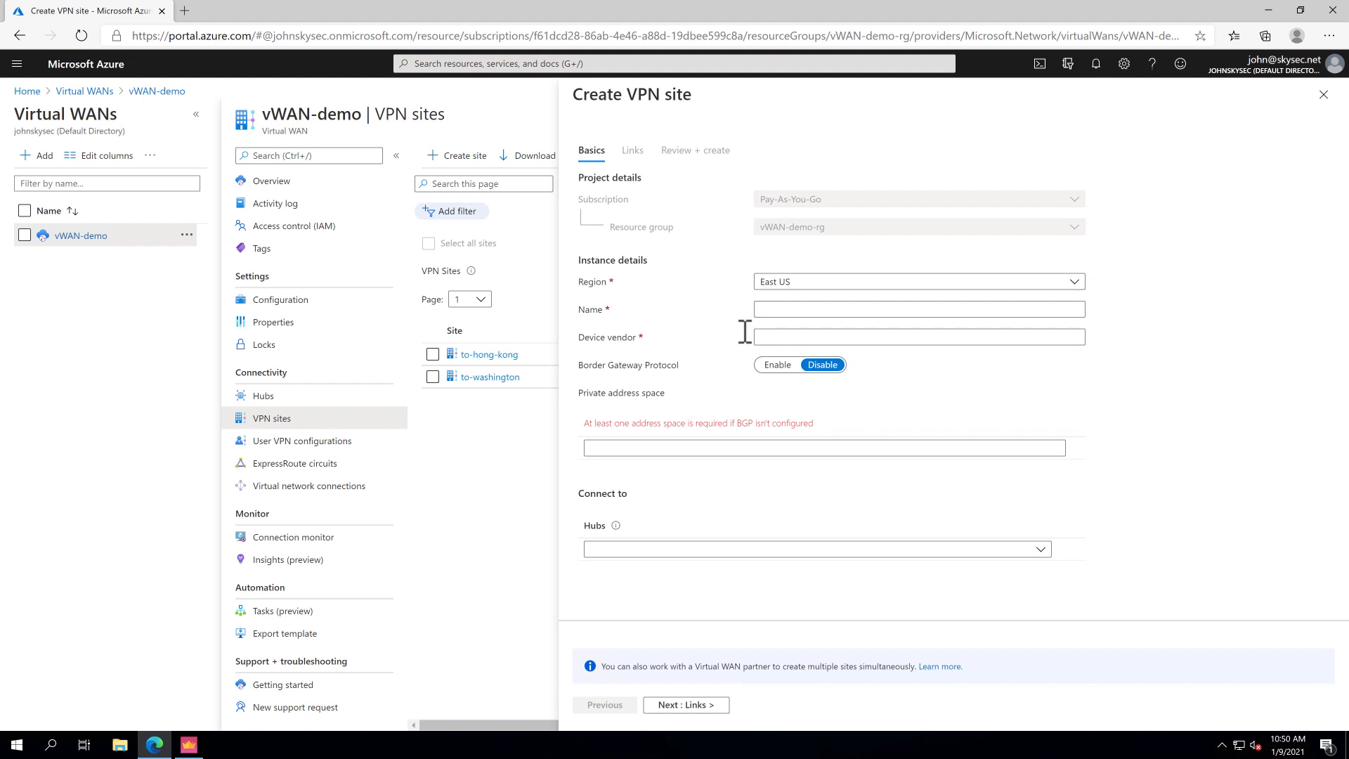
# - Set the VPN site's region to West US 2, its name to to-new-york and its device vendor to Check Point
pyautogui.click(792, 287)
pyautogui.scroll(-5, 817, 351)
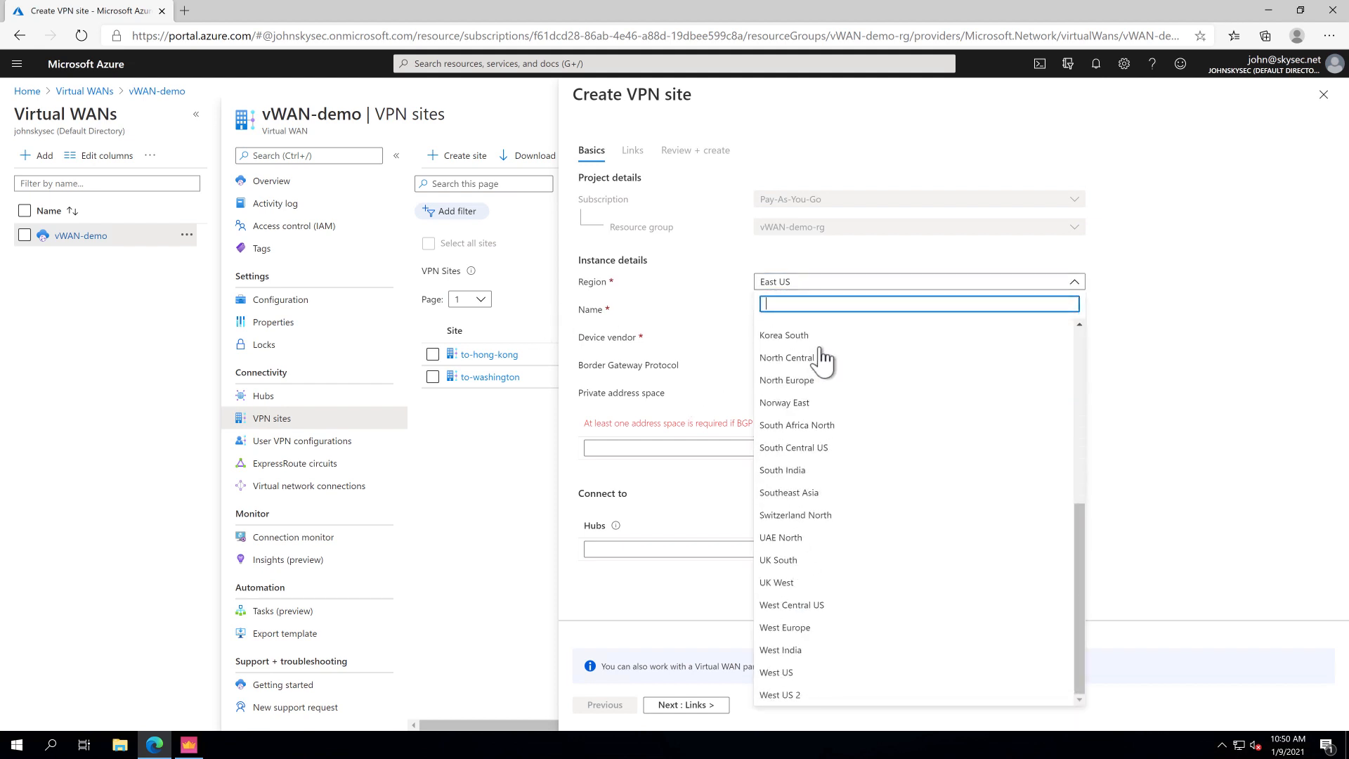
pyautogui.click(780, 695)
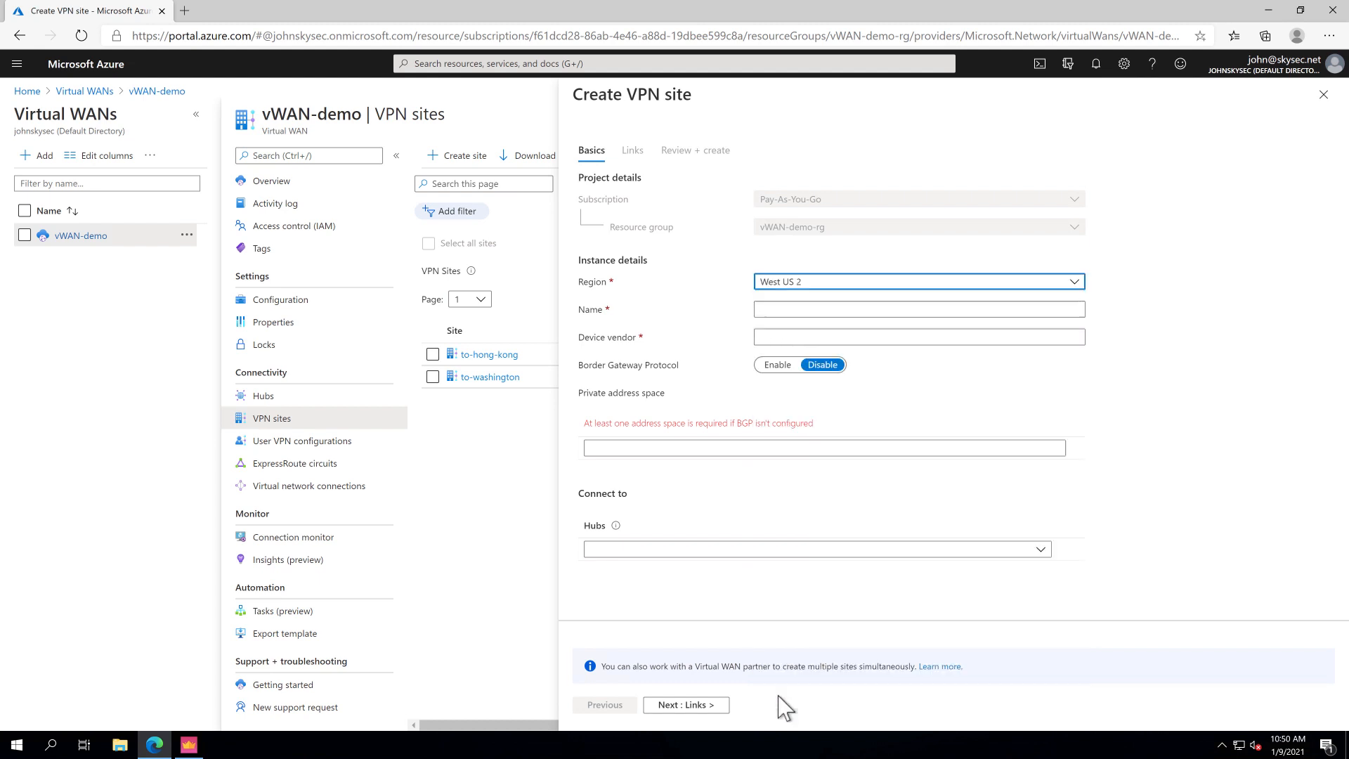
pyautogui.click(778, 312)
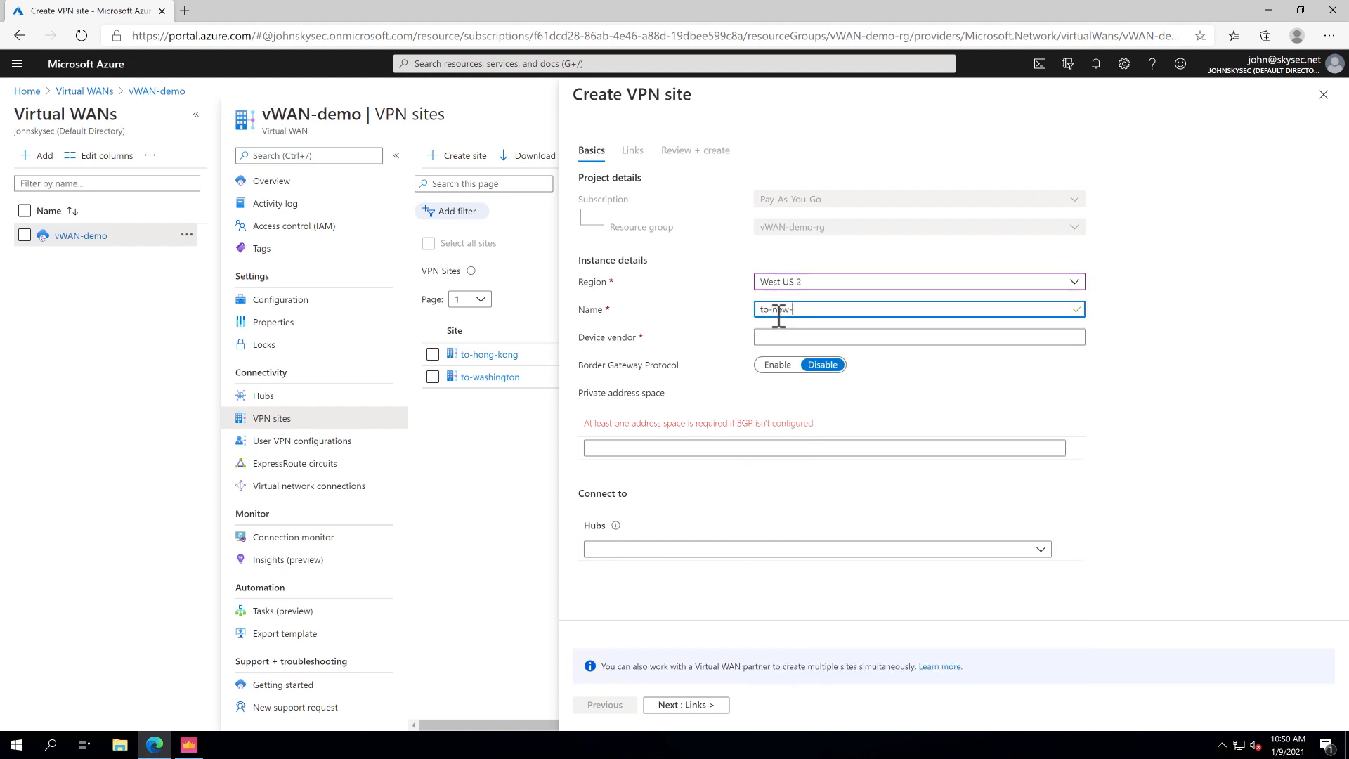
pyautogui.press('Tab')
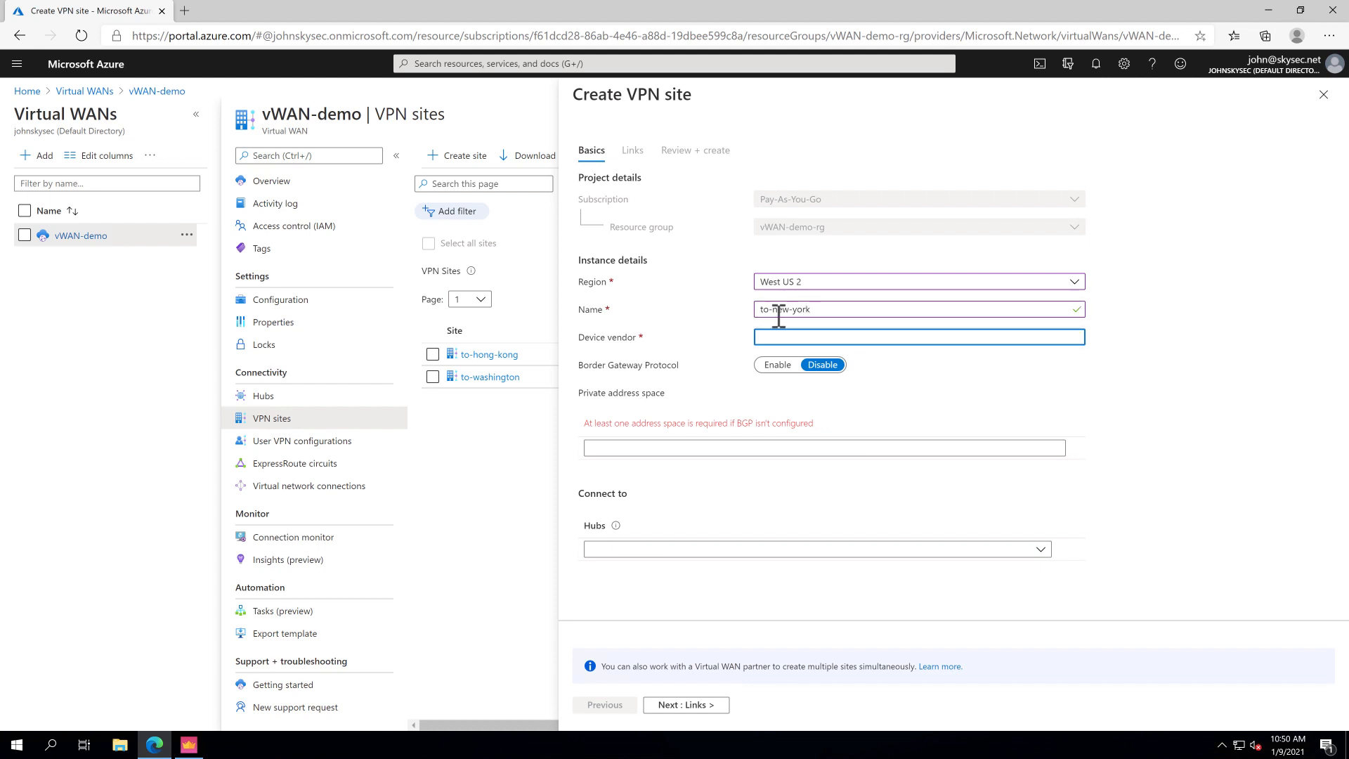
pyautogui.write('Check Point')
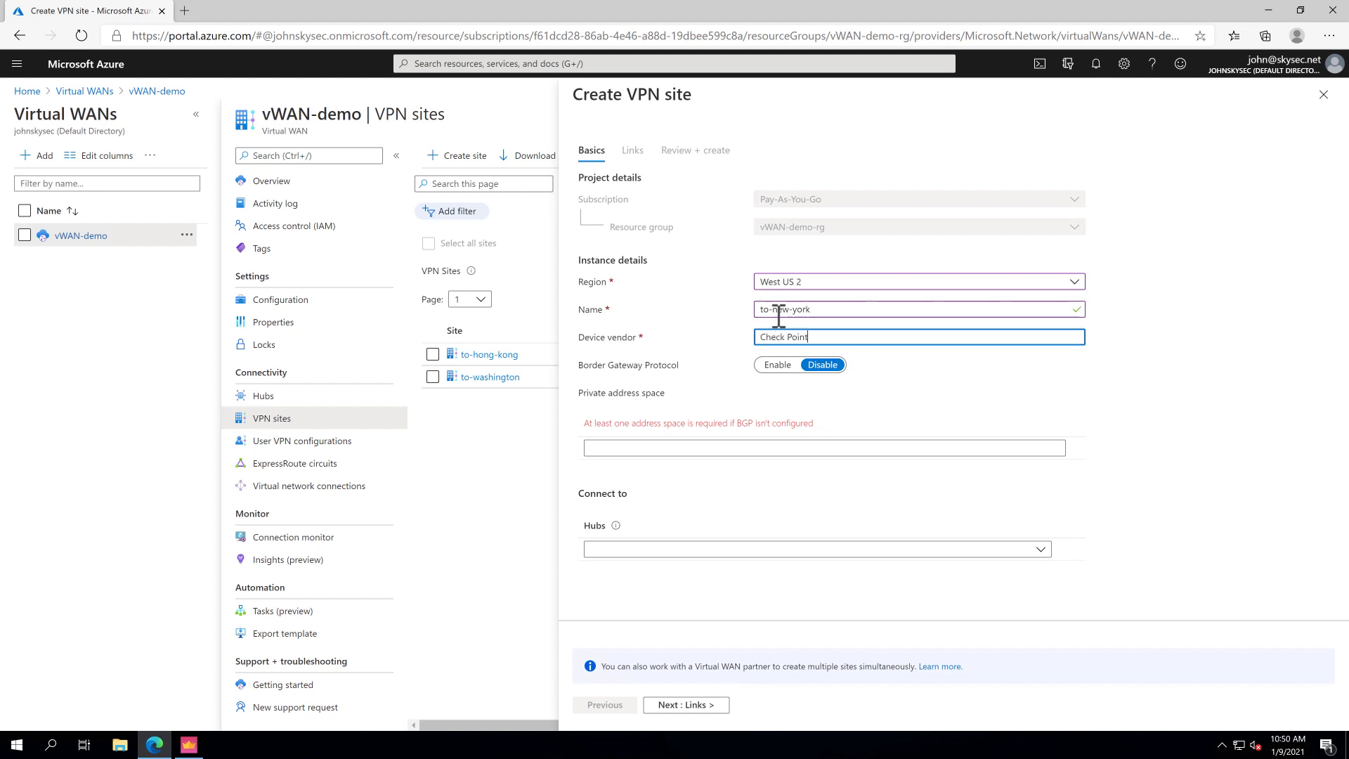
# - Enable Border Gateway Protocol for the site, connect it to vWAN-hub-West2, and continue to the link details
pyautogui.click(773, 367)
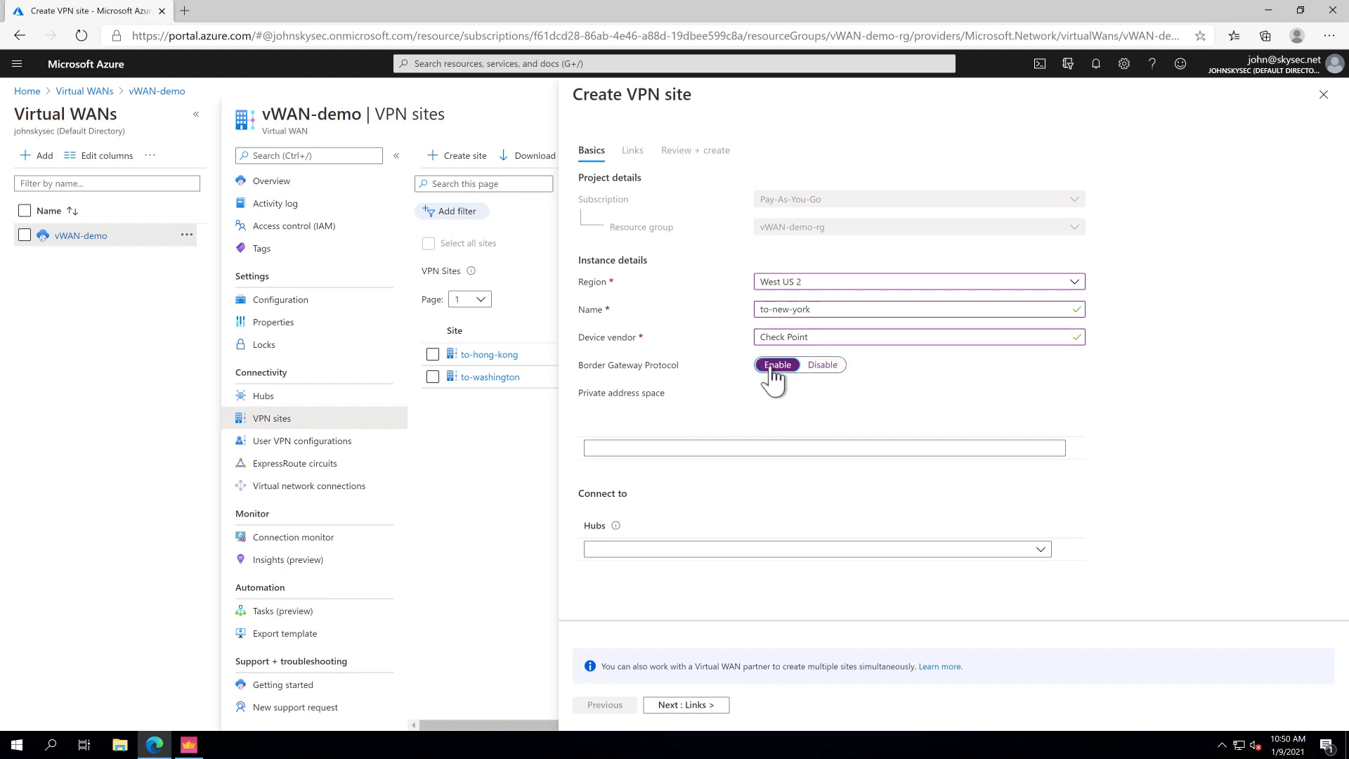
pyautogui.click(646, 559)
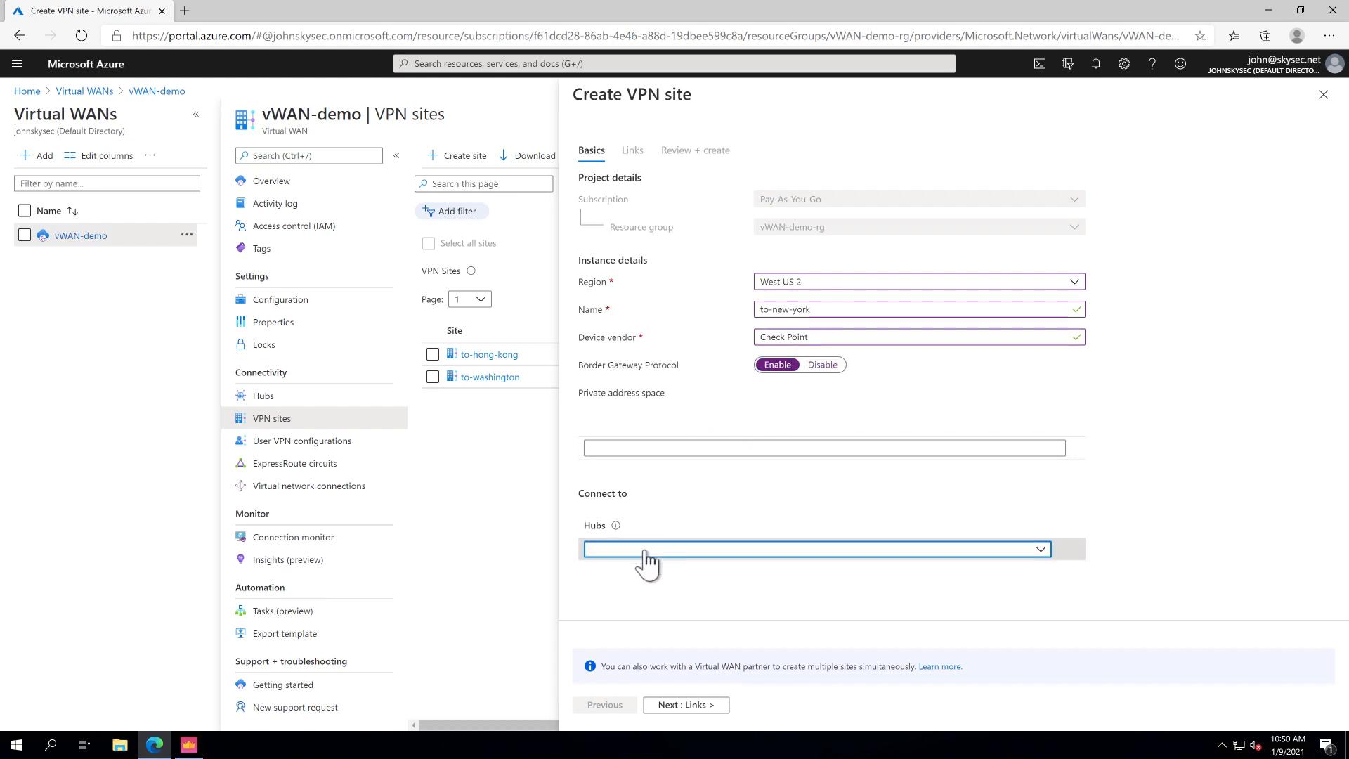
pyautogui.click(664, 569)
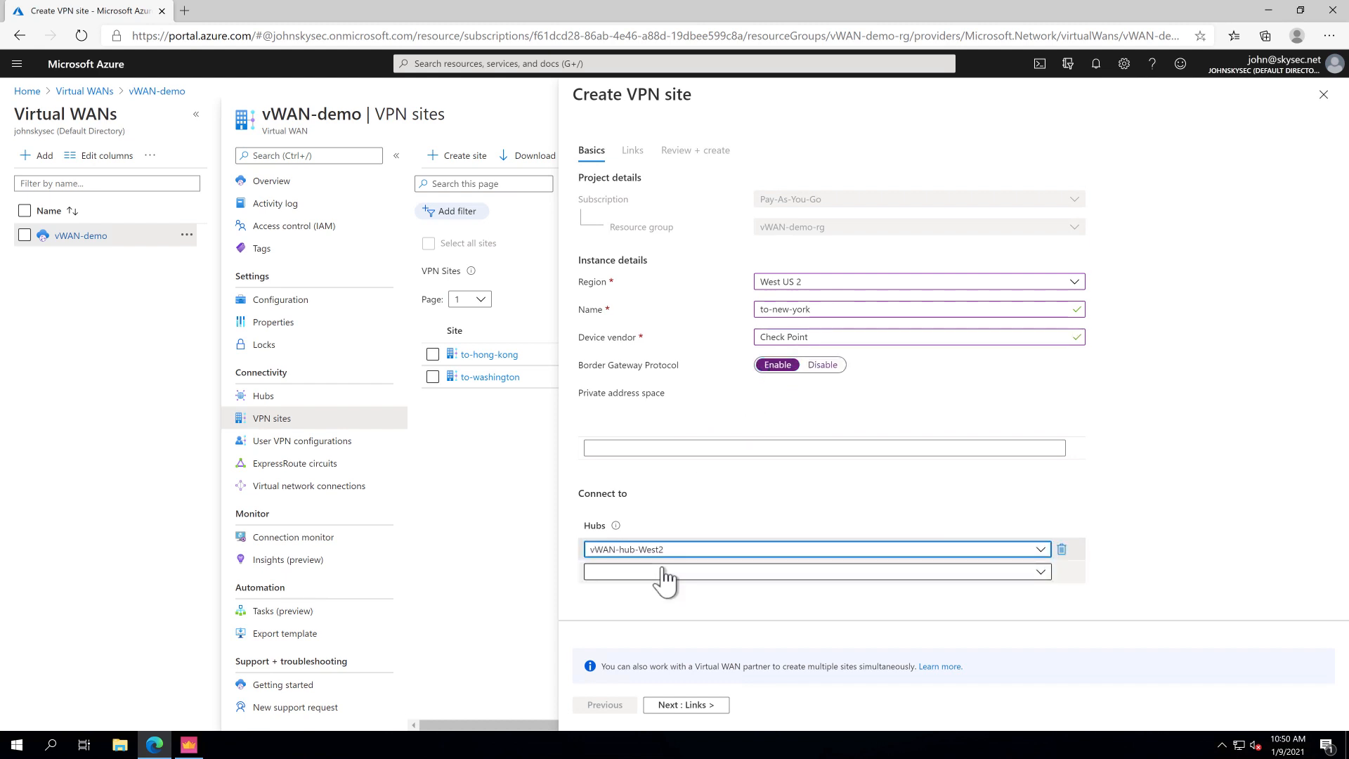
pyautogui.click(685, 706)
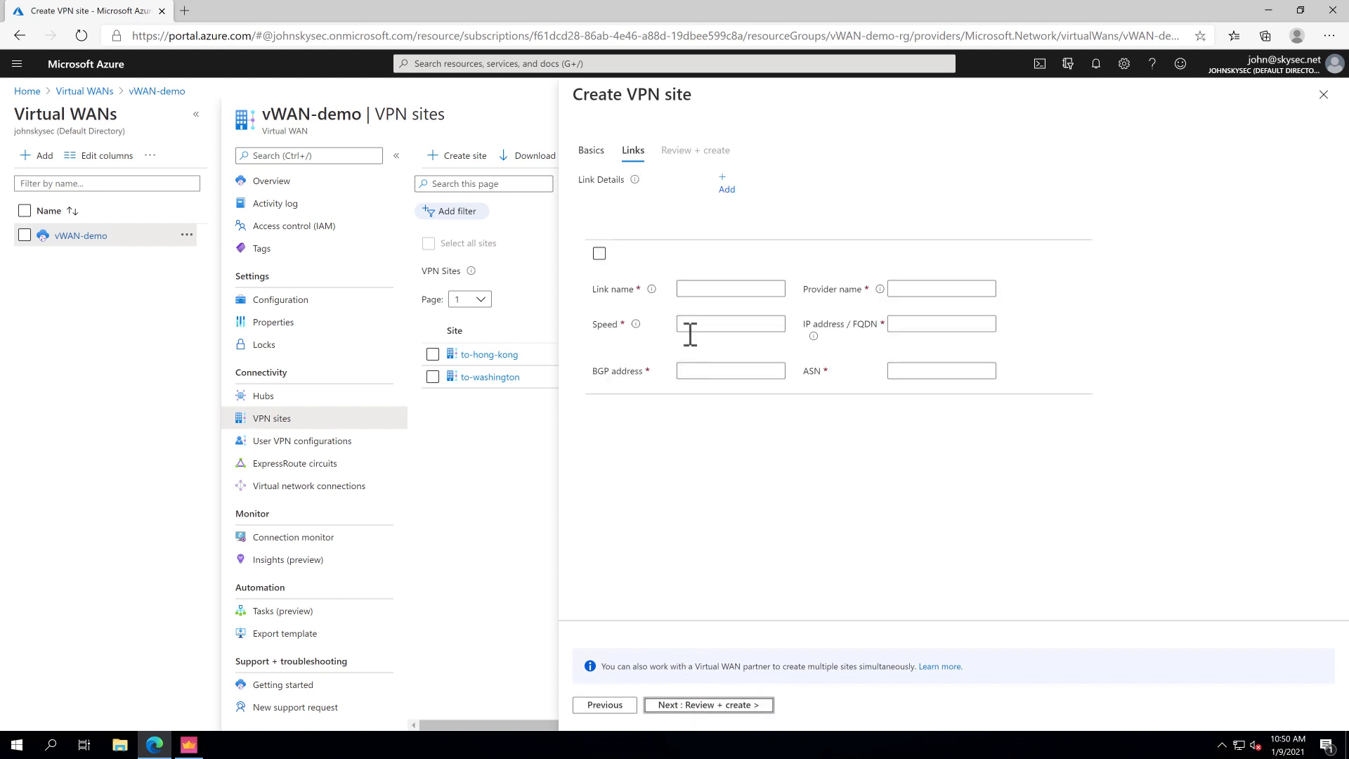
# - Name the link to-new-york, with Check Point as its provider and a speed of 500
pyautogui.click(713, 290)
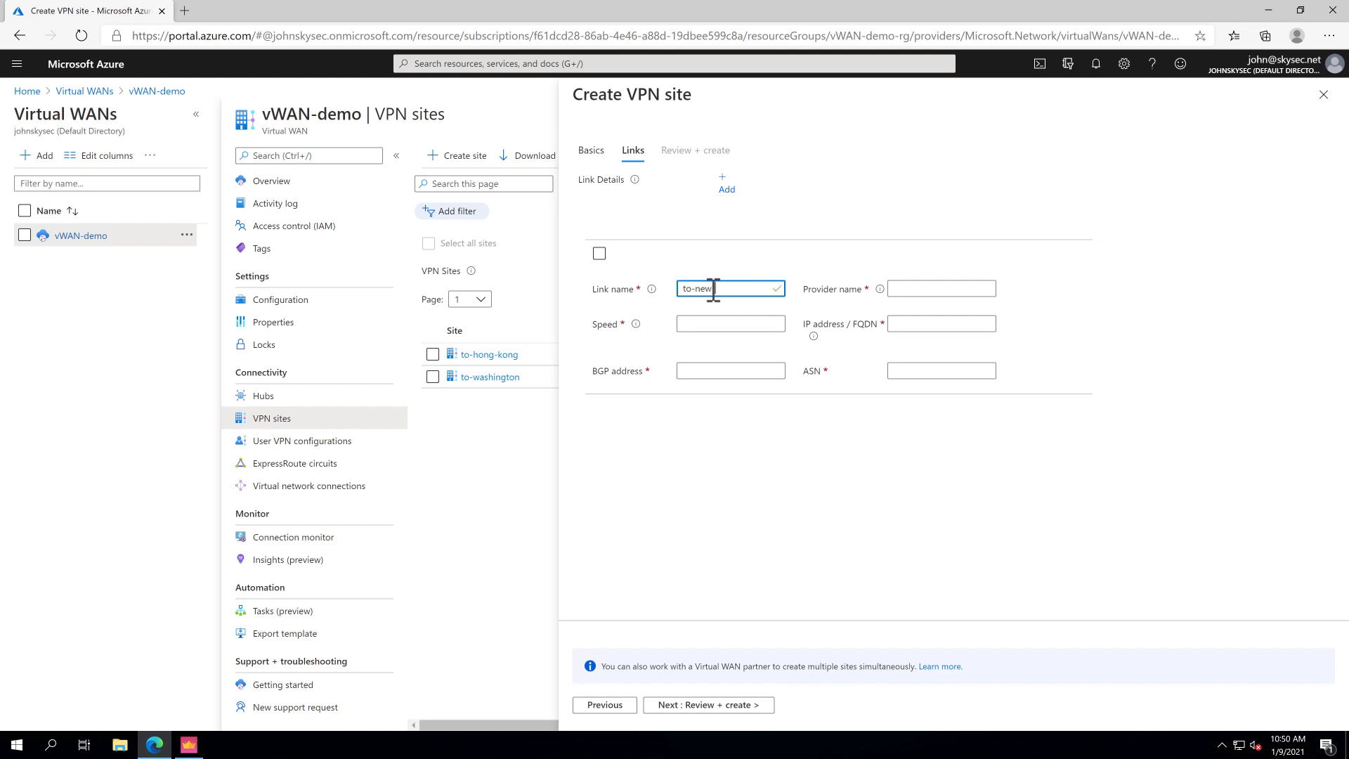
pyautogui.press('Tab')
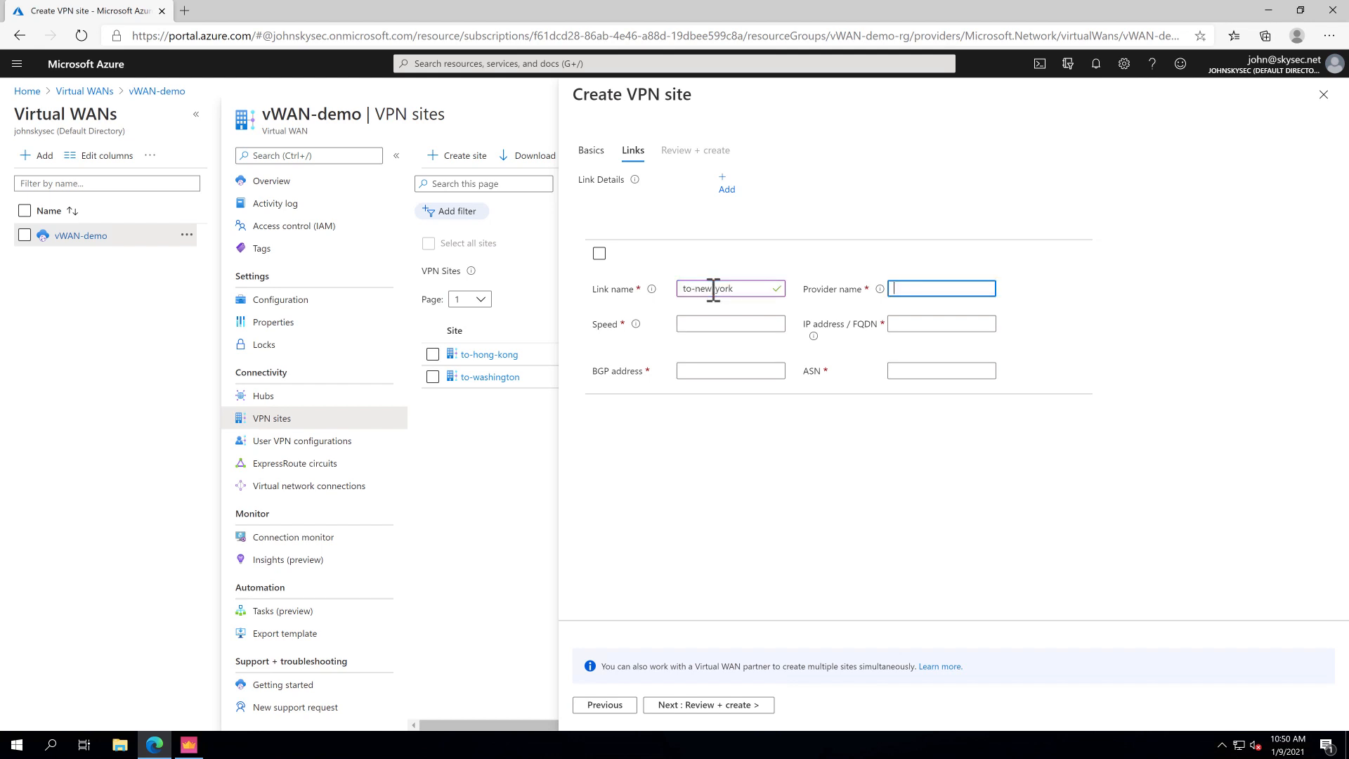
pyautogui.write('Check Point')
pyautogui.click(697, 325)
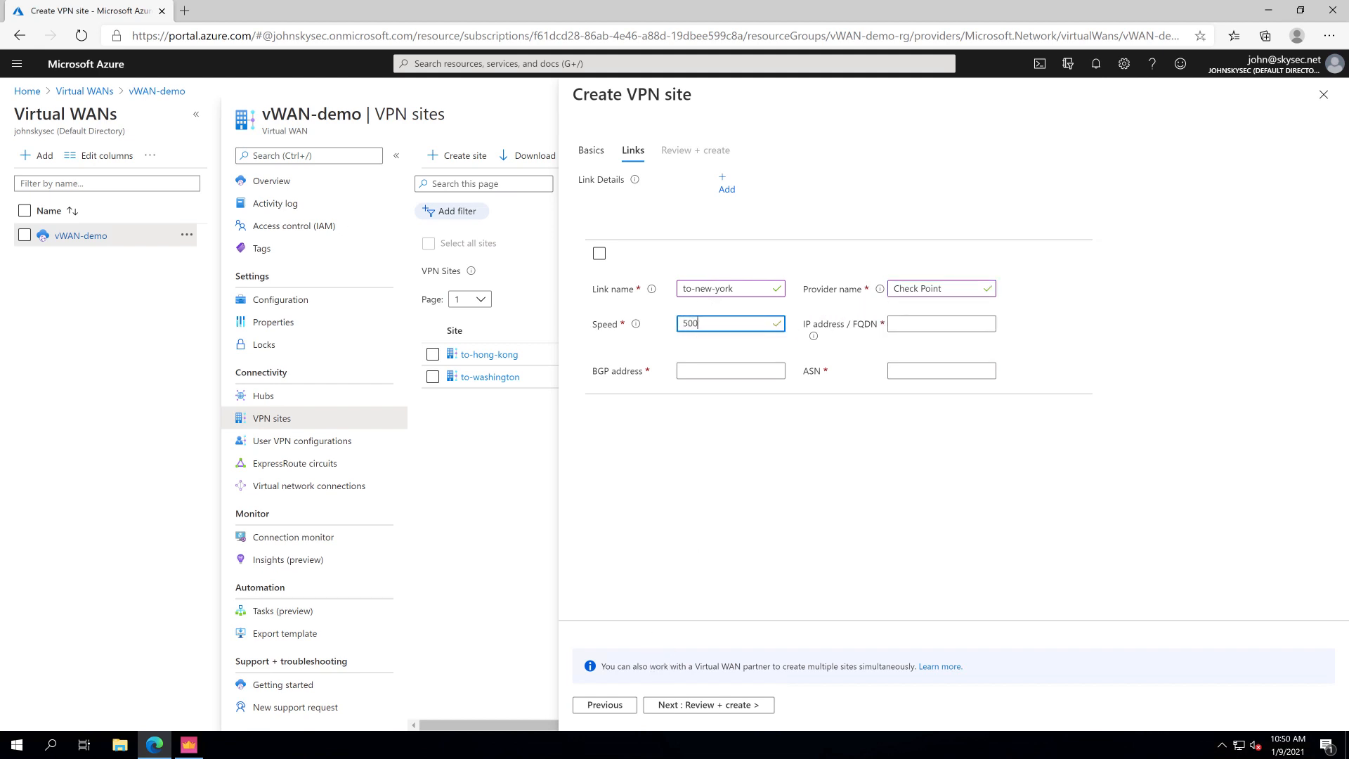
# - Set the link's IP address to 52.13.47.64
pyautogui.click(907, 320)
pyautogui.write('v')
pyautogui.press('super')
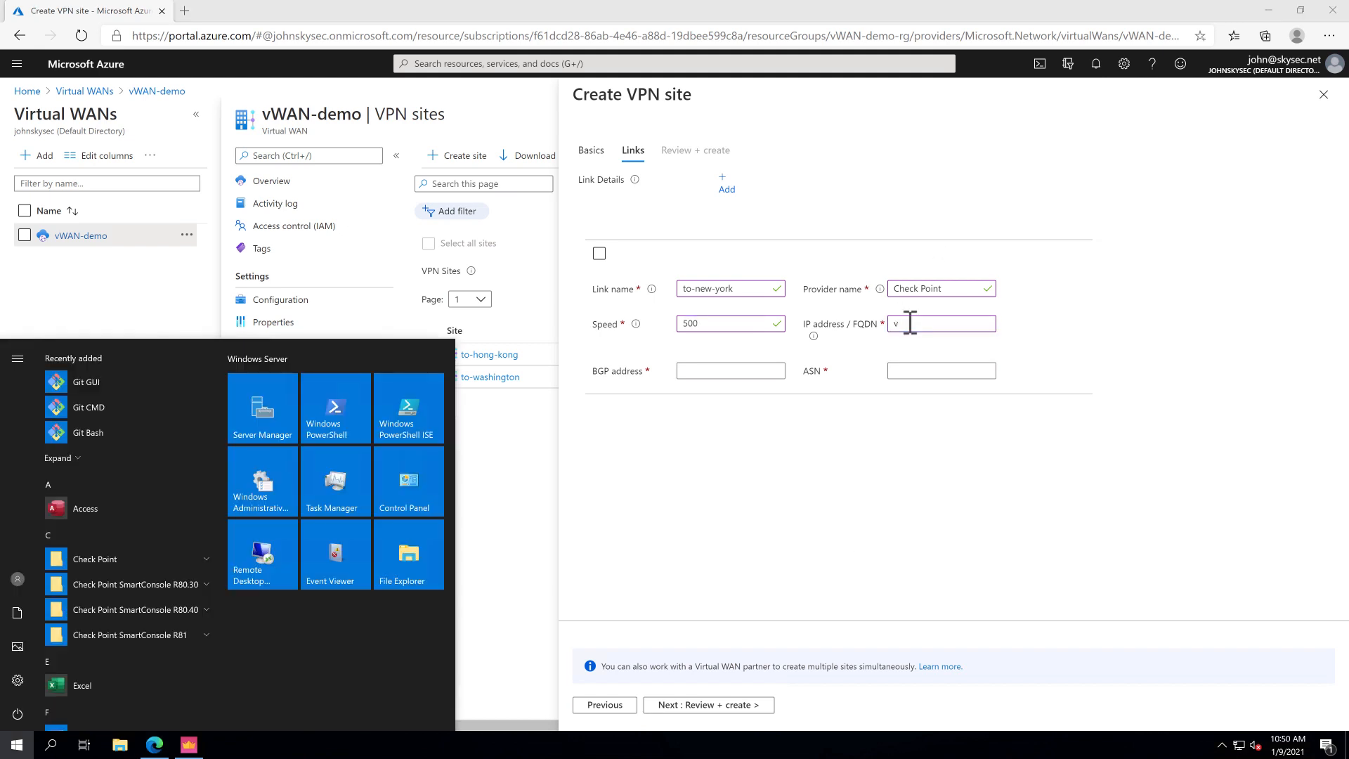
pyautogui.doubleClick(909, 323)
pyautogui.write('52.13.47.64')
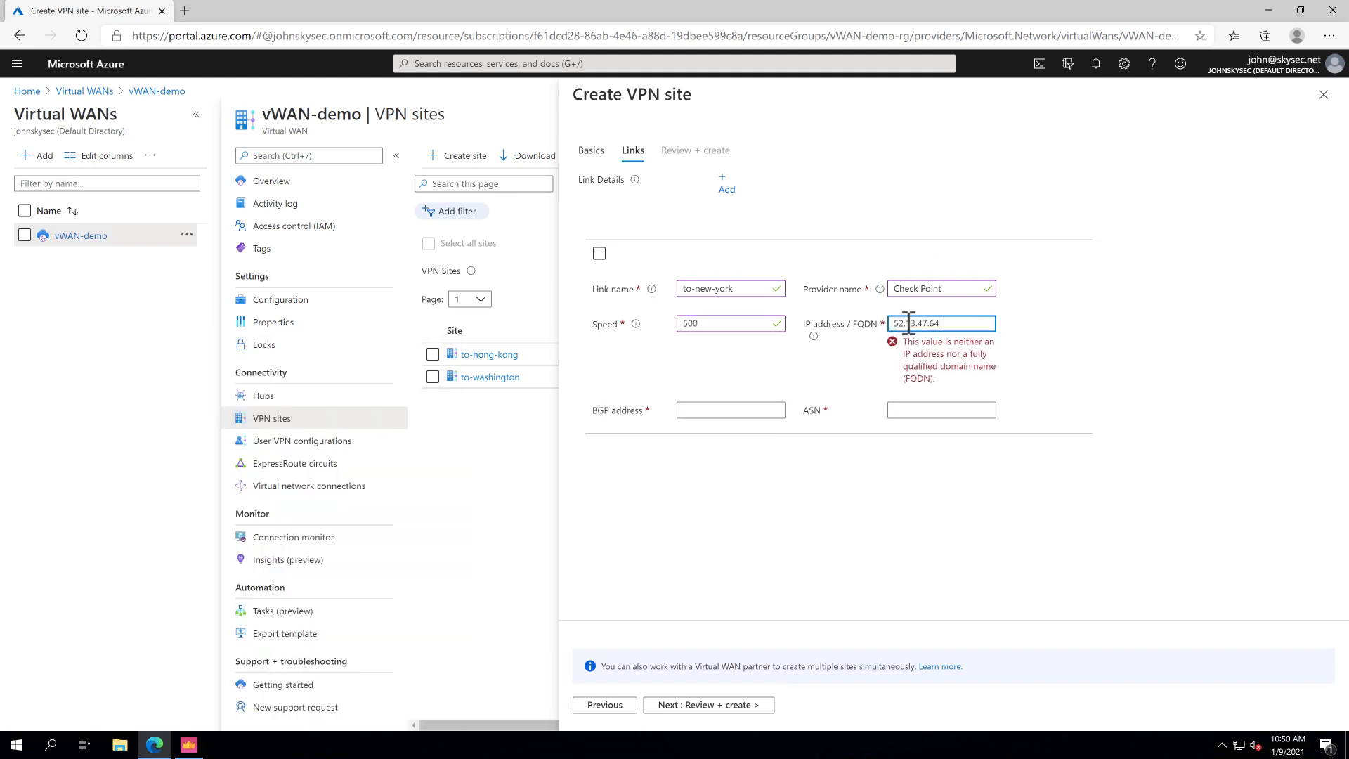
# - Give the link the BGP address 10.251.1.1 and ASN 65510, and create the VPN site
pyautogui.click(745, 418)
pyautogui.click(714, 371)
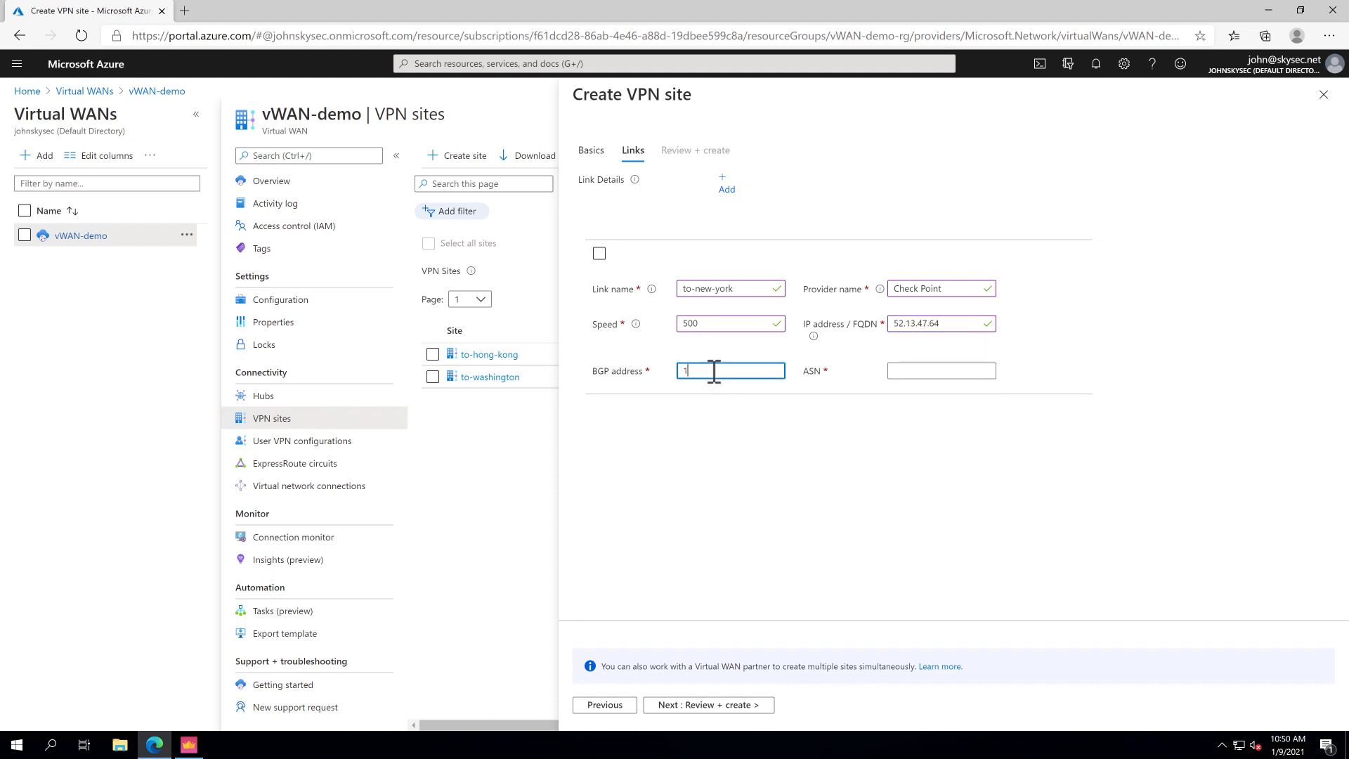
pyautogui.write('10.251.1.11')
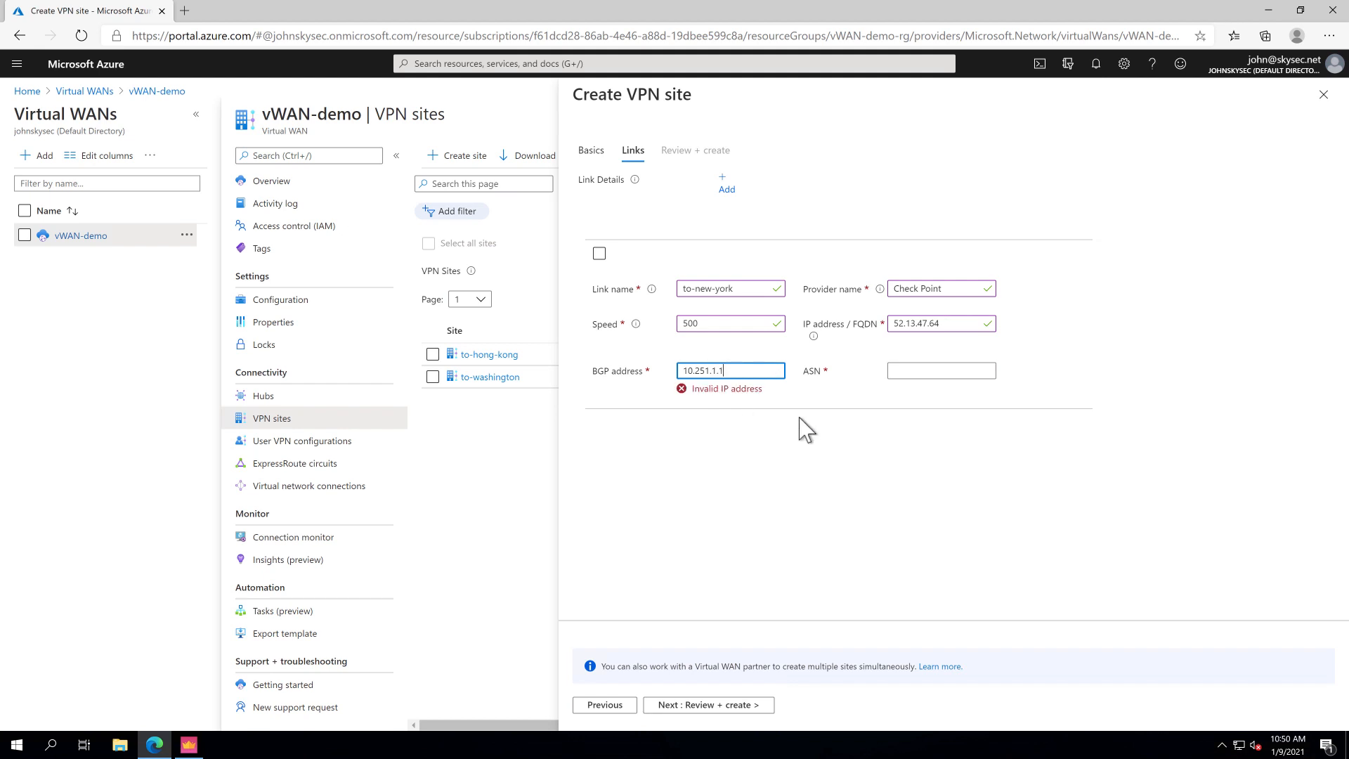
pyautogui.click(929, 368)
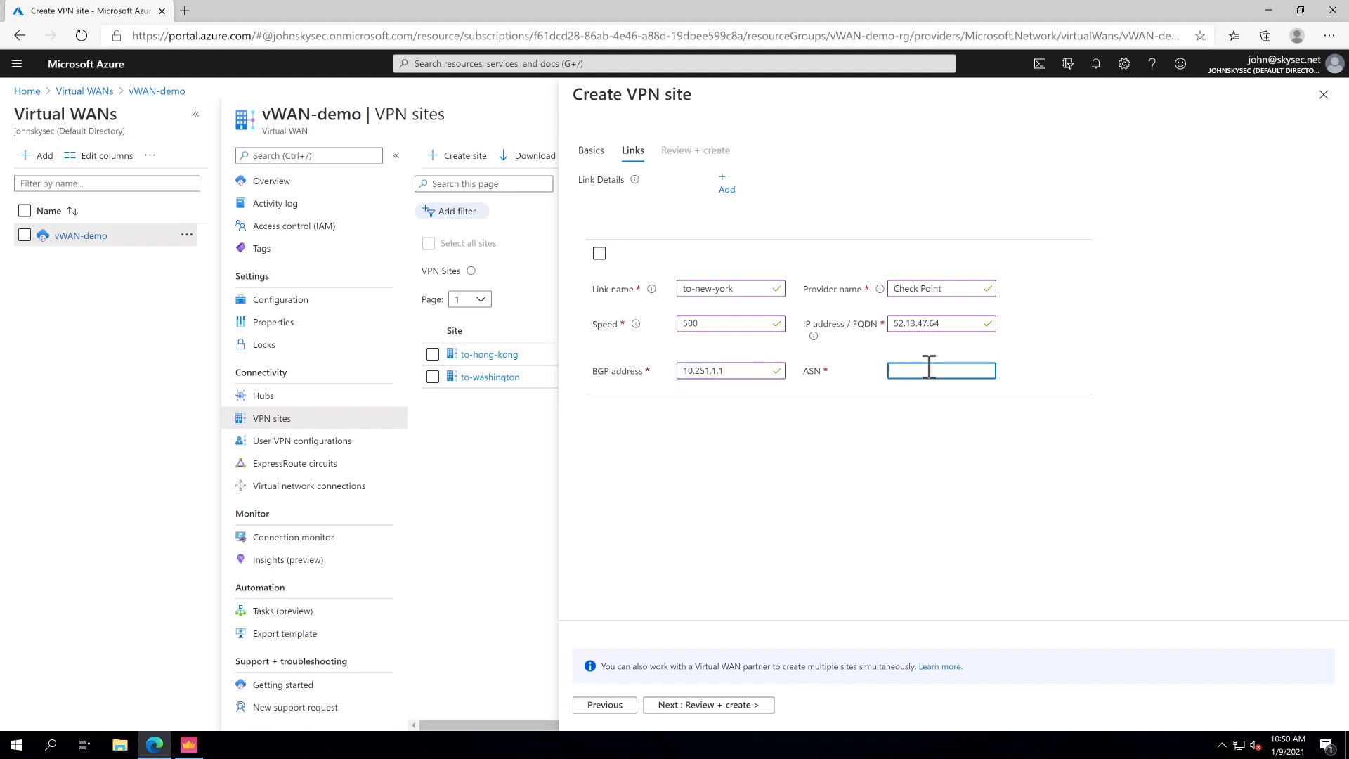
pyautogui.write('65510')
pyautogui.click(852, 450)
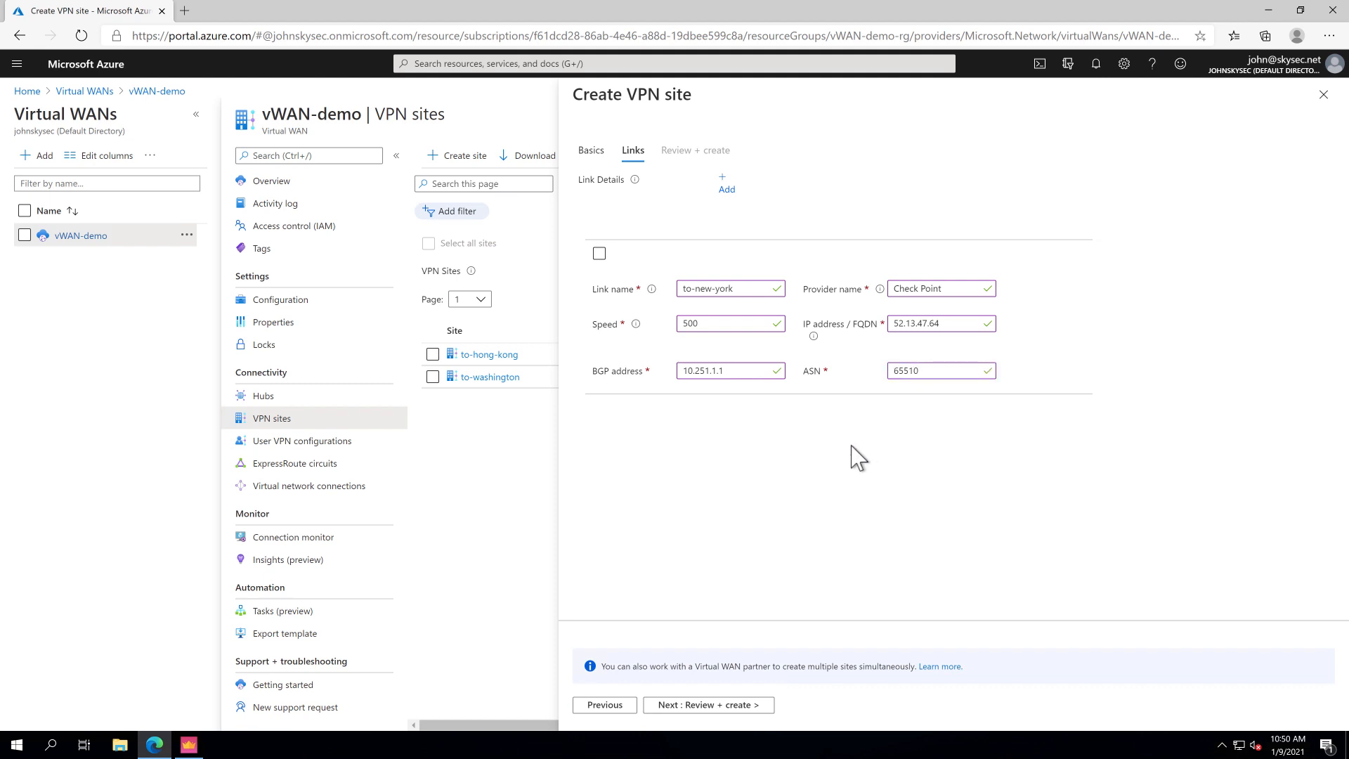
pyautogui.click(702, 705)
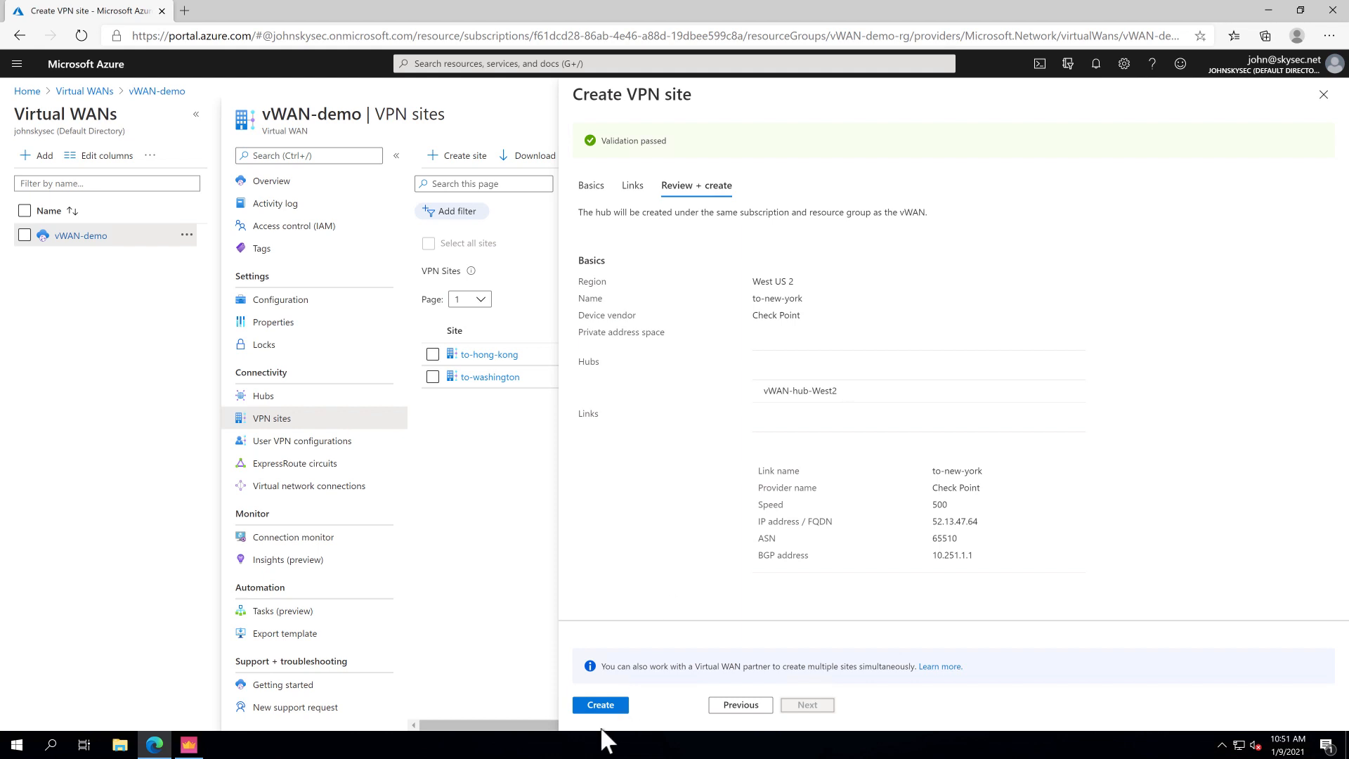
pyautogui.click(601, 706)
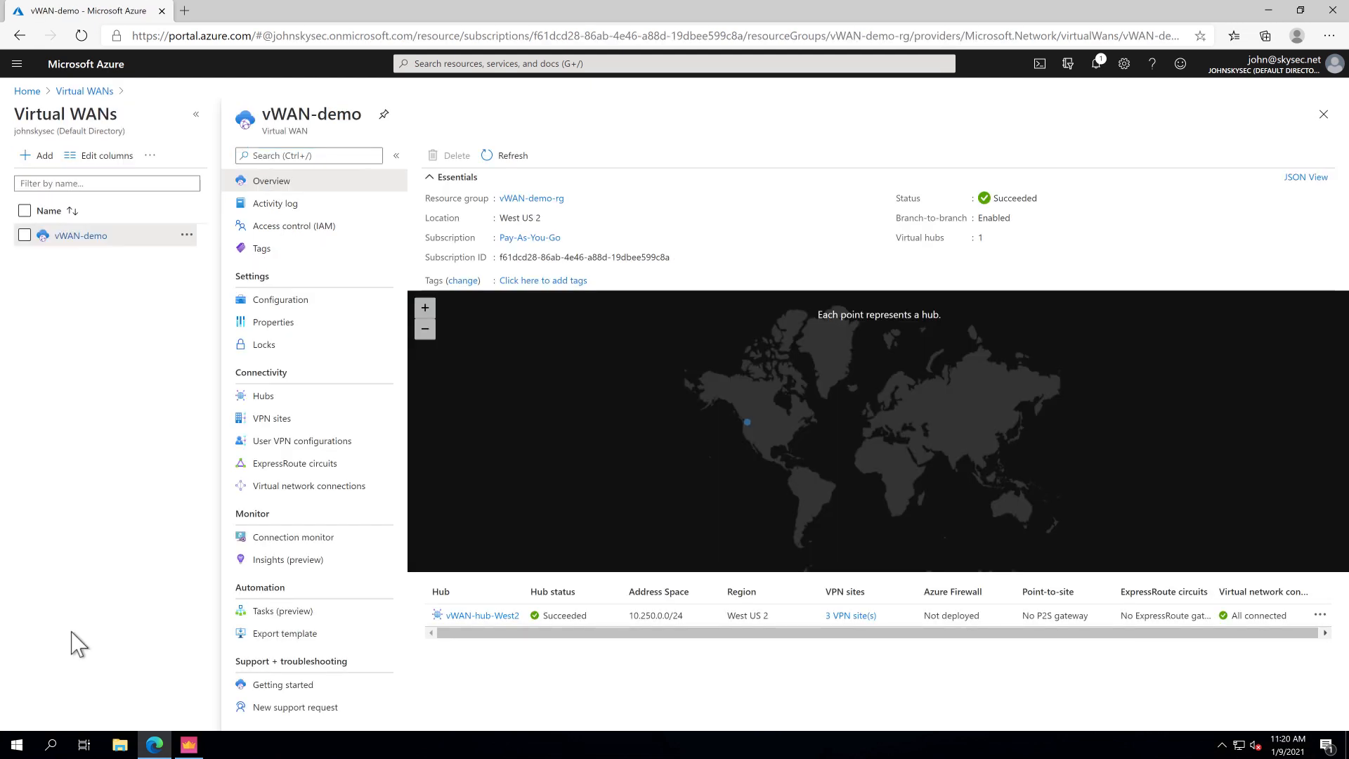
# - Open the to-new-york site's VPN connection for editing among the site-to-site VPNs of vWAN-hub-West2
pyautogui.click(455, 616)
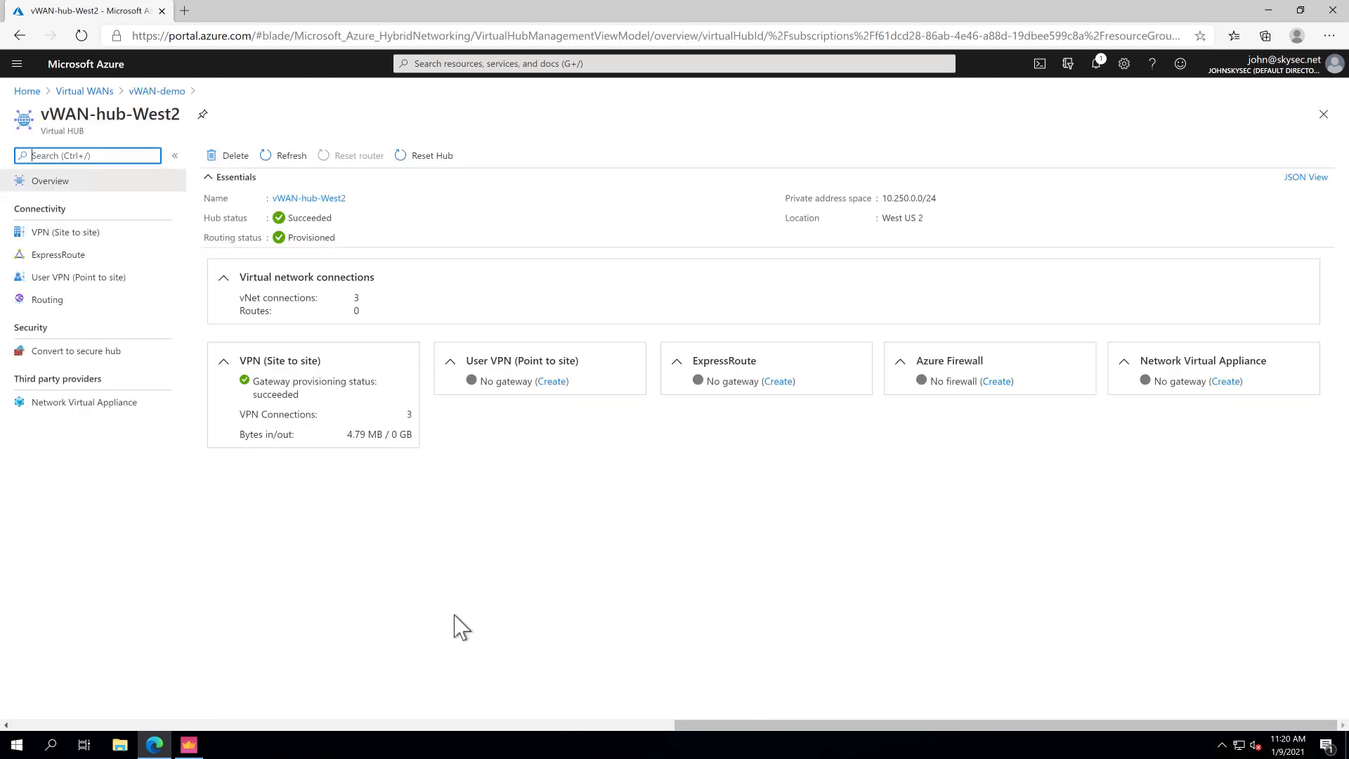
pyautogui.click(63, 234)
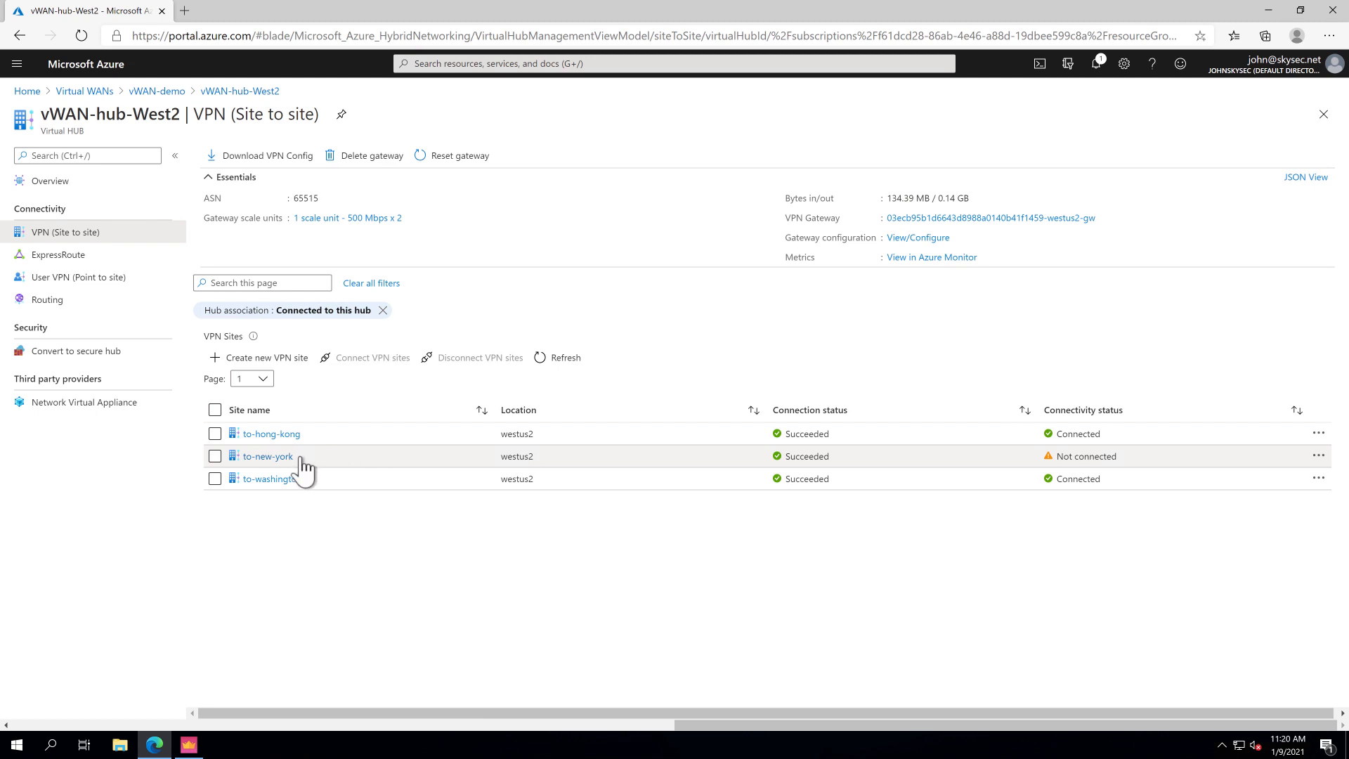
pyautogui.click(215, 456)
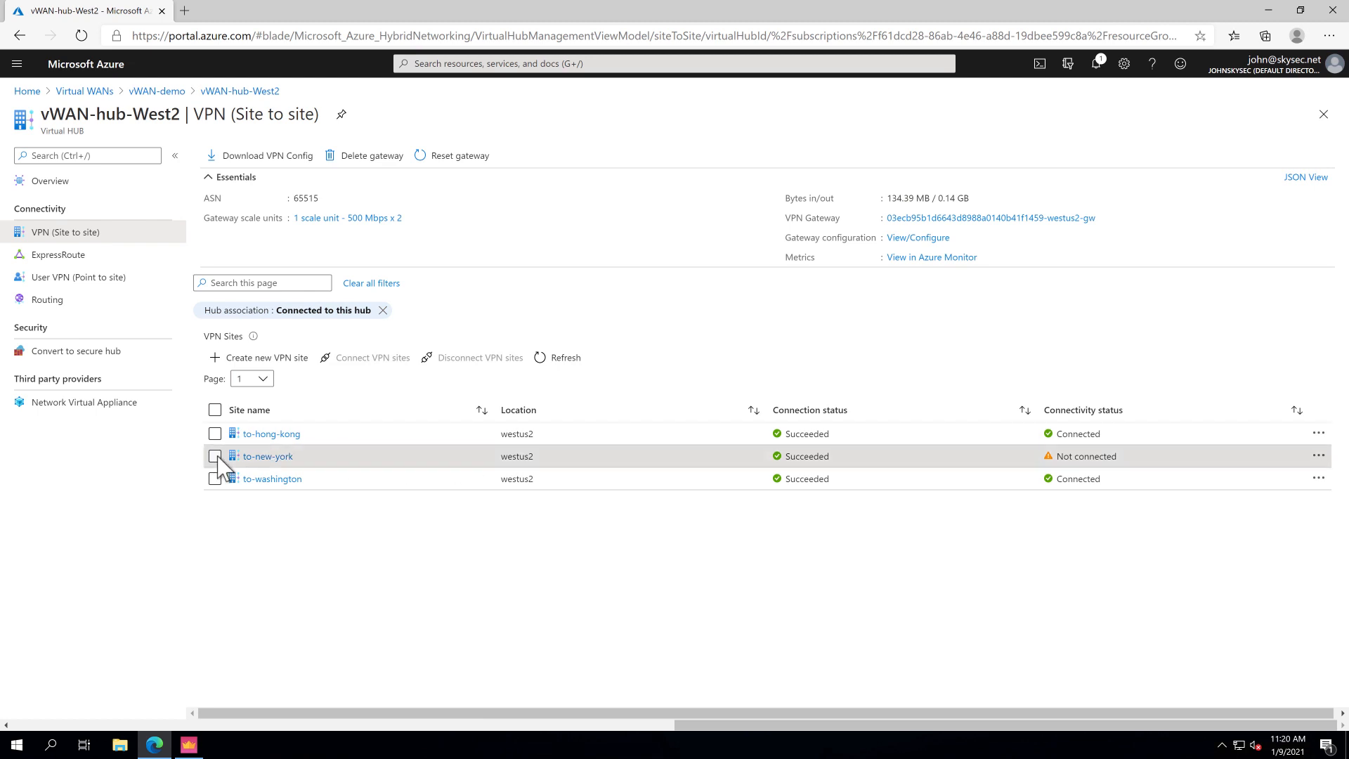
pyautogui.click(1319, 457)
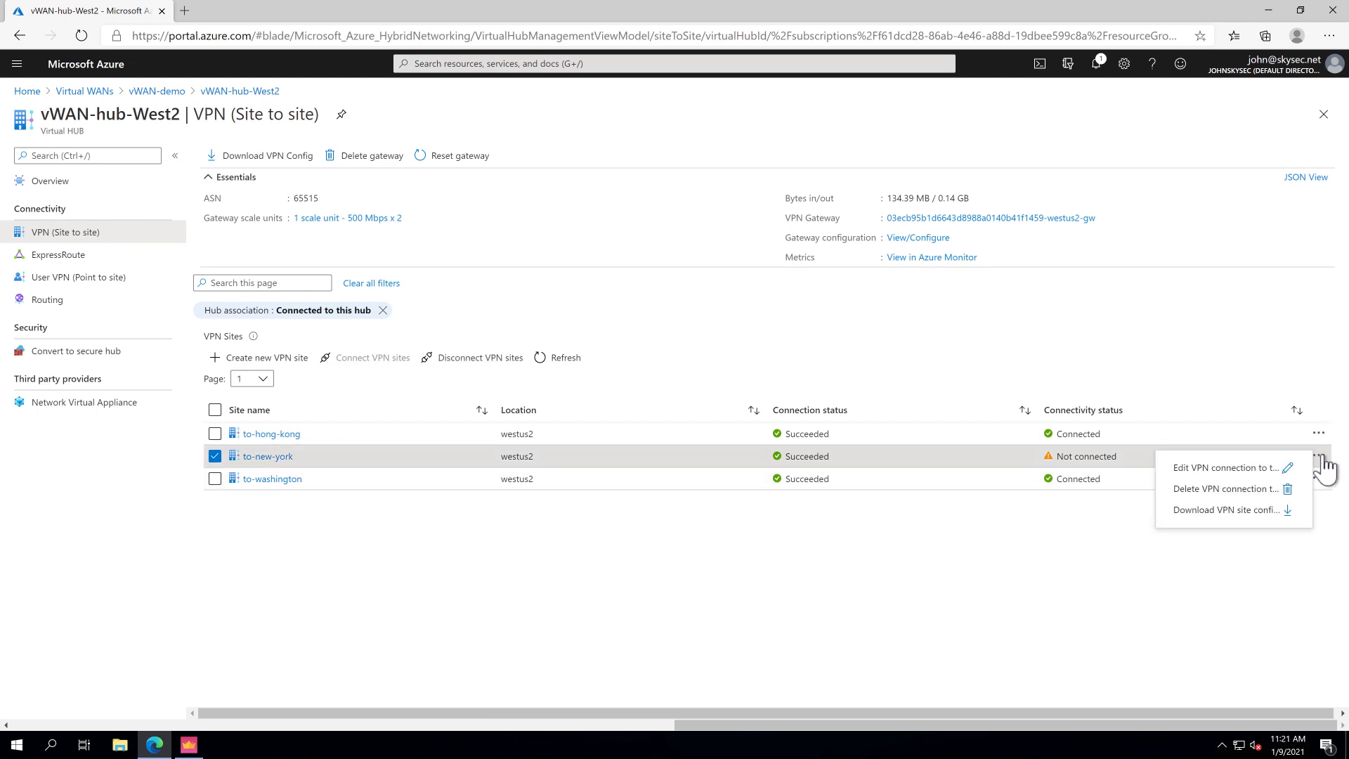
pyautogui.click(1193, 475)
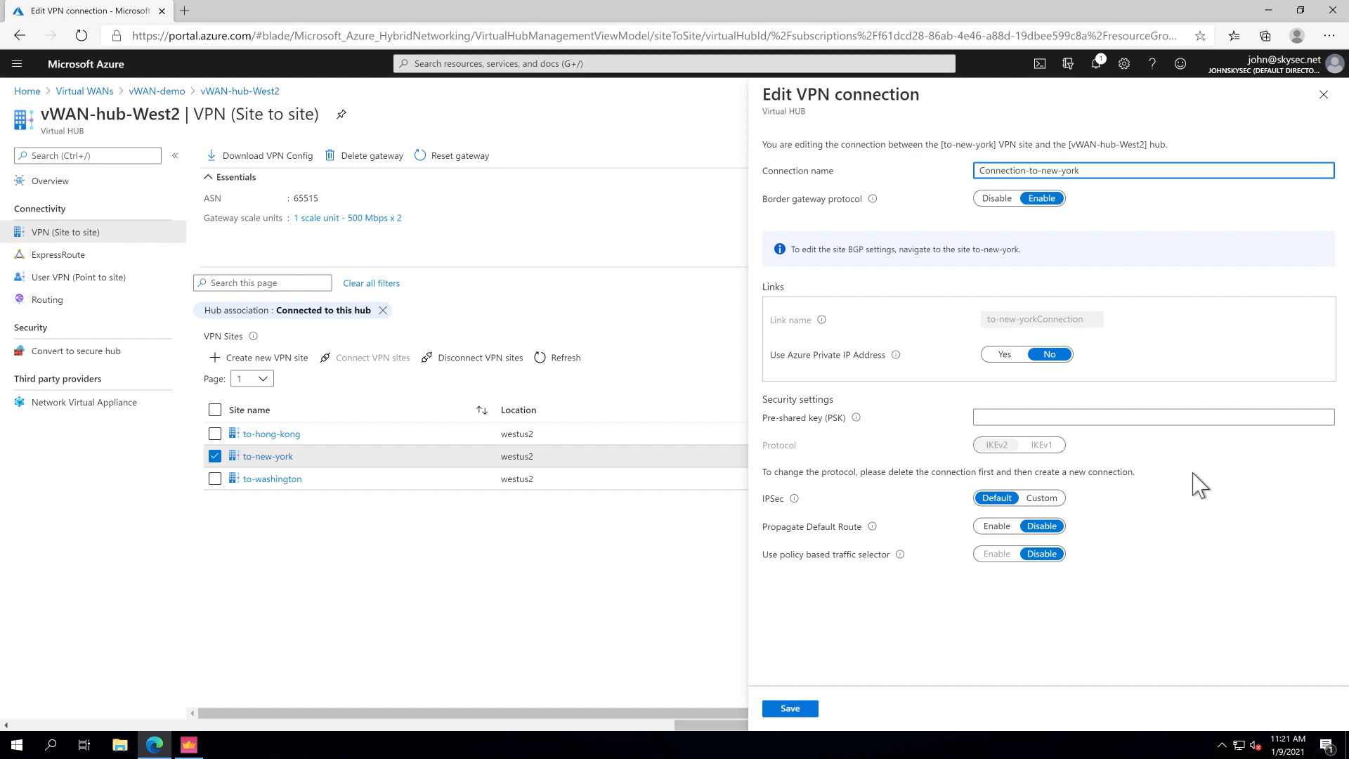
# - Switch the connection to custom IPSec and set IKE Phase 1 to AES256 encryption, SHA384 integrity and DHGroup14
pyautogui.click(1040, 498)
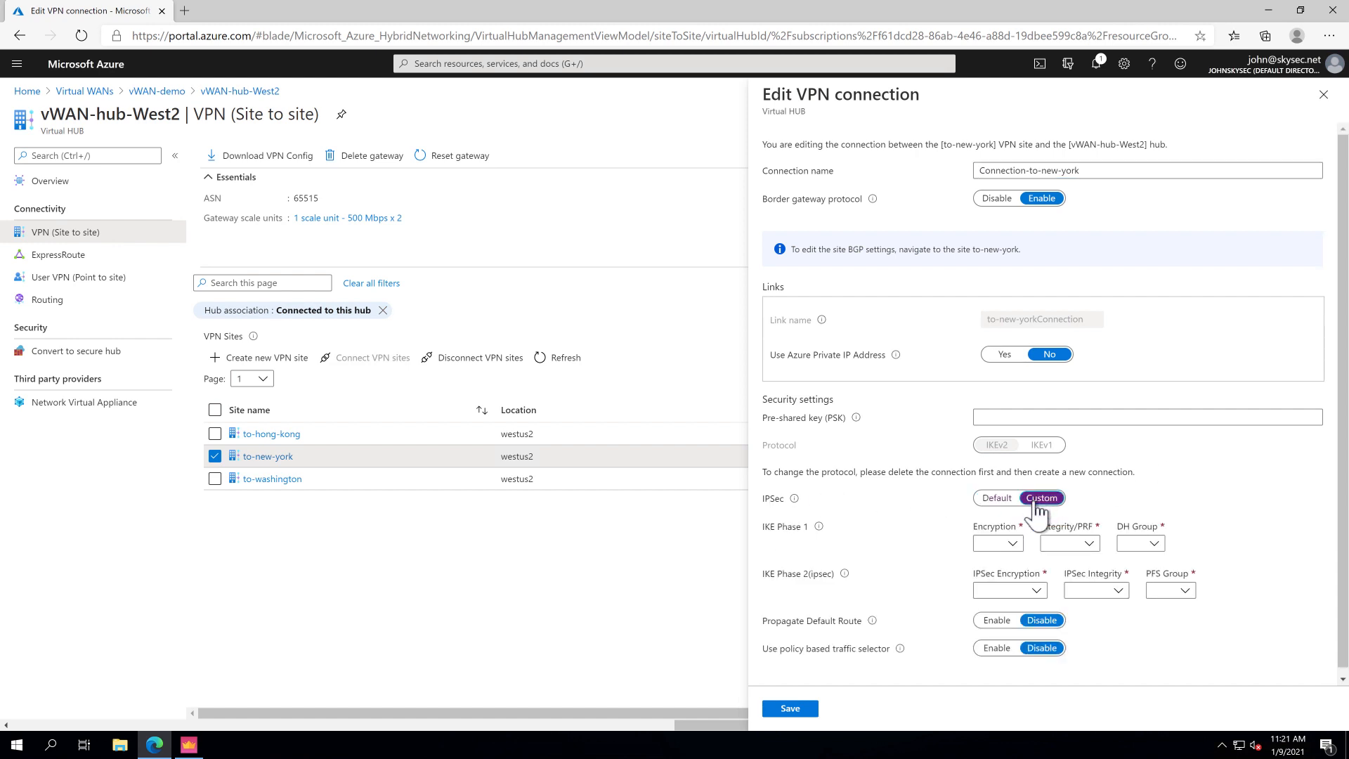
pyautogui.click(1011, 544)
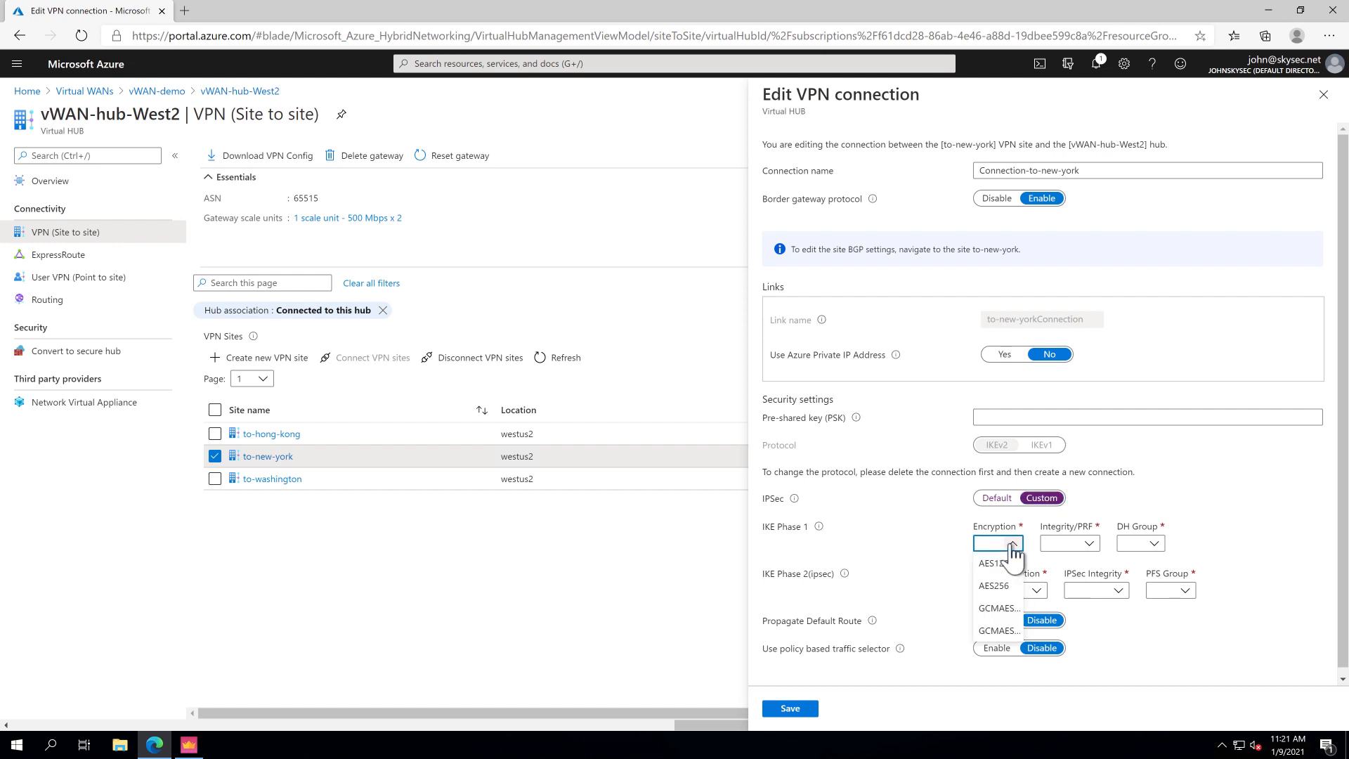
pyautogui.click(994, 585)
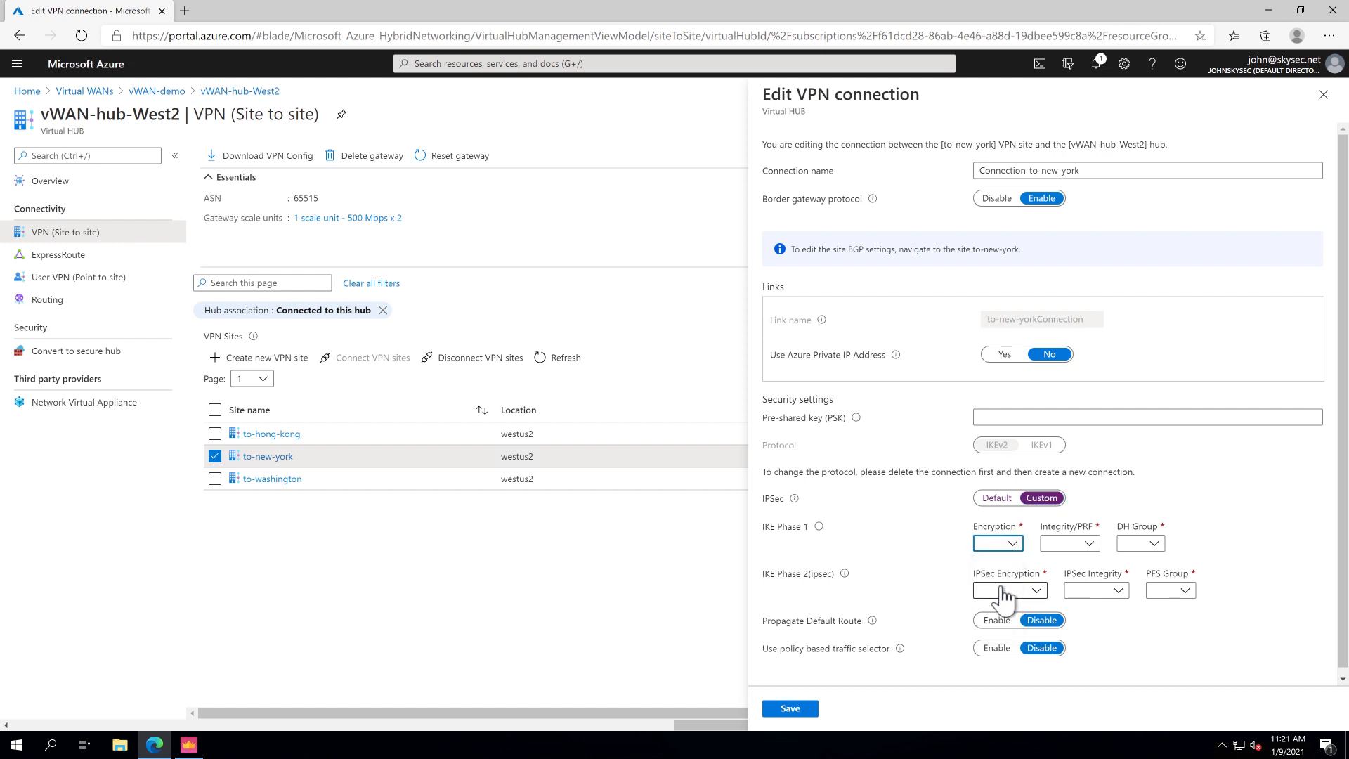
pyautogui.click(1096, 544)
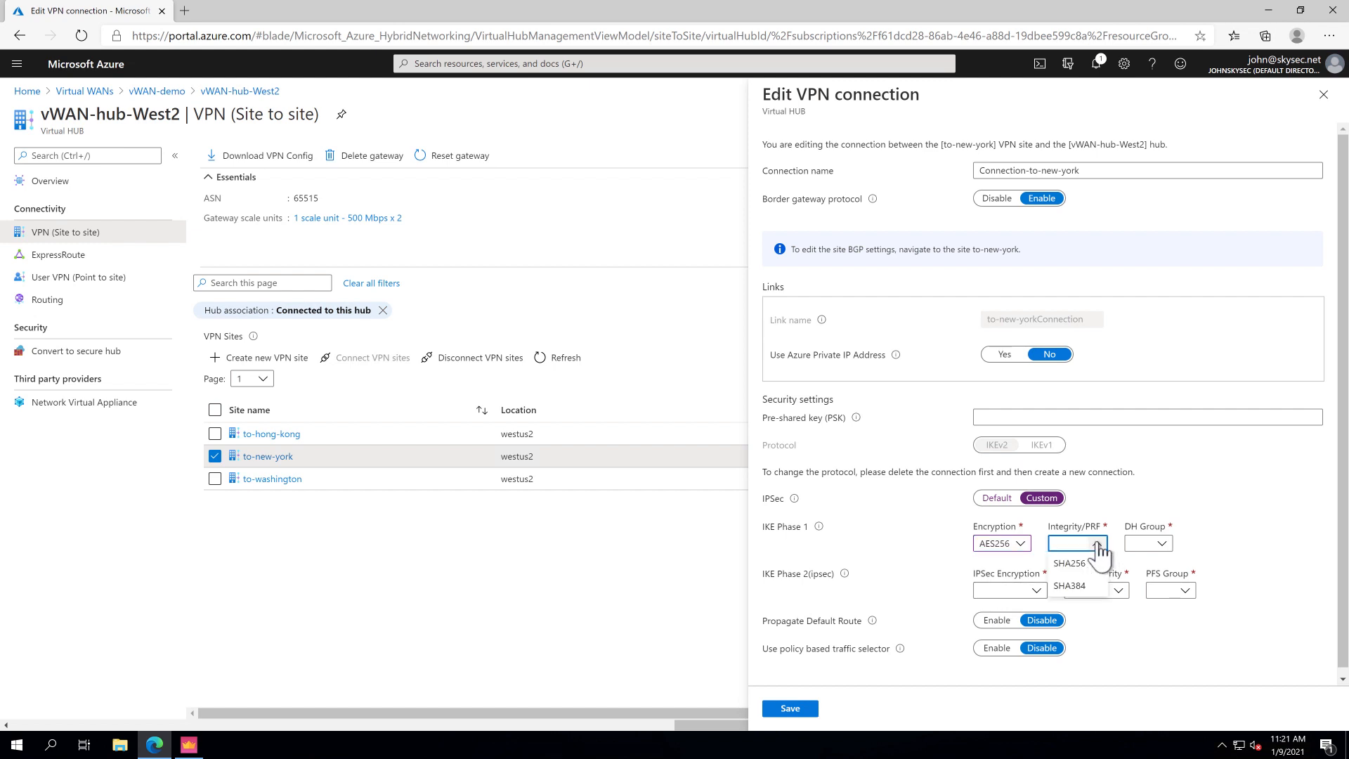
pyautogui.click(1078, 586)
pyautogui.click(1159, 545)
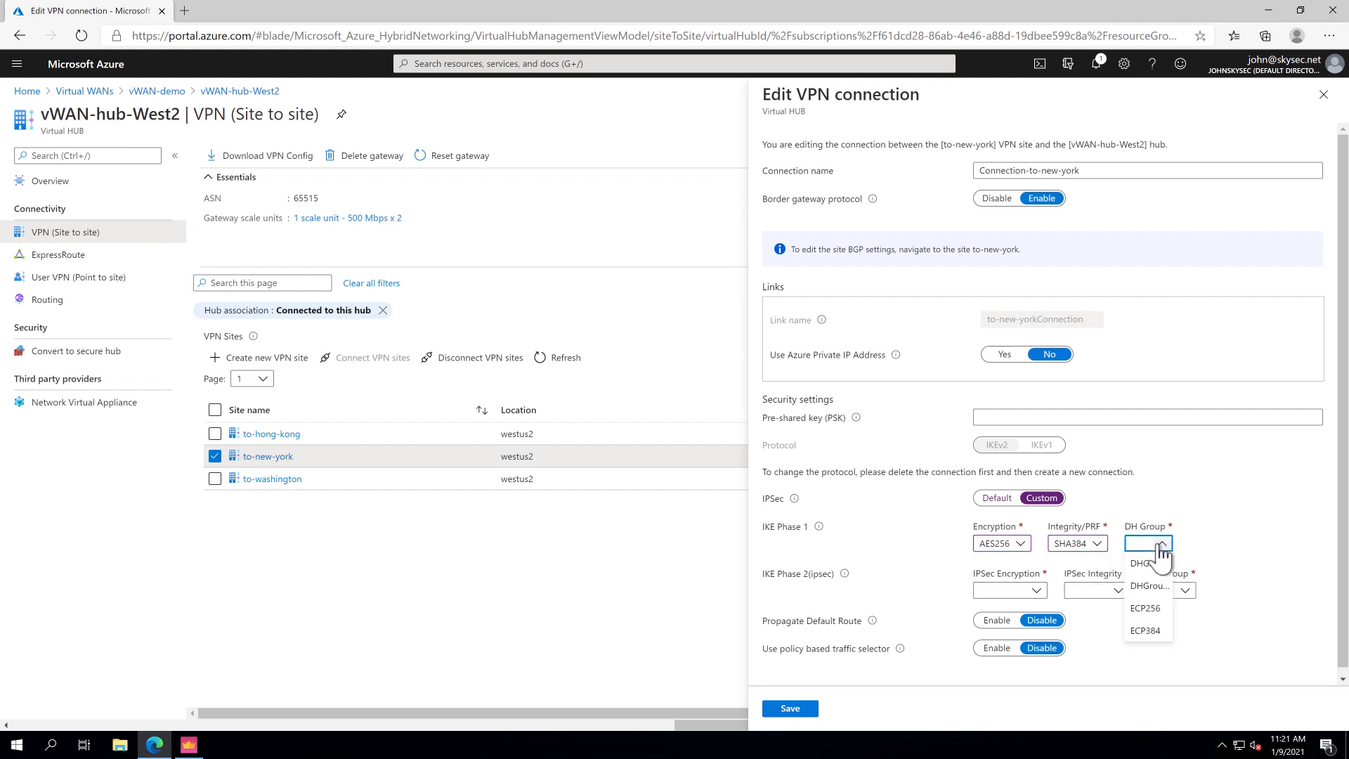
pyautogui.click(1151, 585)
pyautogui.click(1188, 543)
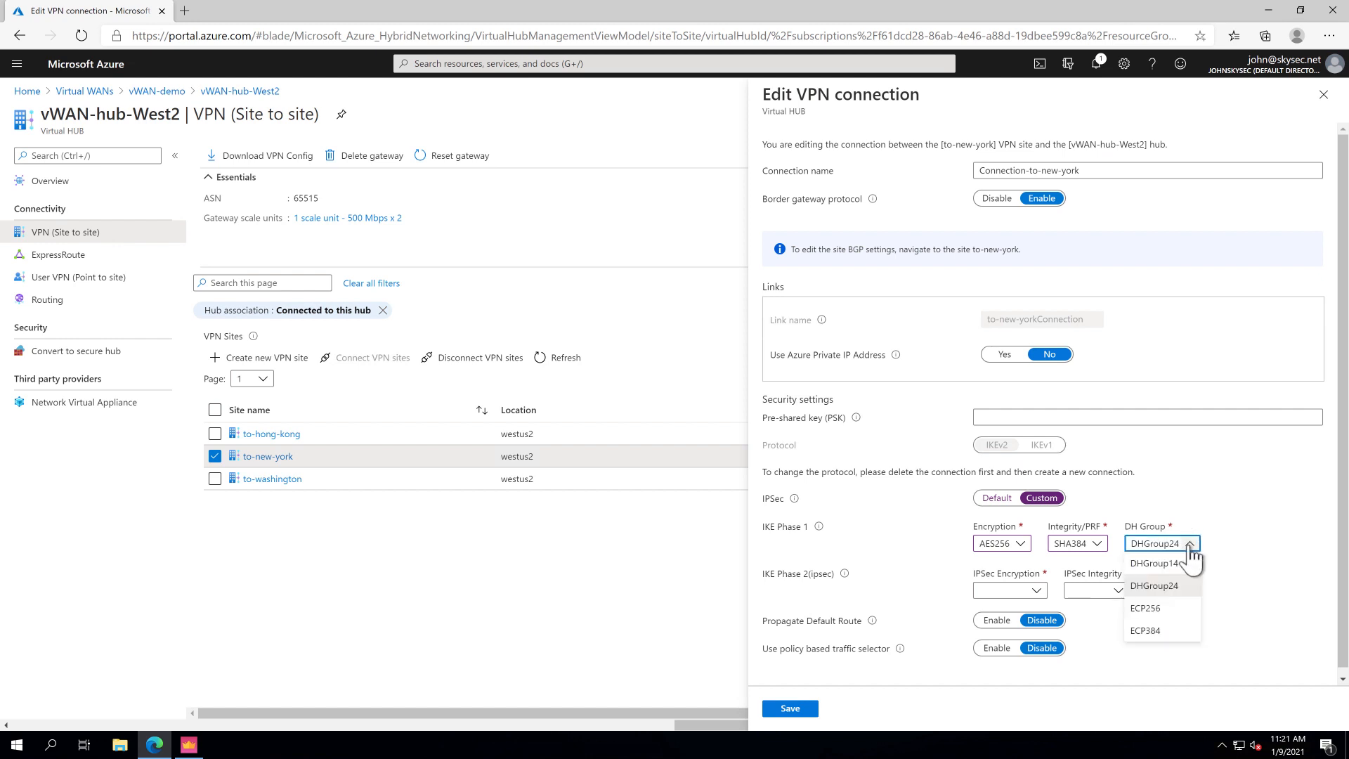
pyautogui.click(1155, 568)
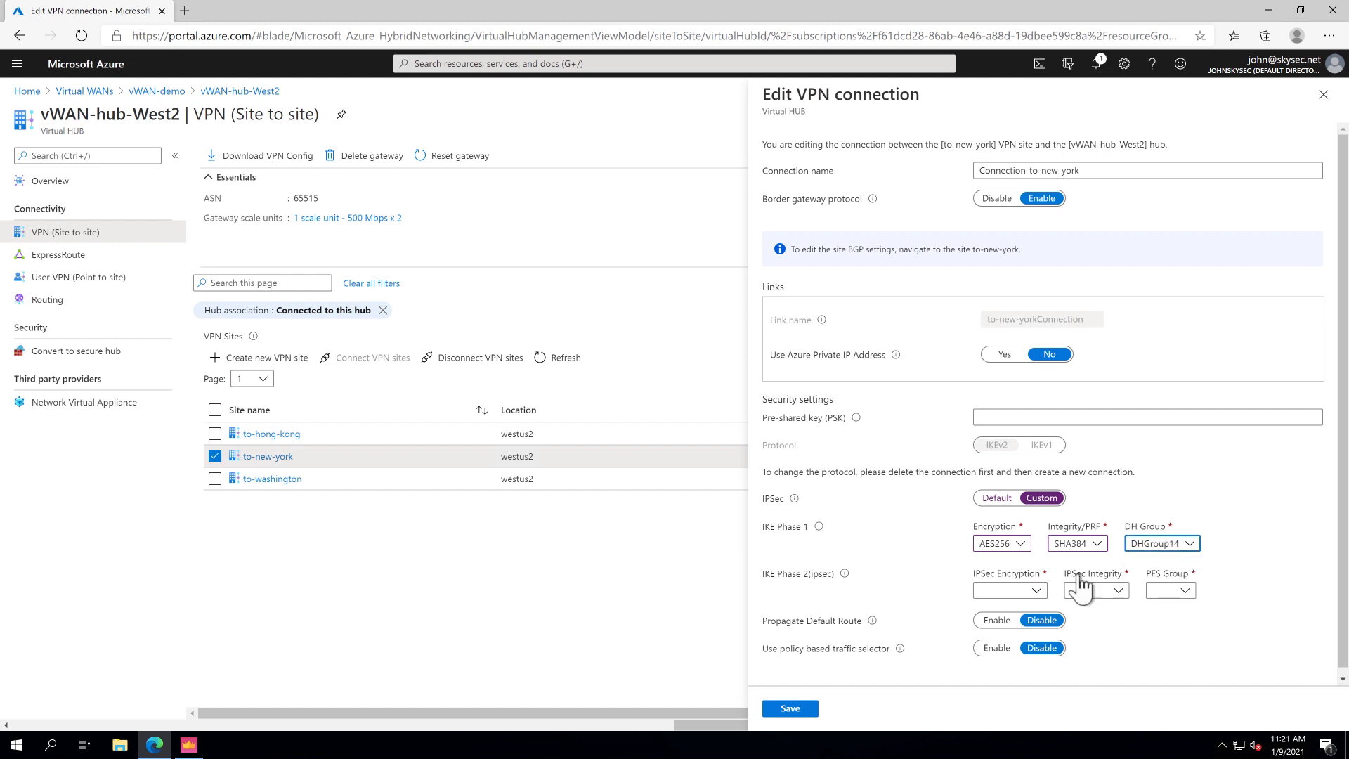
# - Set IKE Phase 2 to AES256 encryption, SHA256 integrity and PFS14, save the VPN connection and dismiss the notifications
pyautogui.click(996, 594)
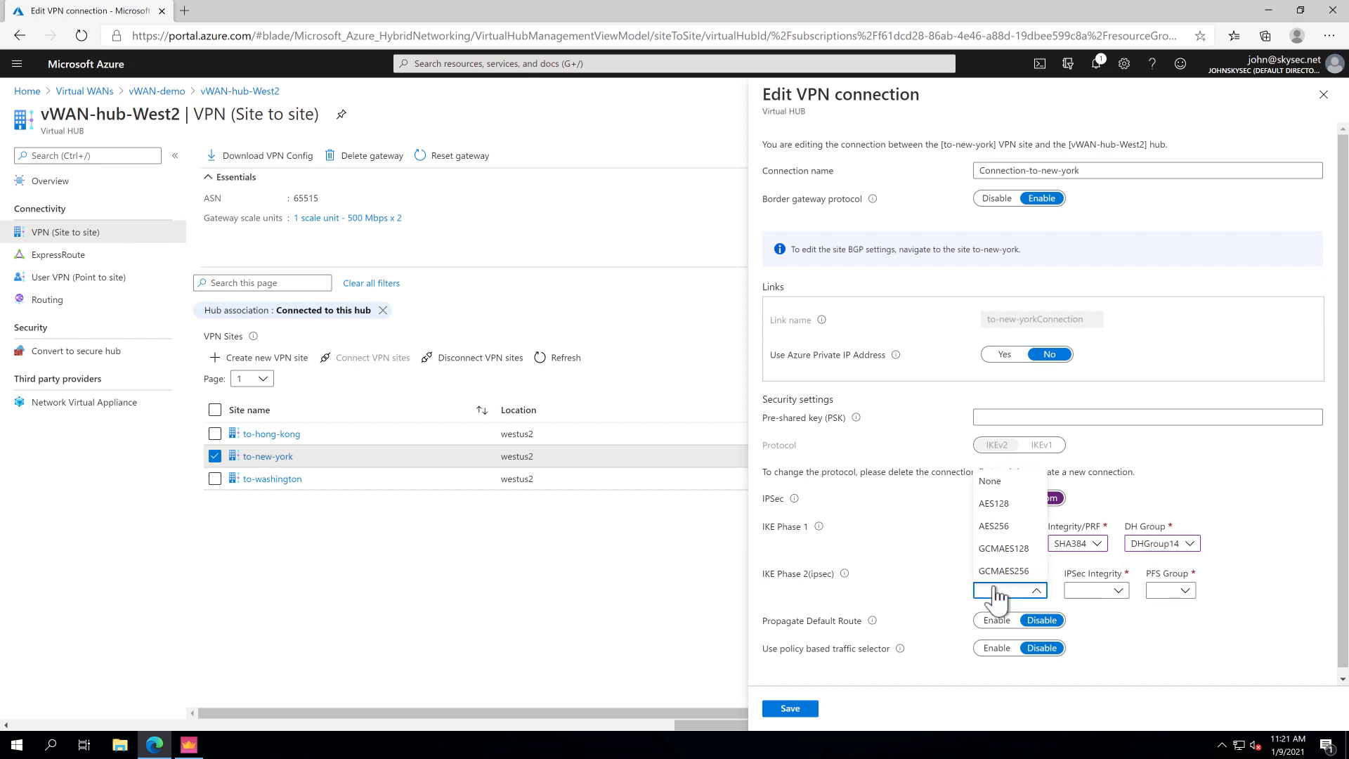
pyautogui.click(1012, 527)
pyautogui.click(1103, 594)
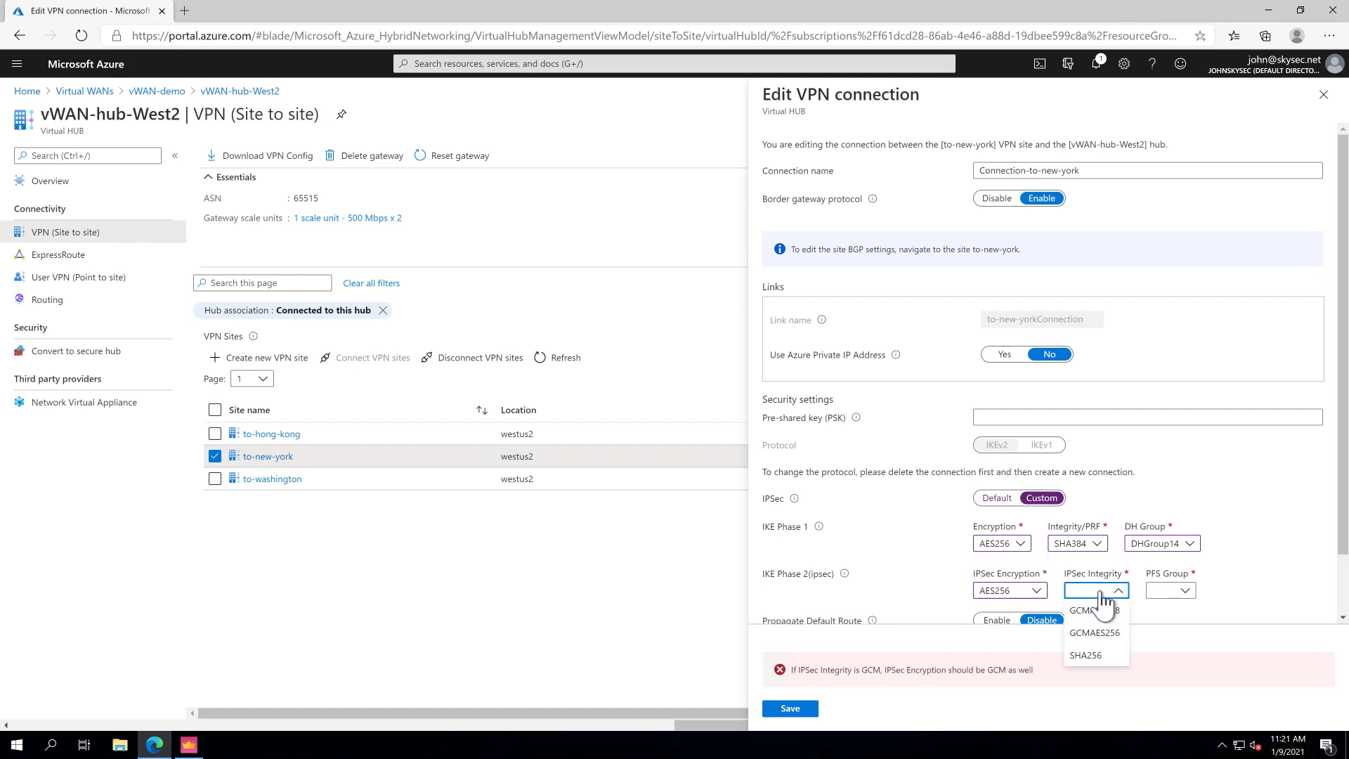
pyautogui.click(1091, 671)
pyautogui.click(1170, 592)
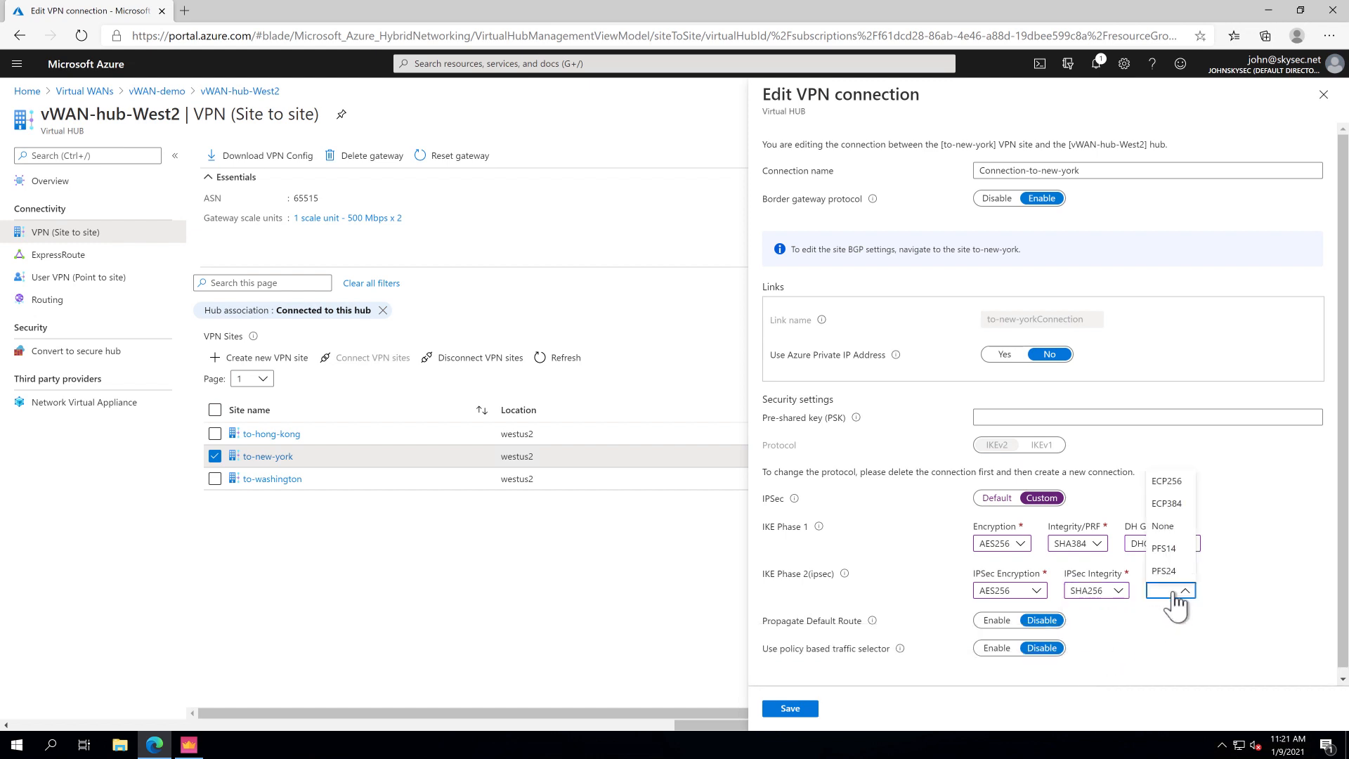
pyautogui.click(1172, 549)
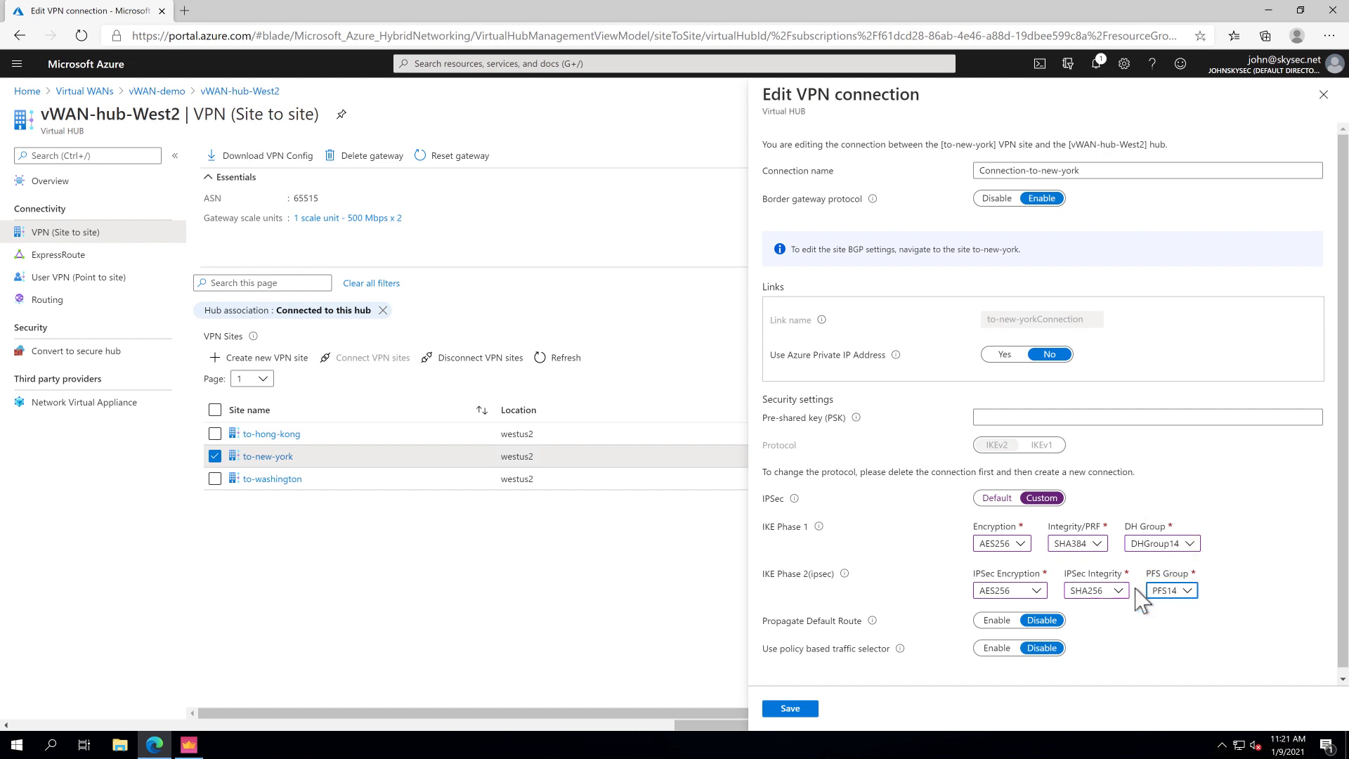
pyautogui.scroll(-1, 1103, 647)
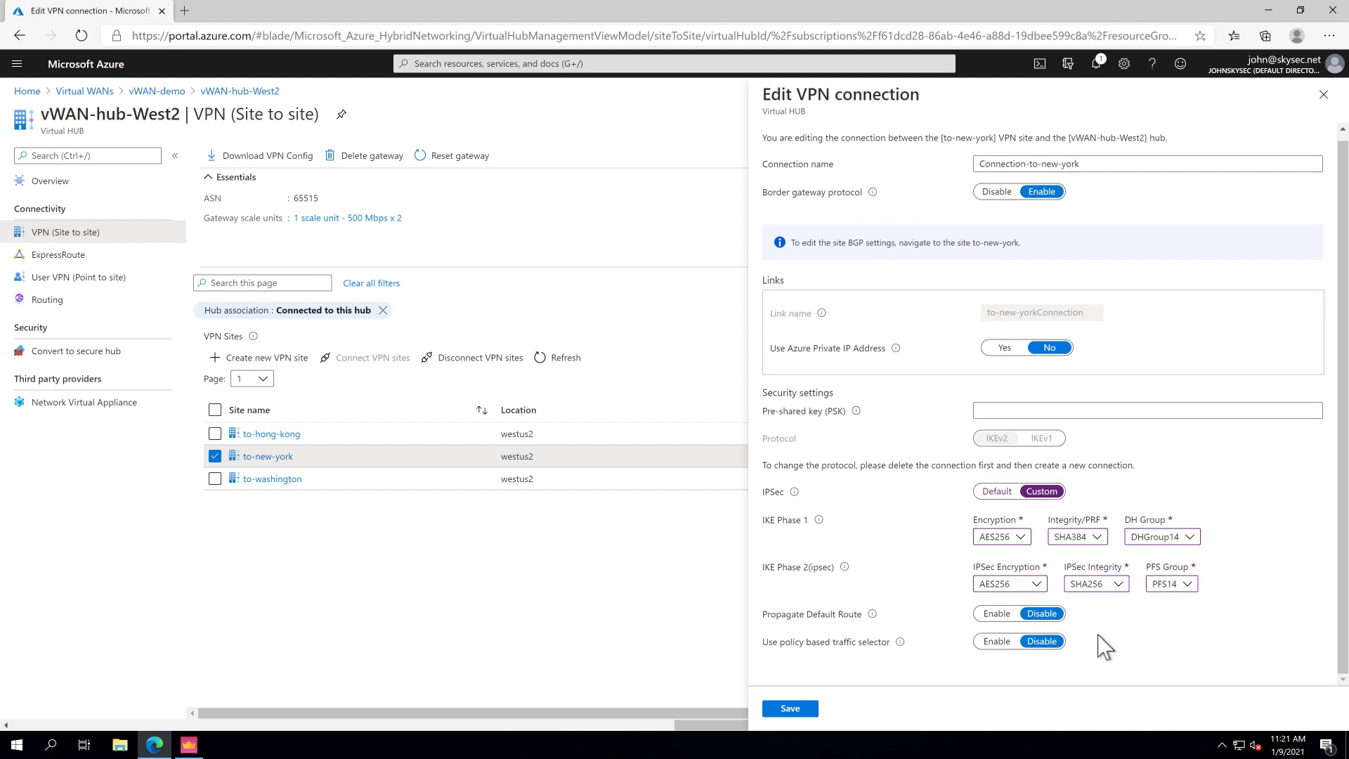
pyautogui.click(800, 706)
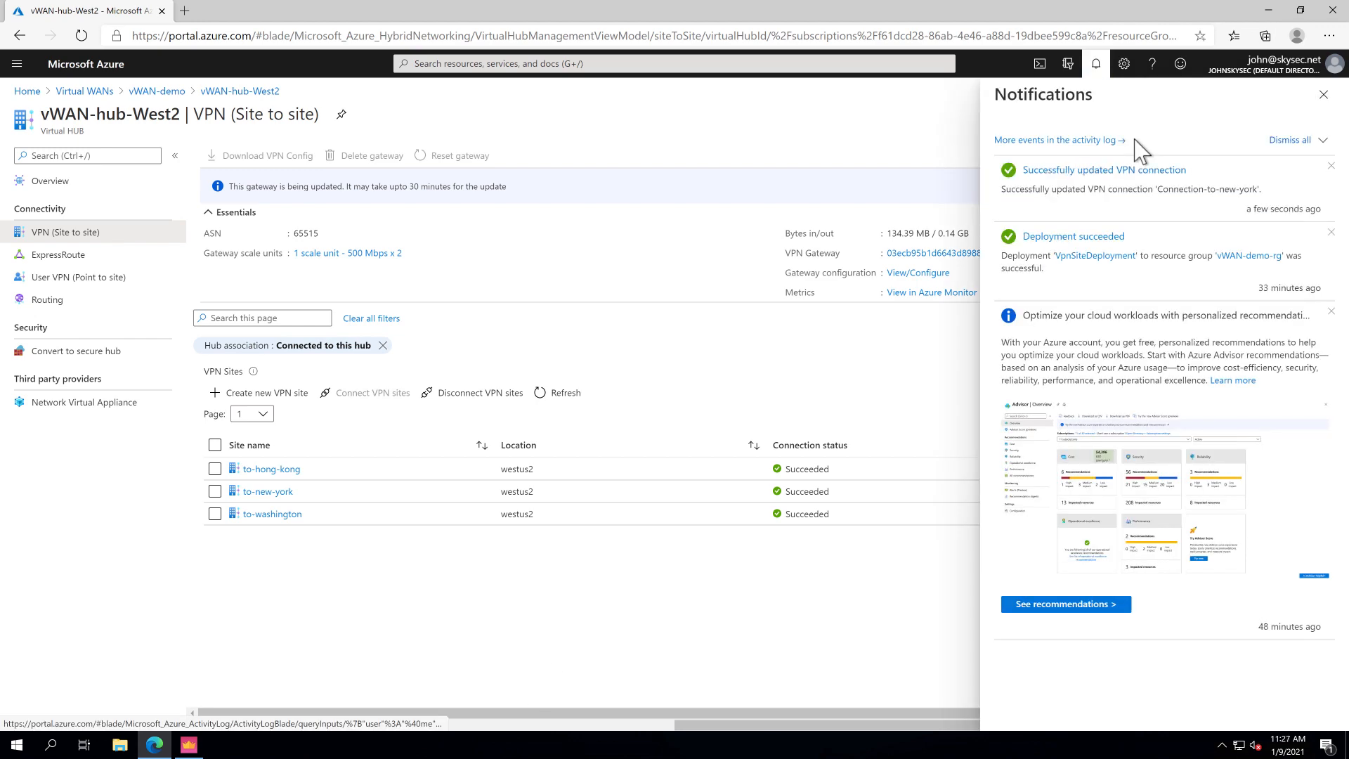
pyautogui.click(1323, 94)
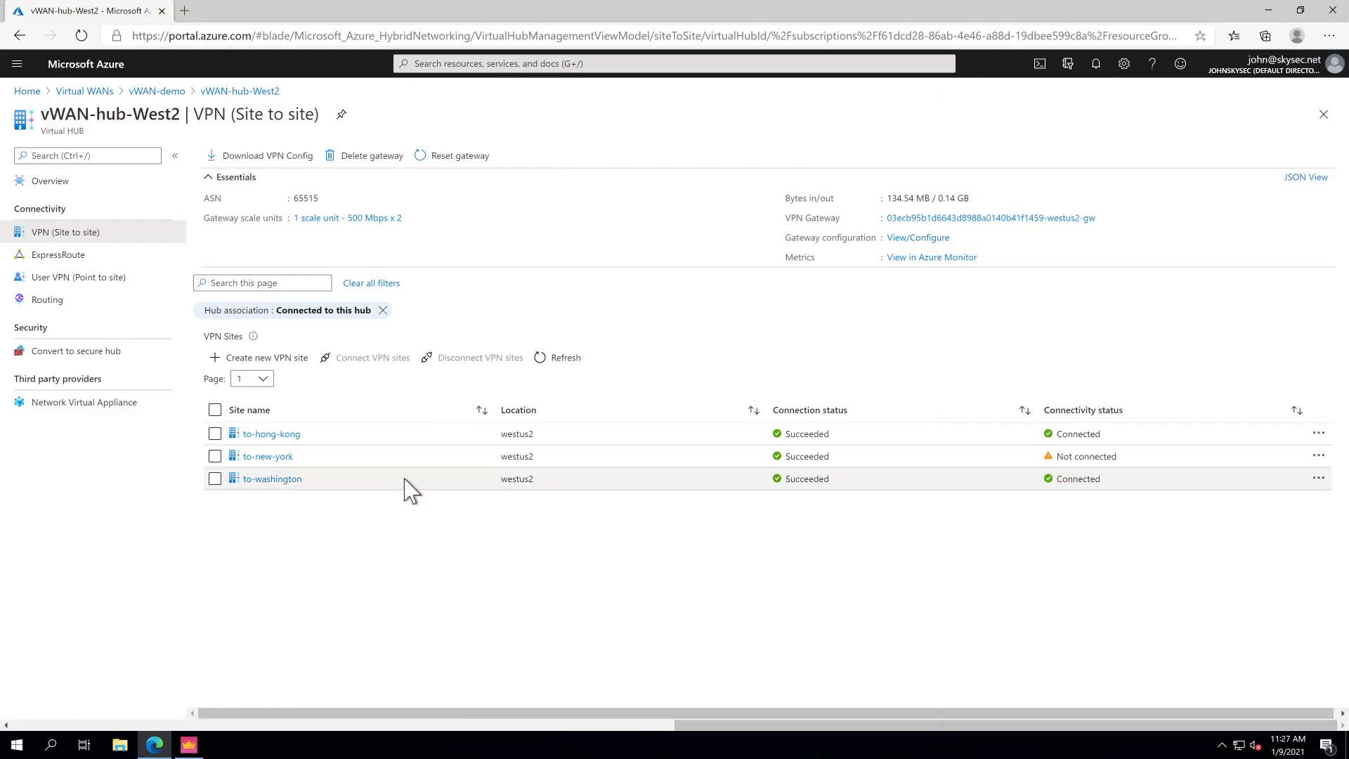
# - Download the VPN site configuration file for the to-new-york site
pyautogui.click(215, 457)
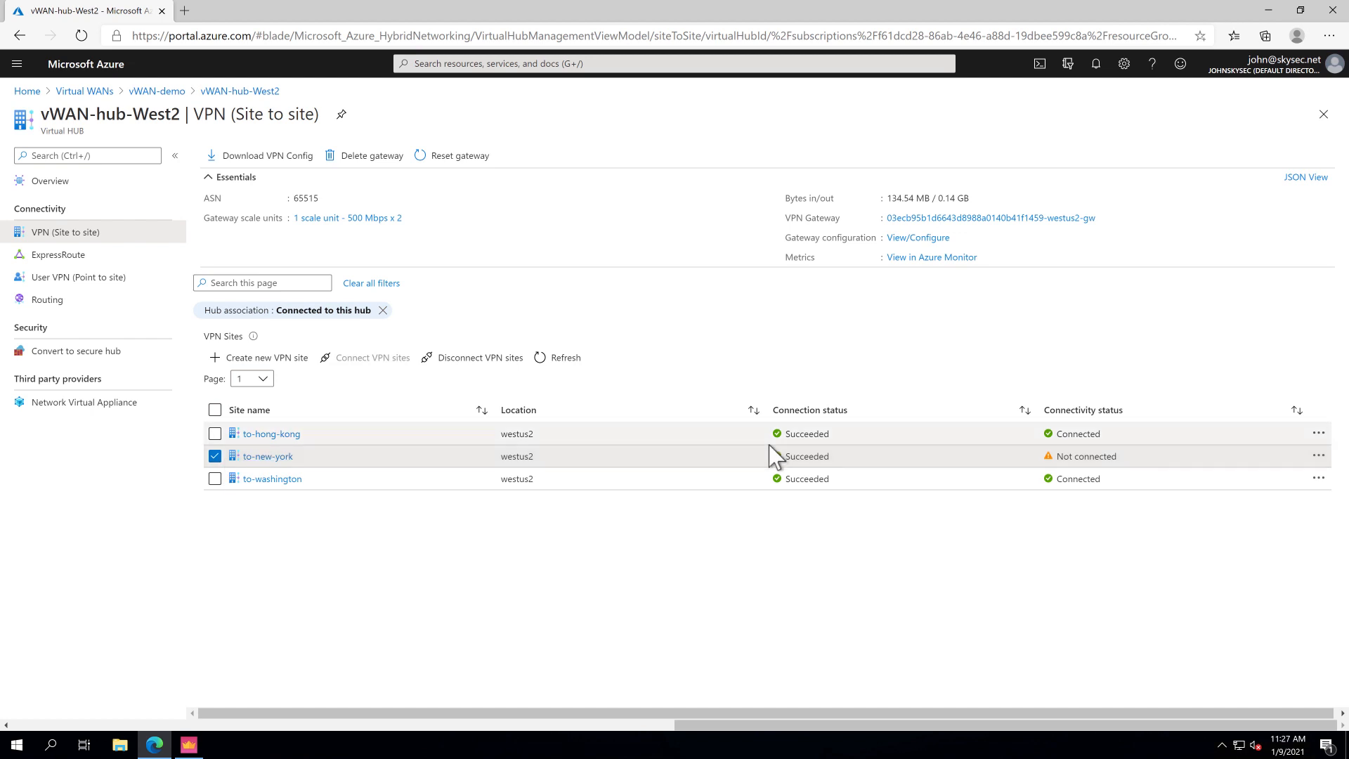
pyautogui.click(1319, 456)
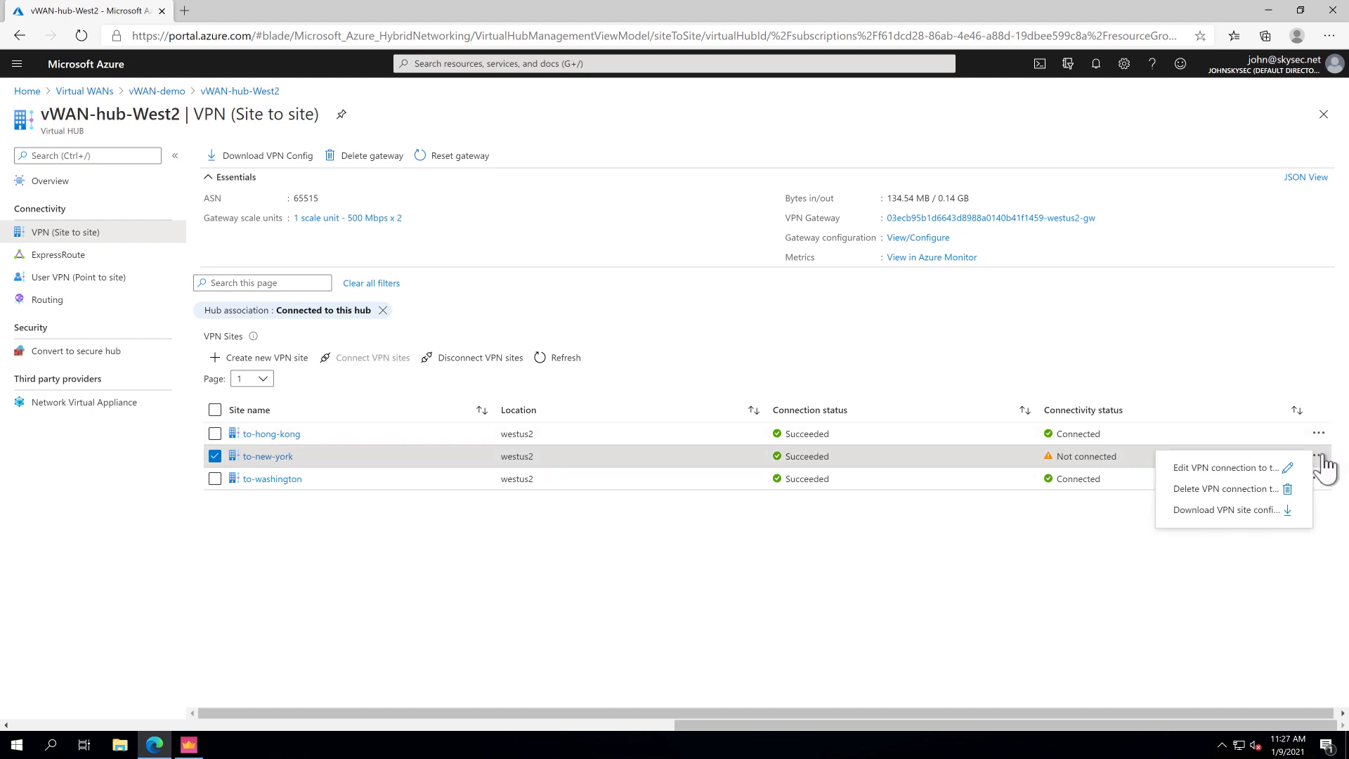
pyautogui.click(1204, 520)
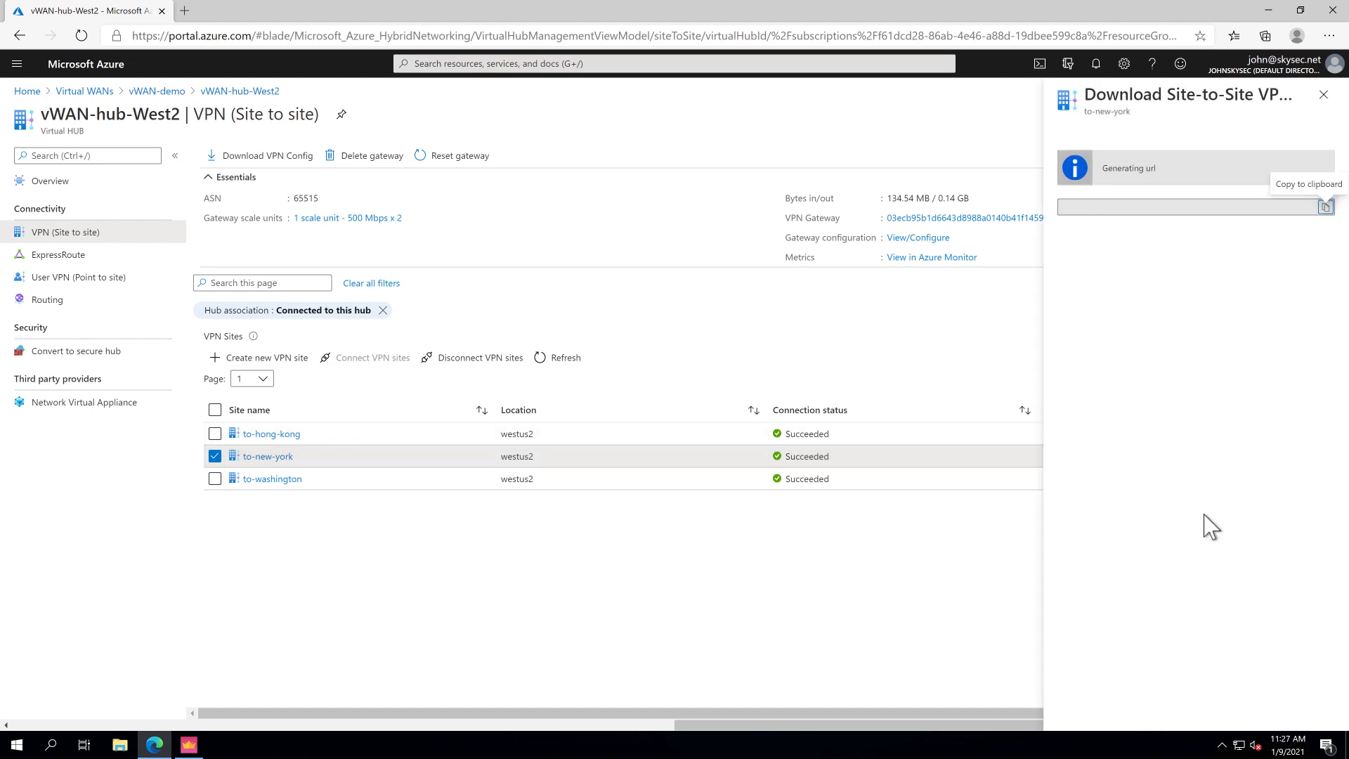
pyautogui.click(1122, 234)
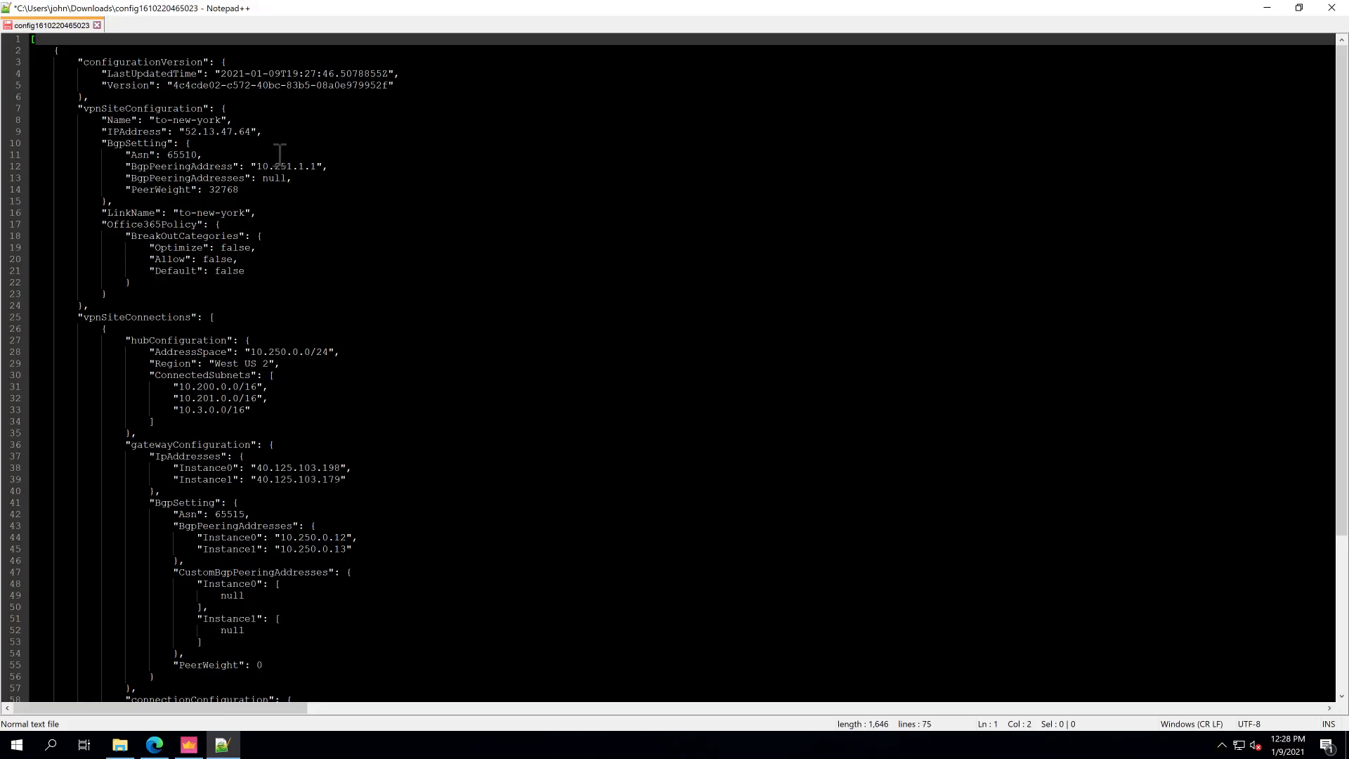
# - Examine the downloaded configuration in Notepad++: site IP and BGP settings, connected subnets, gateway IP addresses, and the connection's pre-shared key and IPsec parameters
pyautogui.click(254, 122)
pyautogui.click(281, 135)
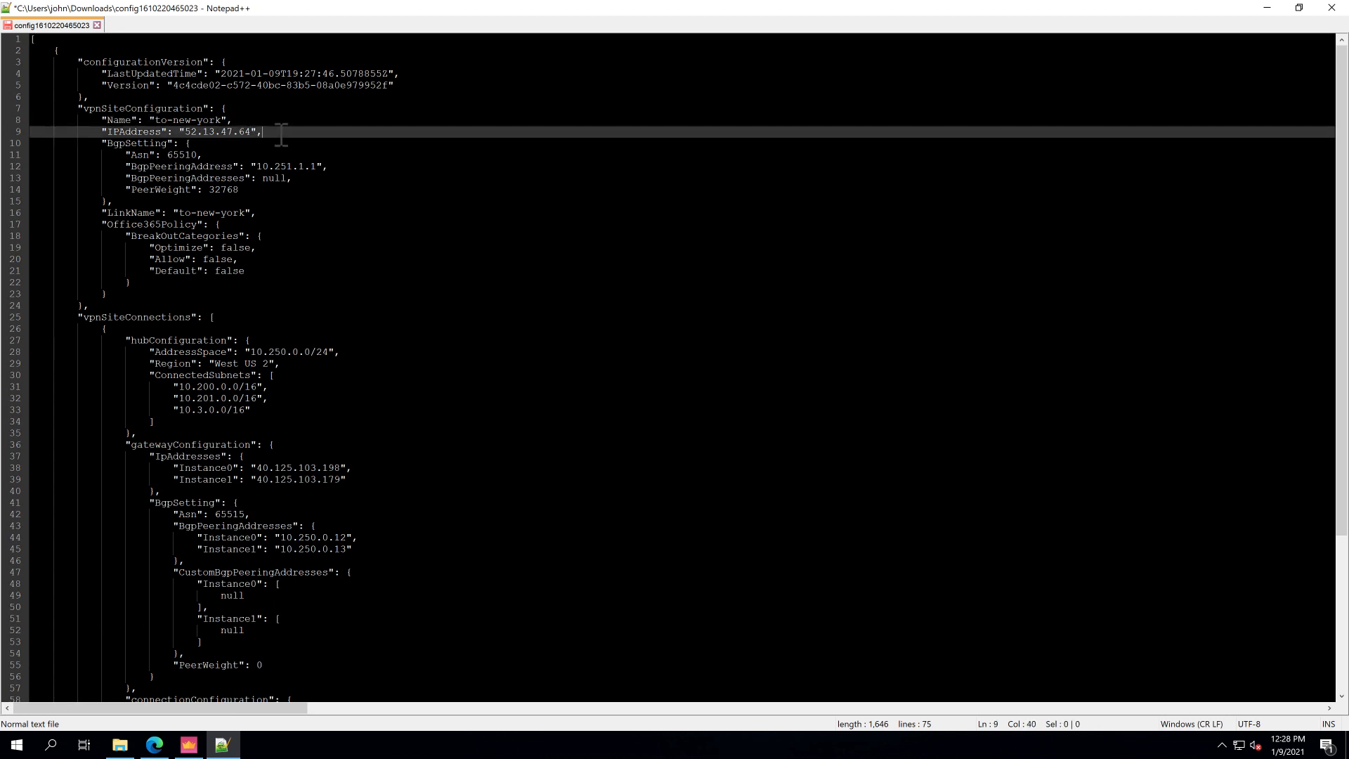
pyautogui.click(330, 155)
pyautogui.click(346, 167)
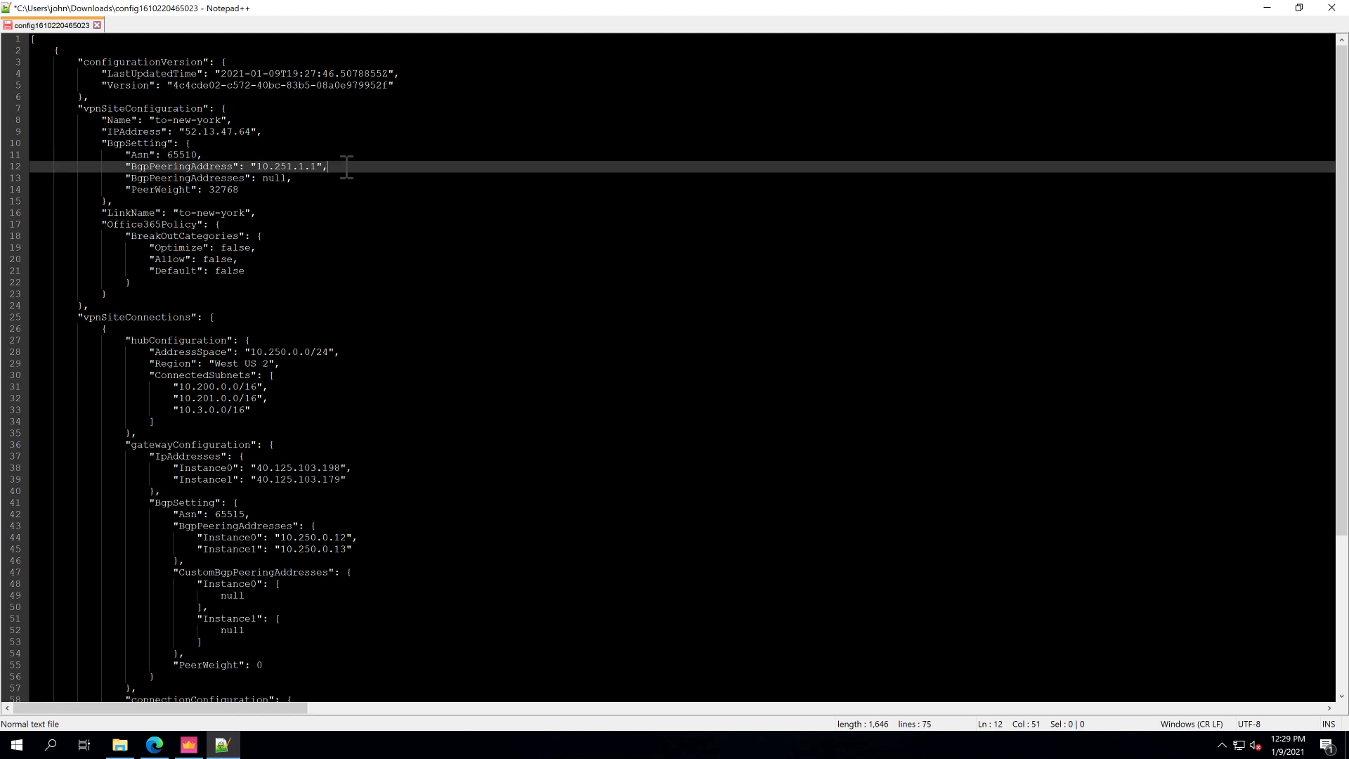
pyautogui.click(278, 407)
pyautogui.moveTo(279, 408); pyautogui.dragTo(30, 373)
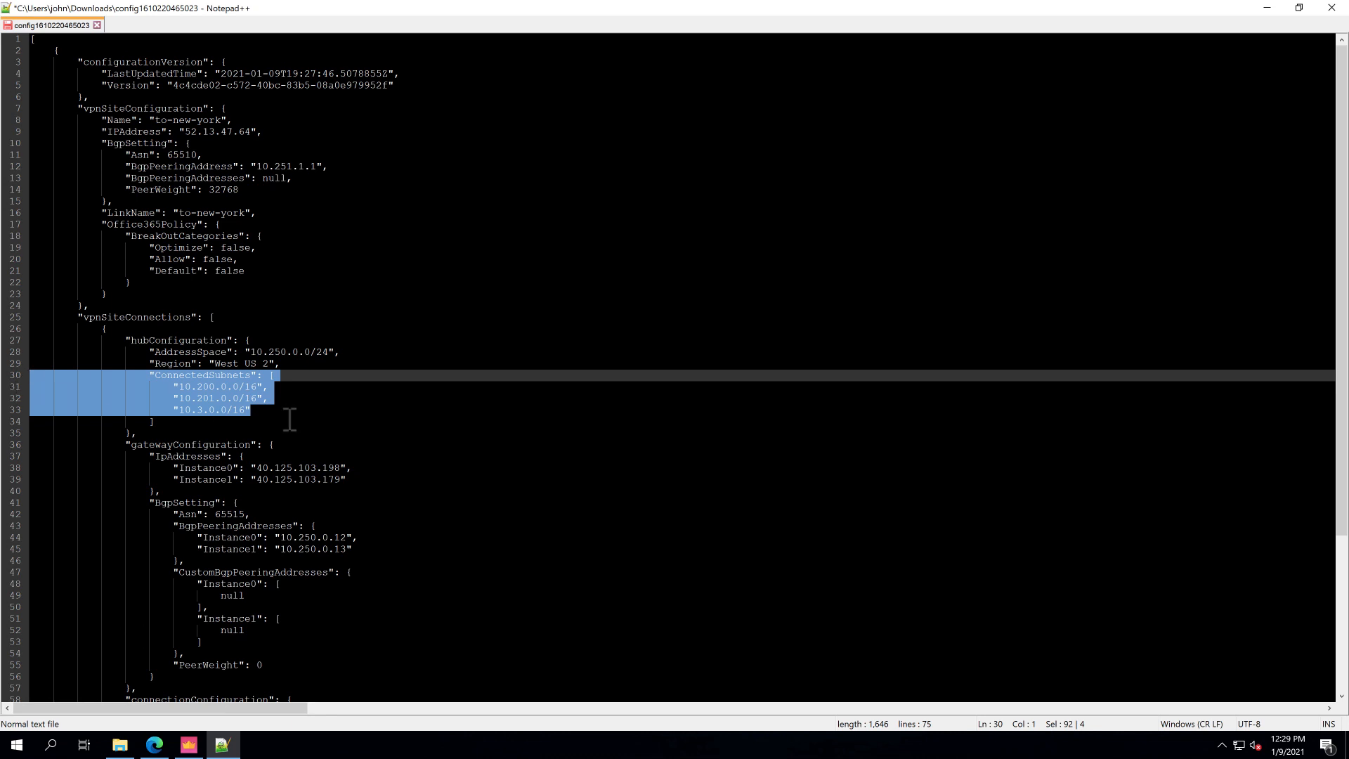
pyautogui.moveTo(364, 480); pyautogui.dragTo(34, 469)
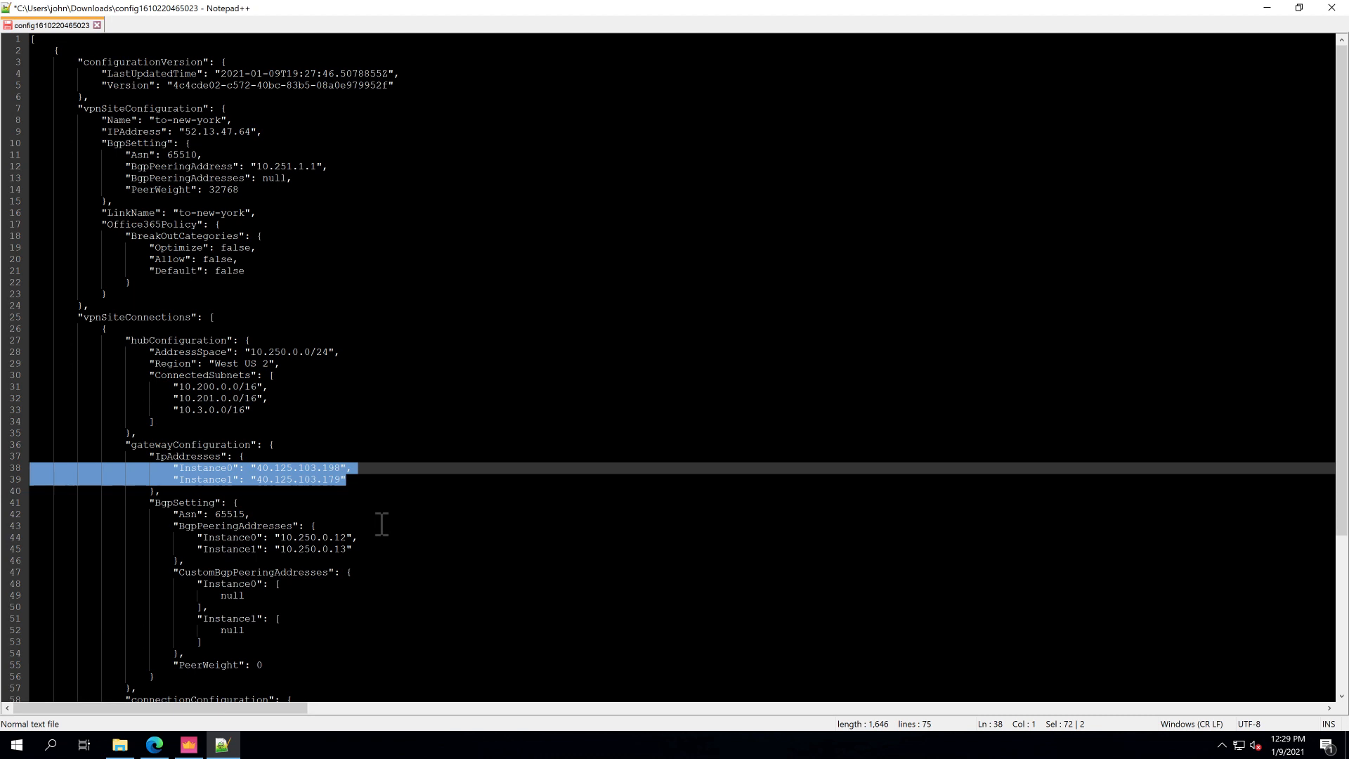
pyautogui.scroll(-5, 381, 523)
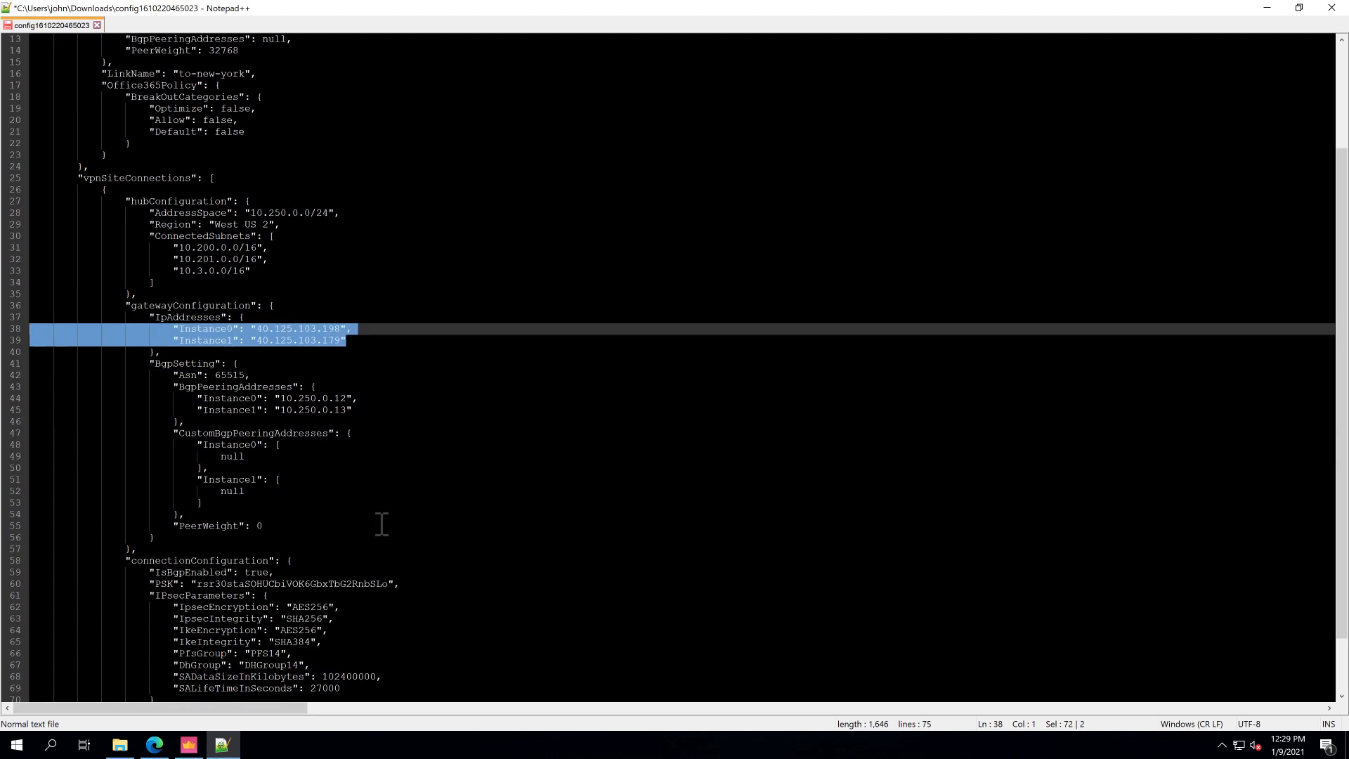
pyautogui.click(413, 550)
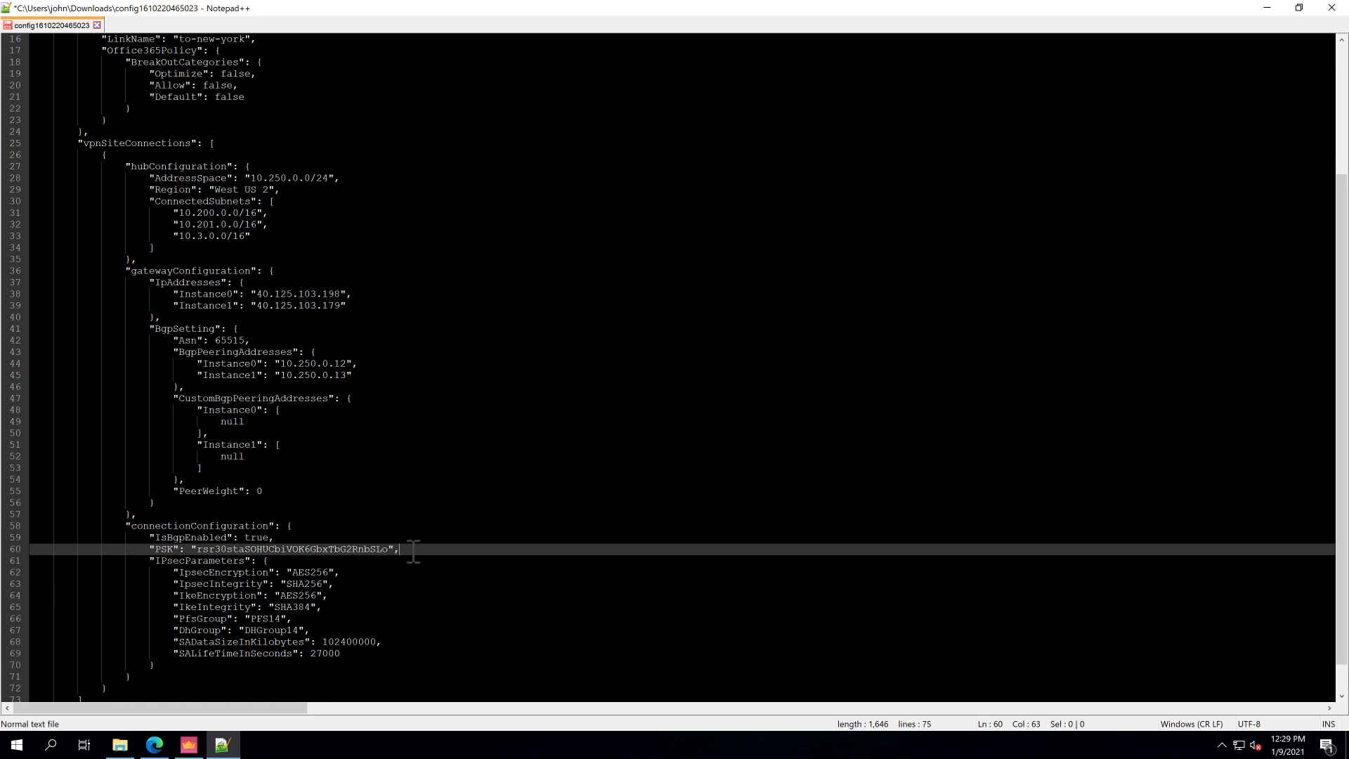
pyautogui.moveTo(378, 654); pyautogui.dragTo(104, 524)
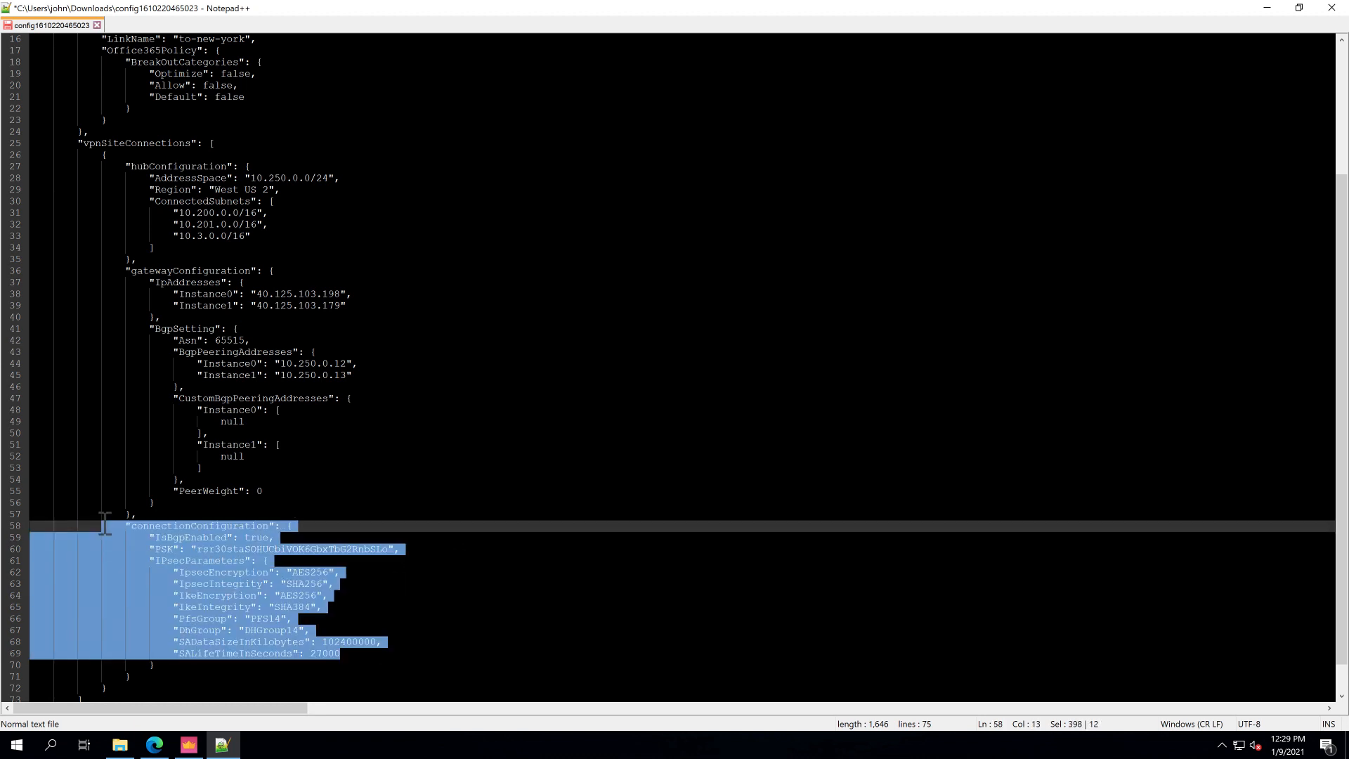
pyautogui.click(425, 574)
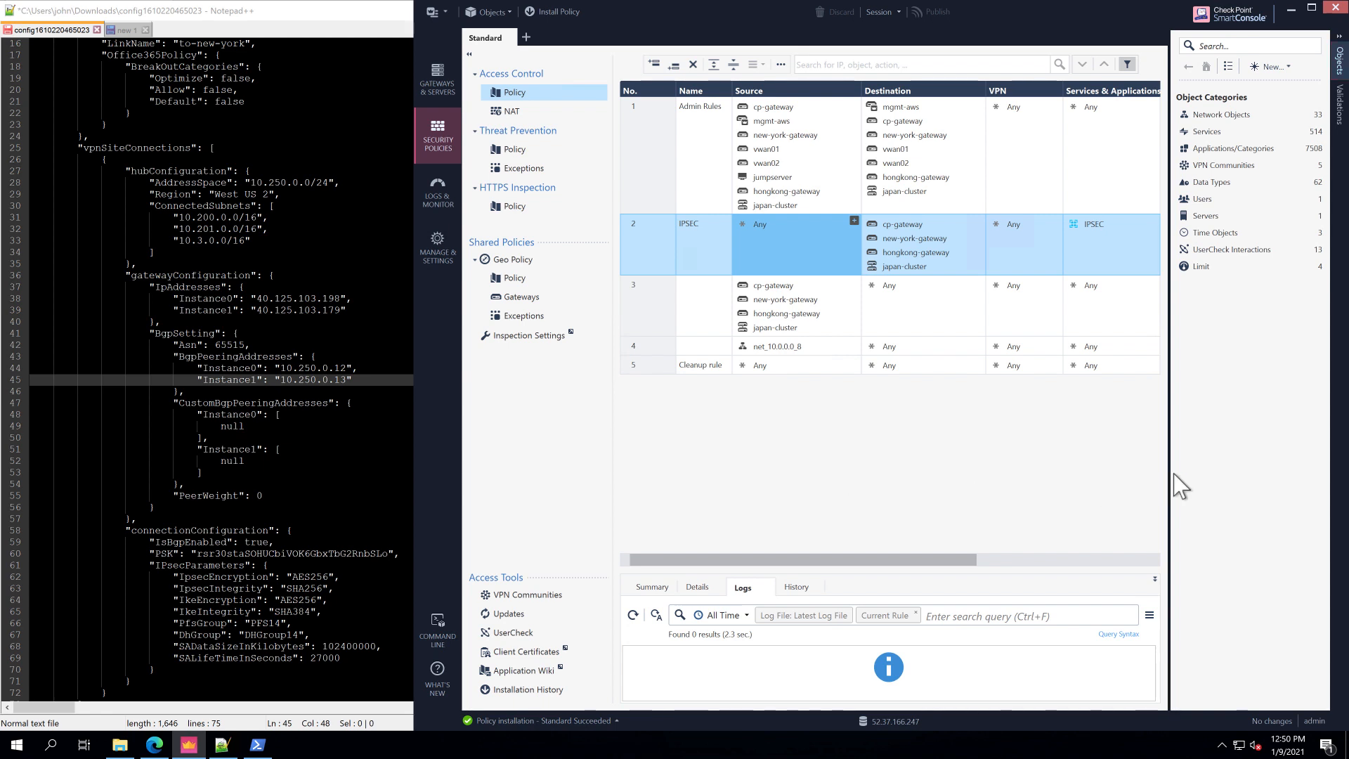
# - In Check Point SmartConsole, start a new star VPN community named vWAN-New-York
pyautogui.click(1270, 66)
pyautogui.moveTo(1272, 137)
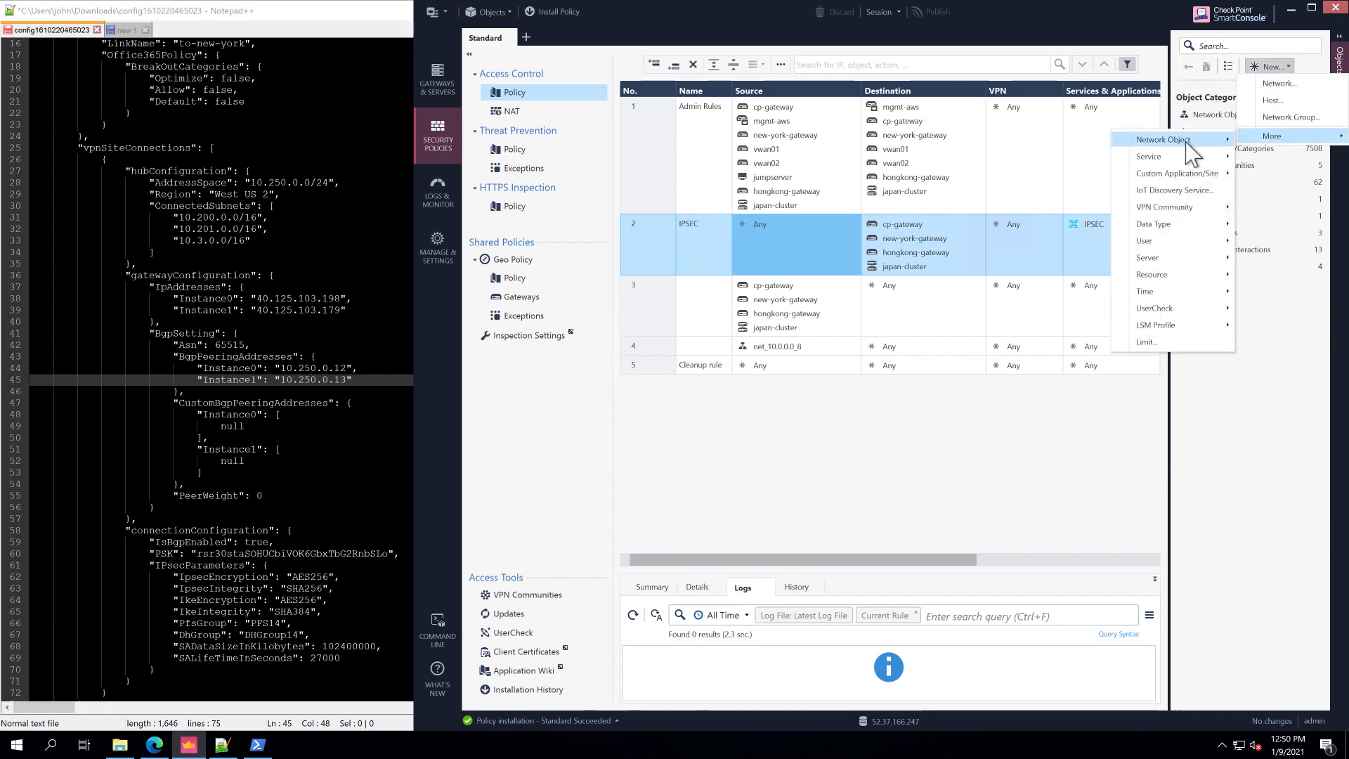
pyautogui.moveTo(1170, 207)
pyautogui.click(1080, 211)
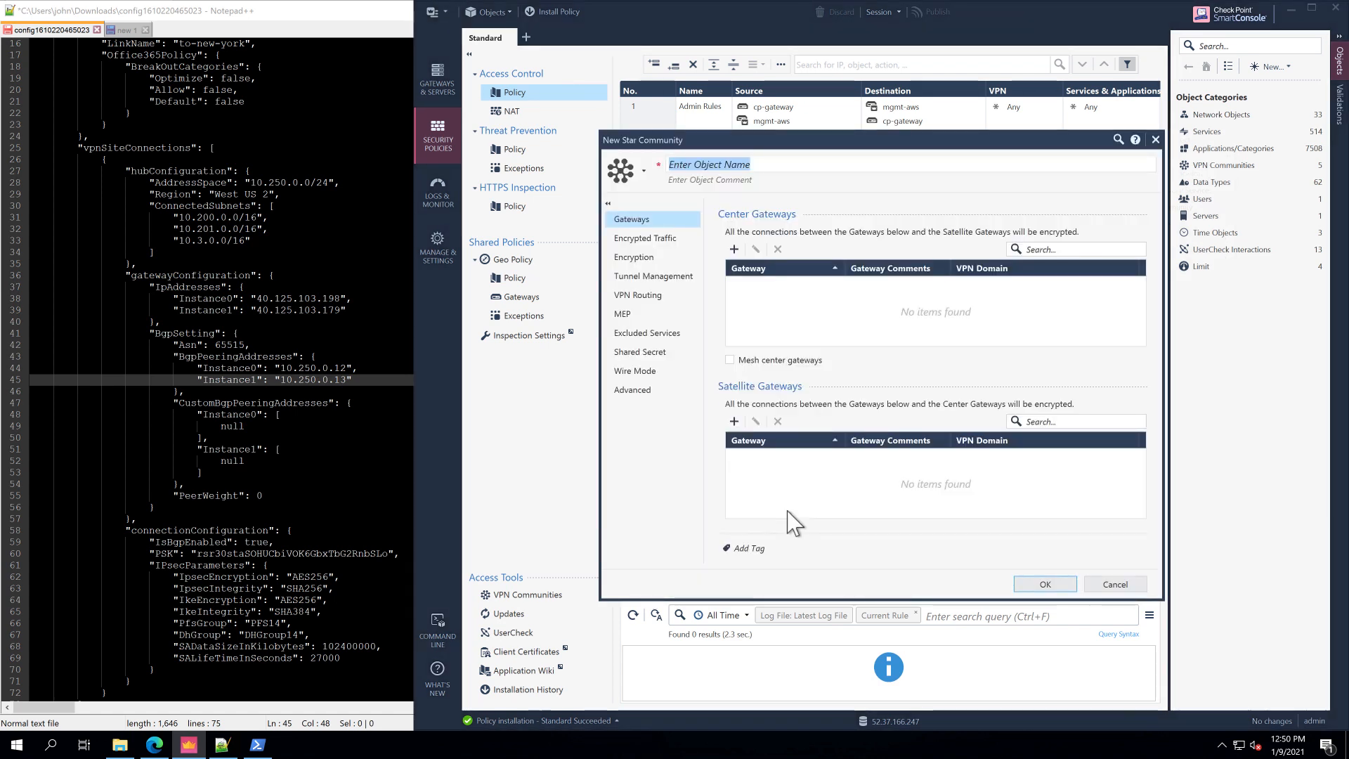
pyautogui.write('V')
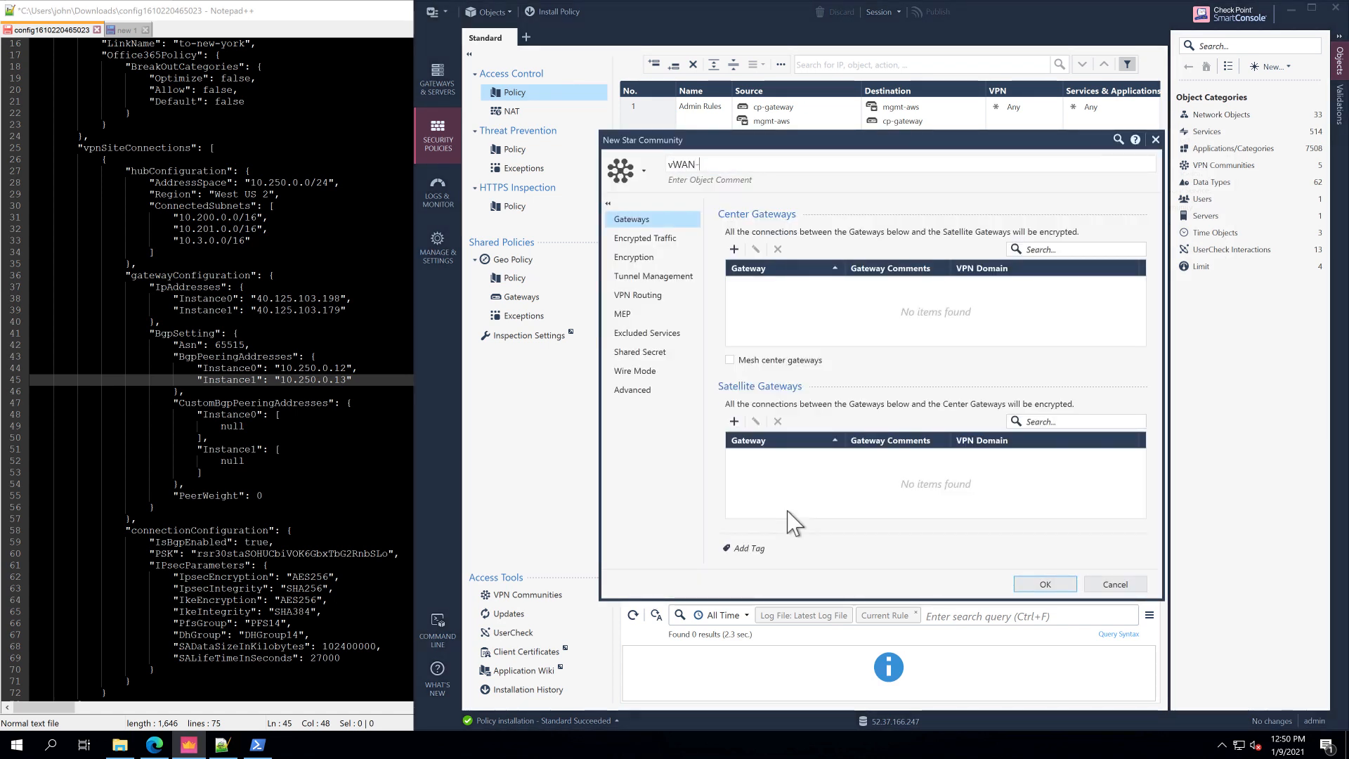
pyautogui.write('WAN-New-York')
# - Search the gateways for "new" and add new-york-gateway as the community's center gateway
pyautogui.click(734, 249)
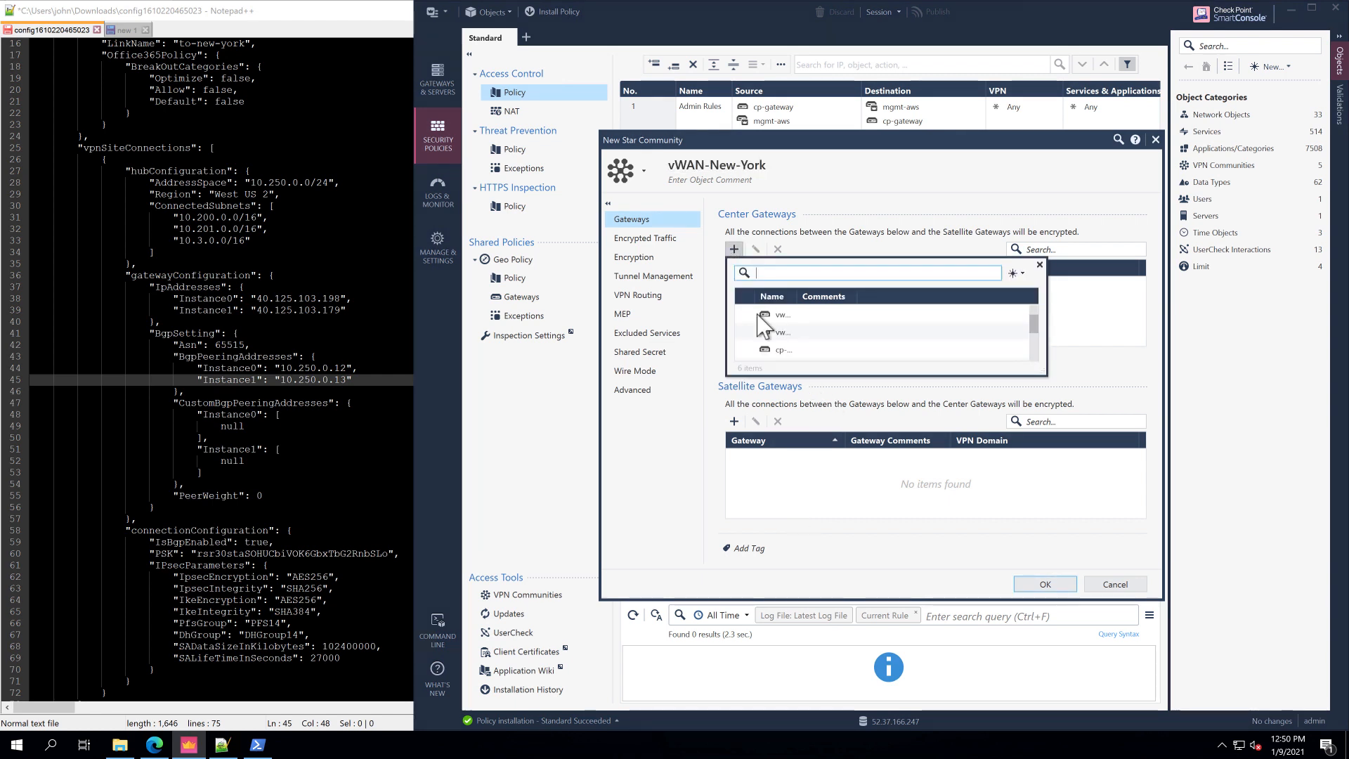
pyautogui.click(785, 273)
pyautogui.write('new')
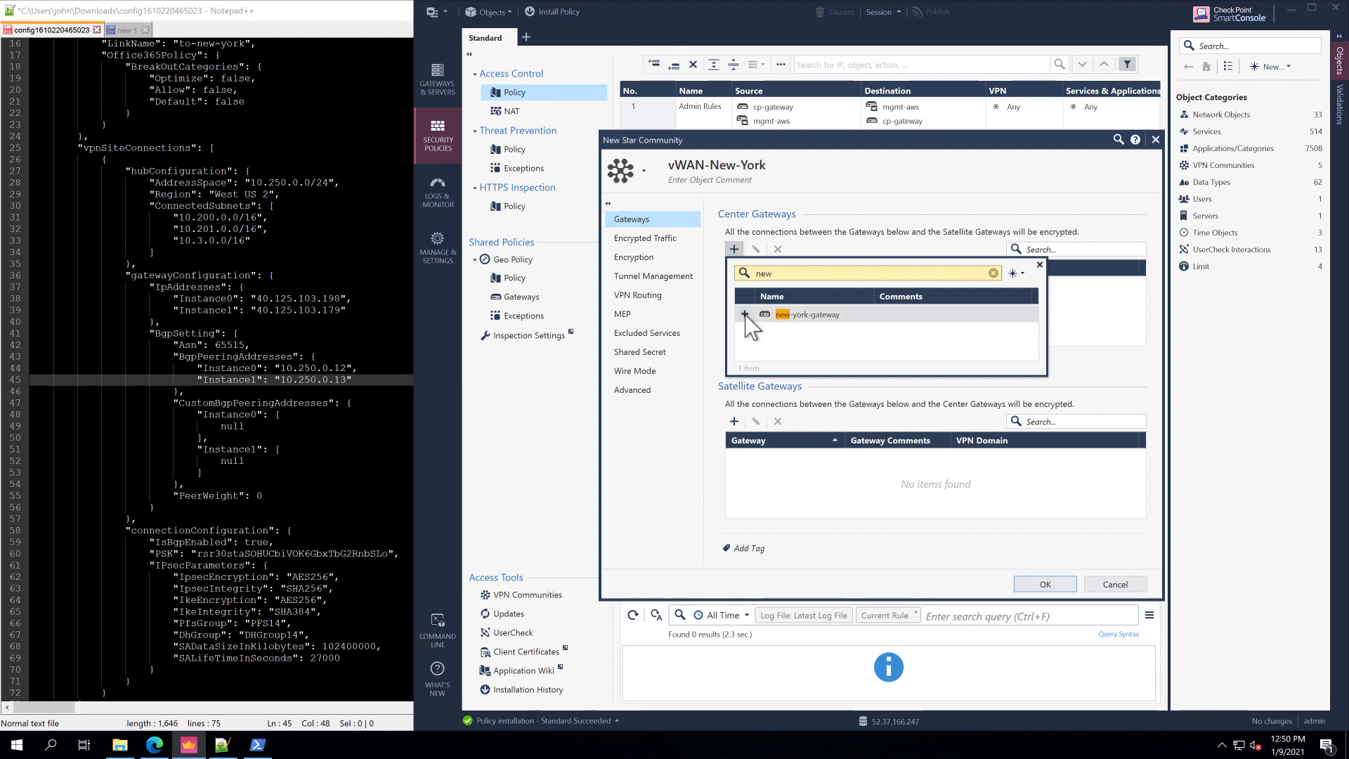
pyautogui.click(745, 315)
pyautogui.click(782, 518)
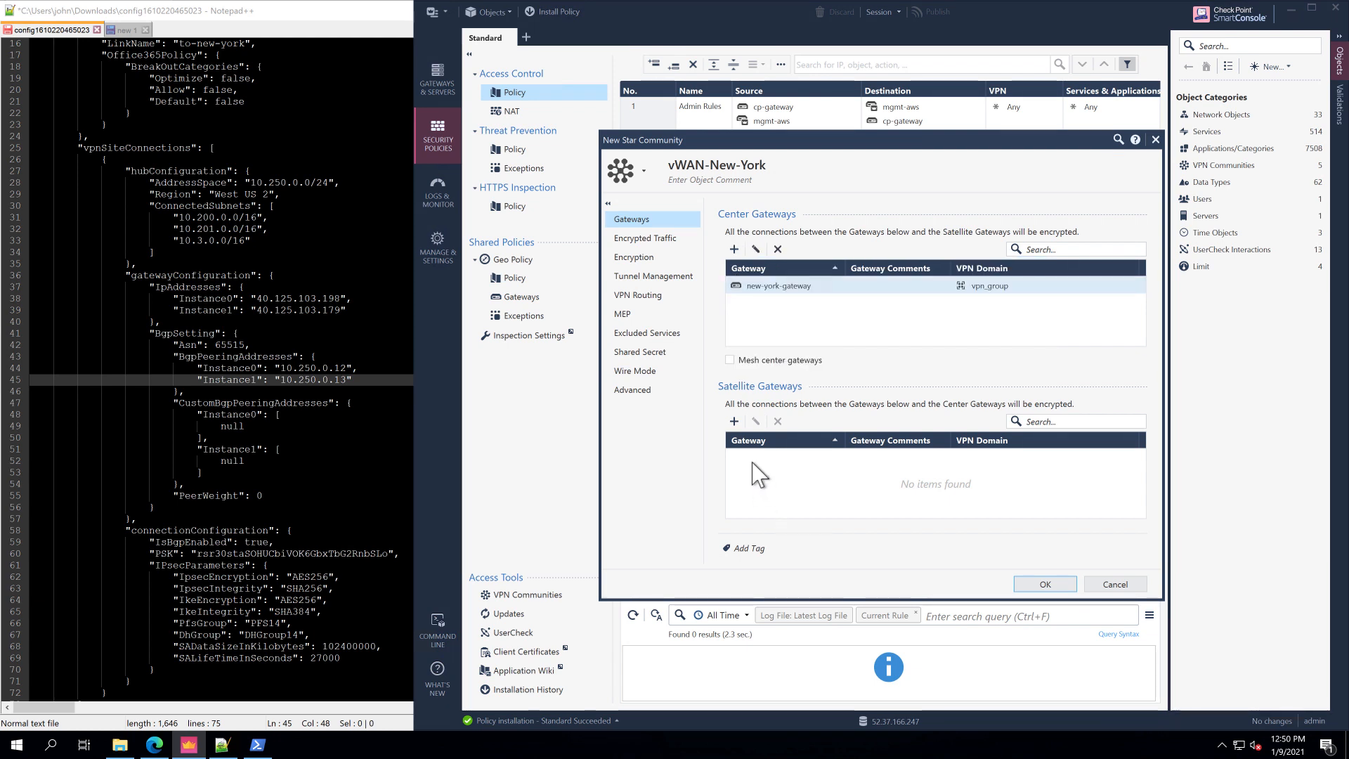
# - Add vwan02 and vwan01 as the community's satellite gateways
pyautogui.click(733, 421)
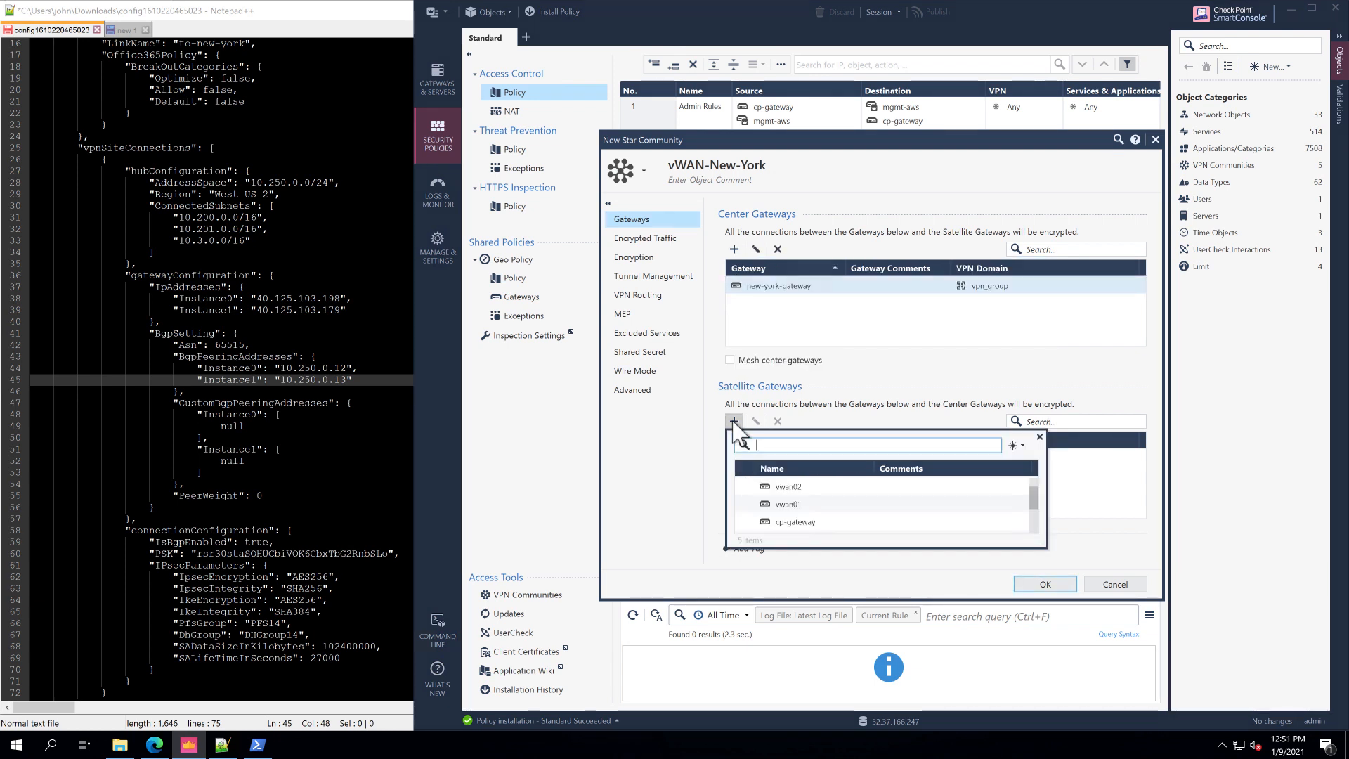
pyautogui.click(745, 486)
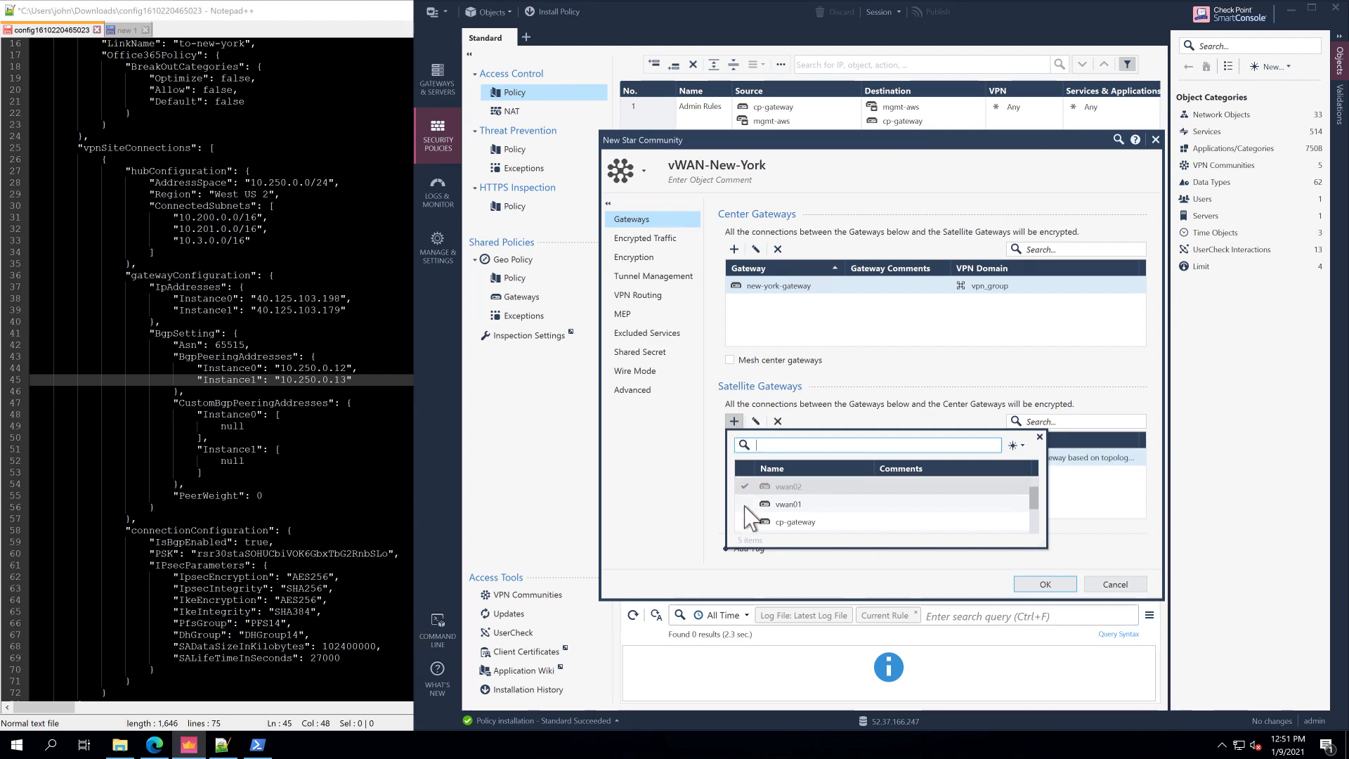
pyautogui.click(744, 503)
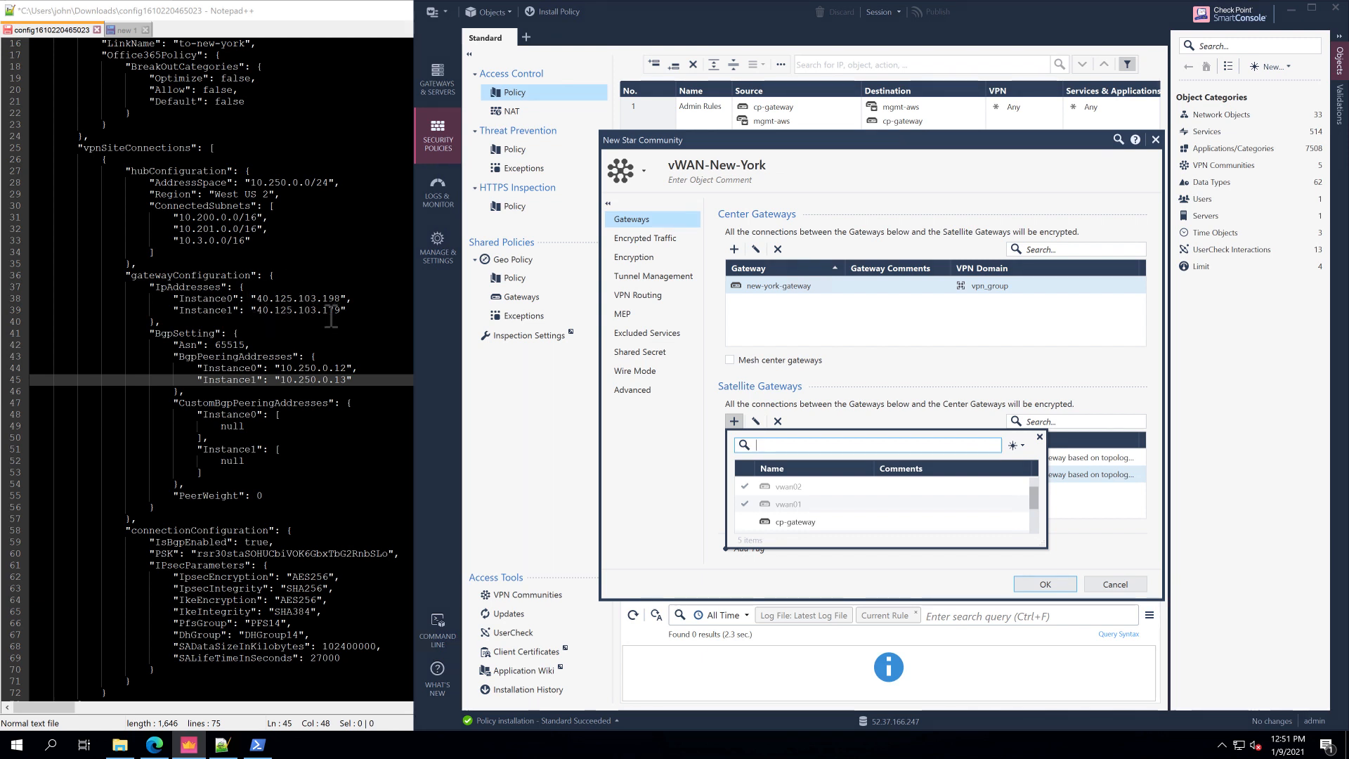
# - Close the satellite gateway selection and accept all encrypted traffic on both center and satellite gateways
pyautogui.click(676, 475)
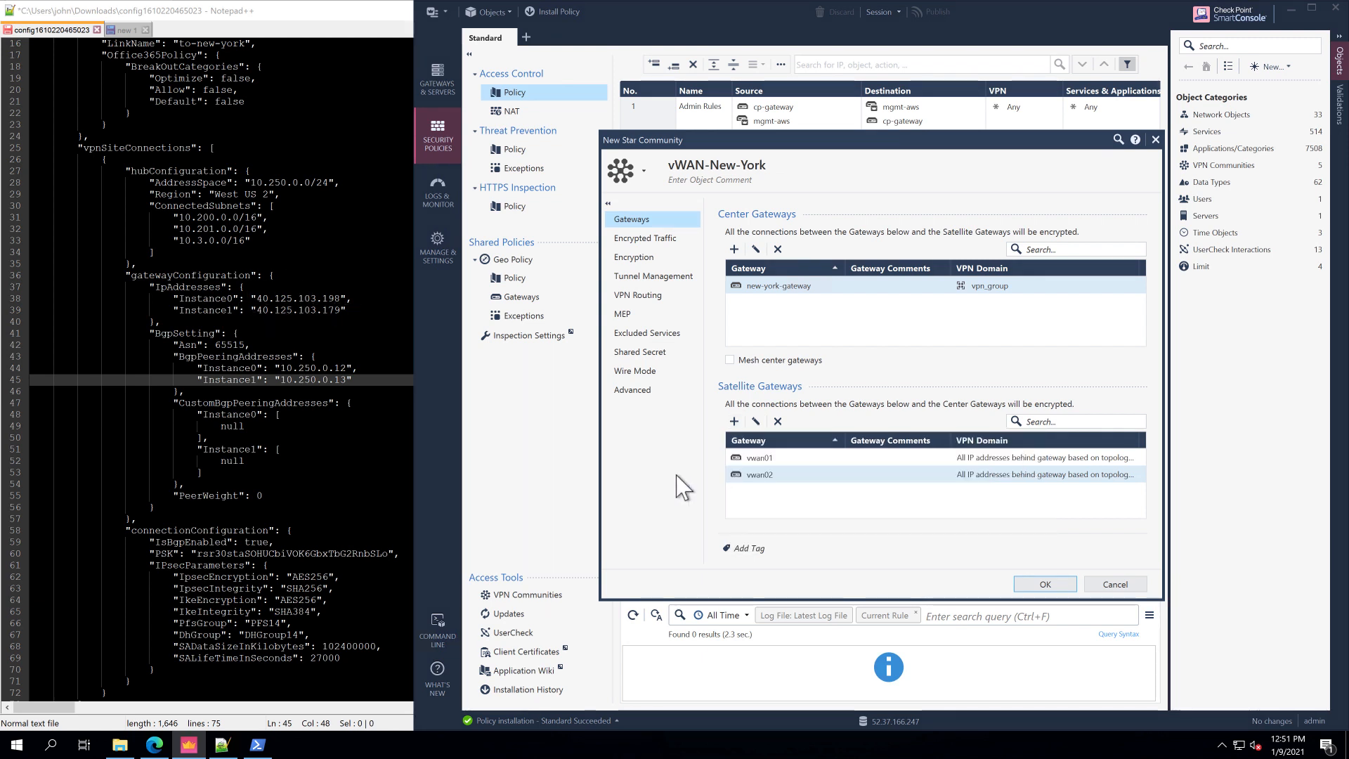
pyautogui.click(645, 238)
pyautogui.click(749, 233)
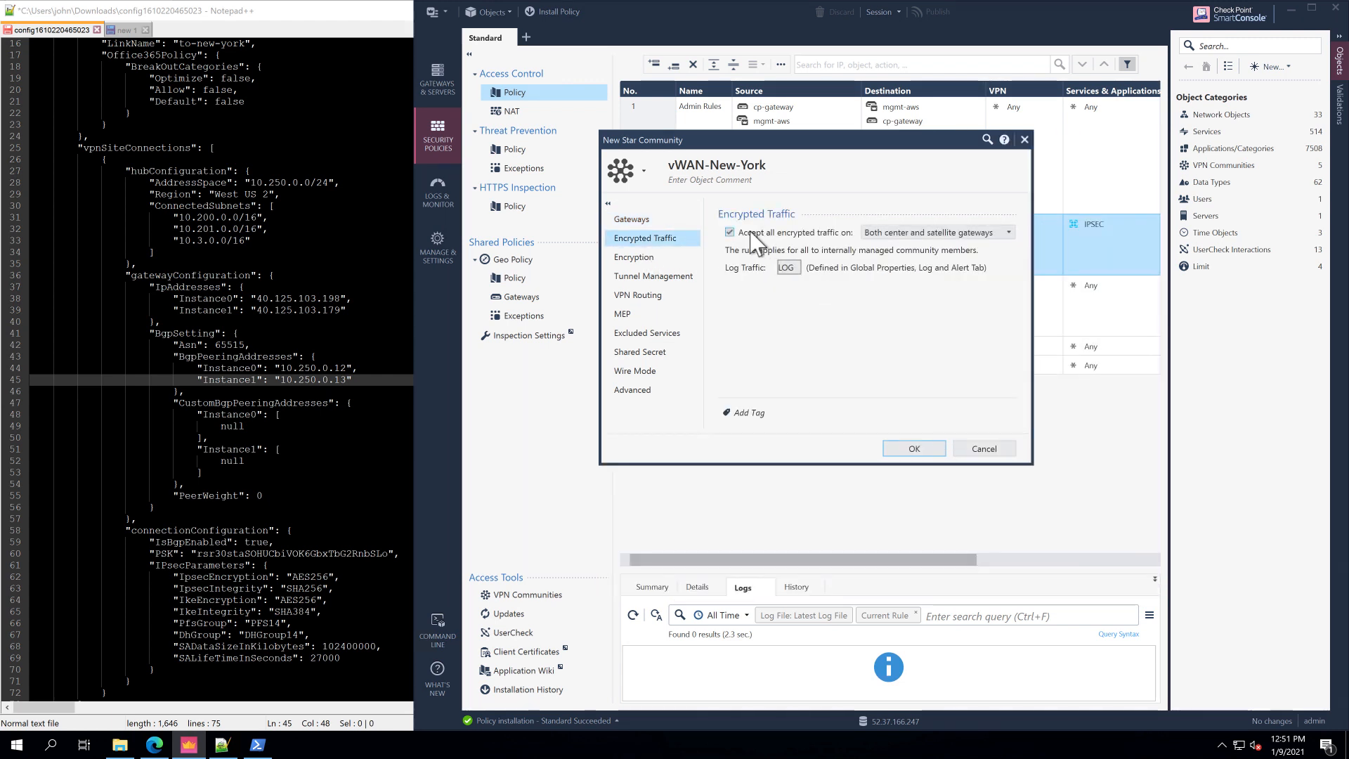
# - Set the community's encryption method to "Prefer IKEv2, support IKEv1"
pyautogui.click(634, 258)
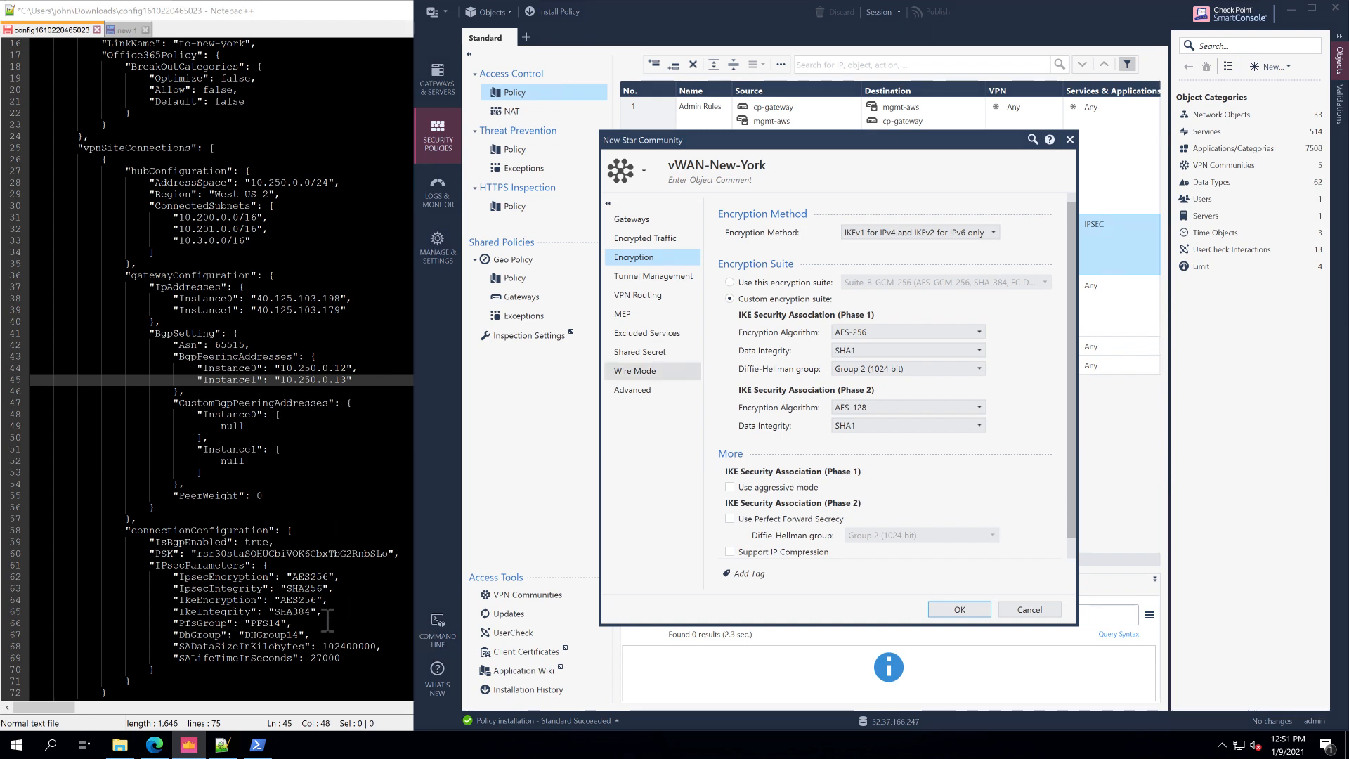
pyautogui.click(915, 231)
pyautogui.click(888, 250)
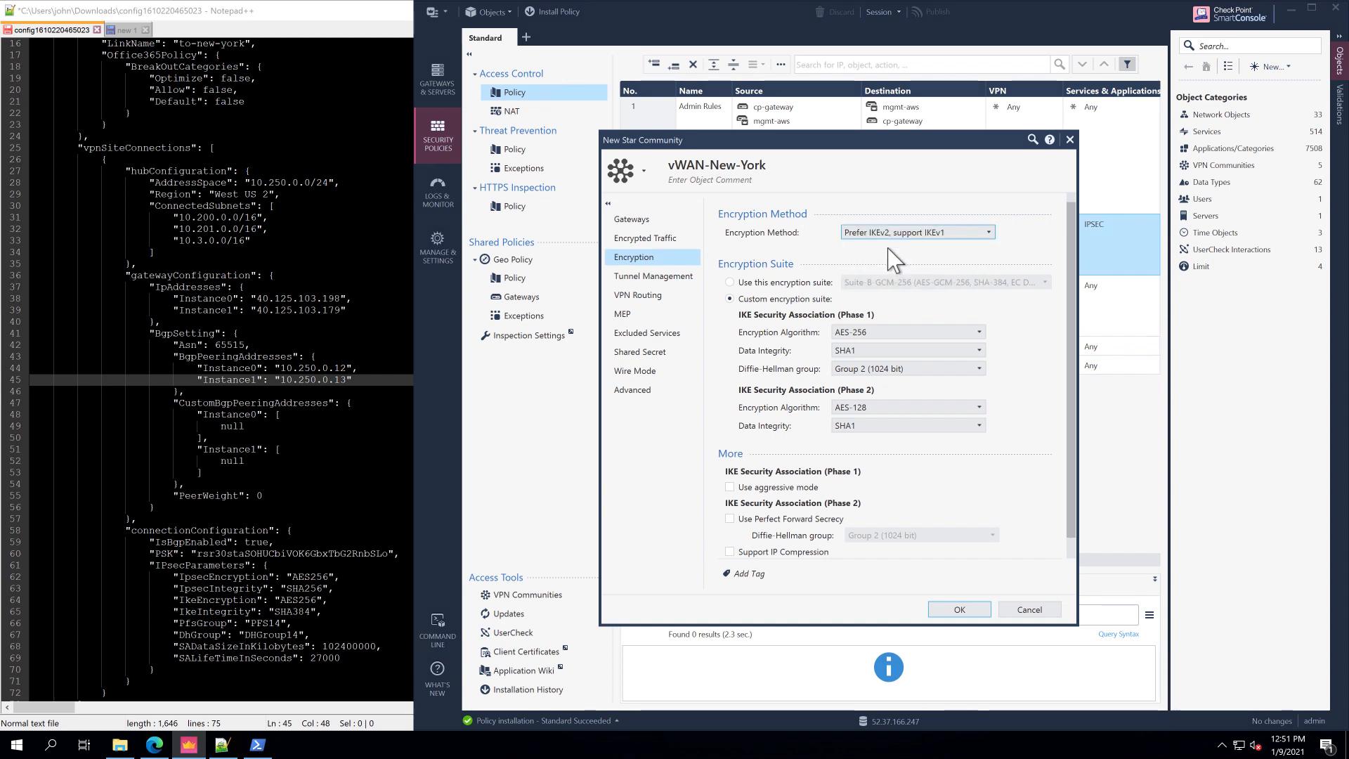
# - Configure the Phase 1 custom encryption suite with AES-256, SHA384 data integrity and Diffie-Hellman Group 14 (2048 bit)
pyautogui.click(870, 334)
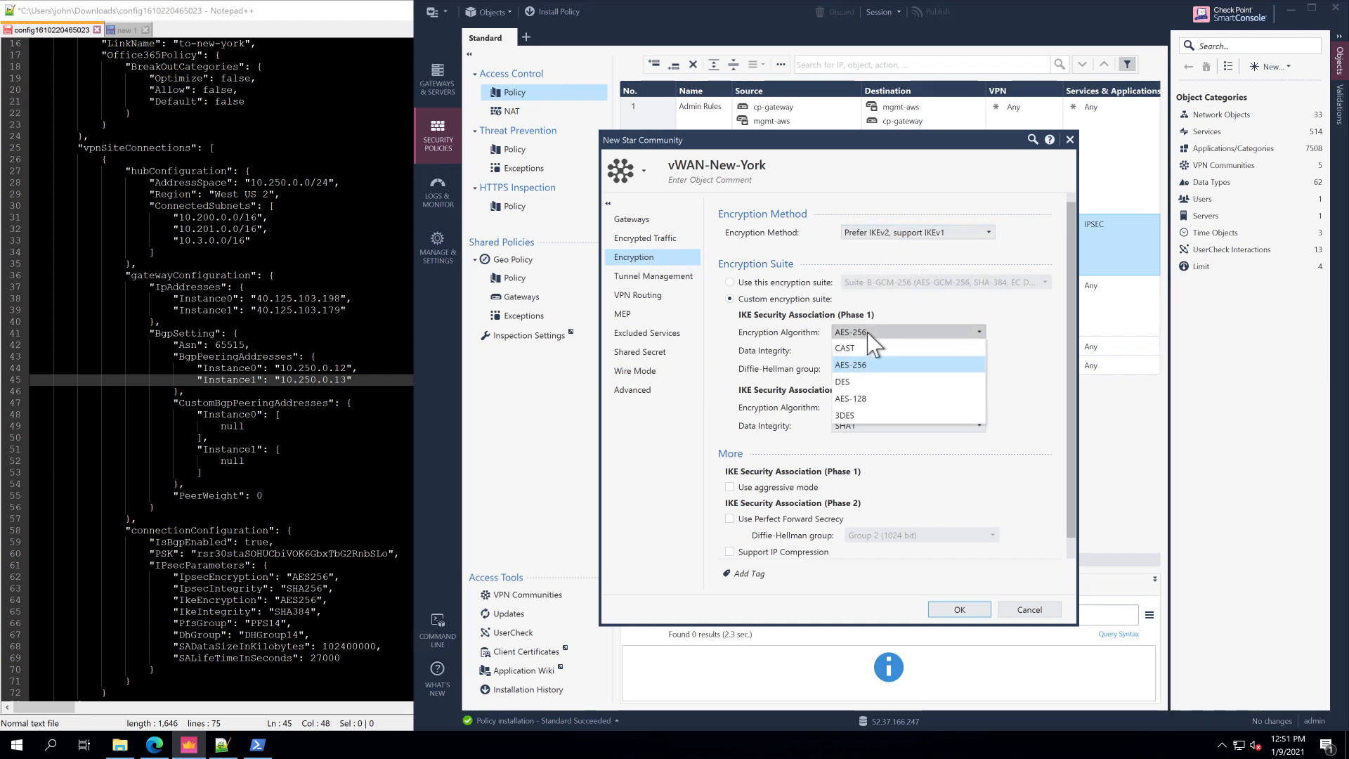
pyautogui.click(869, 334)
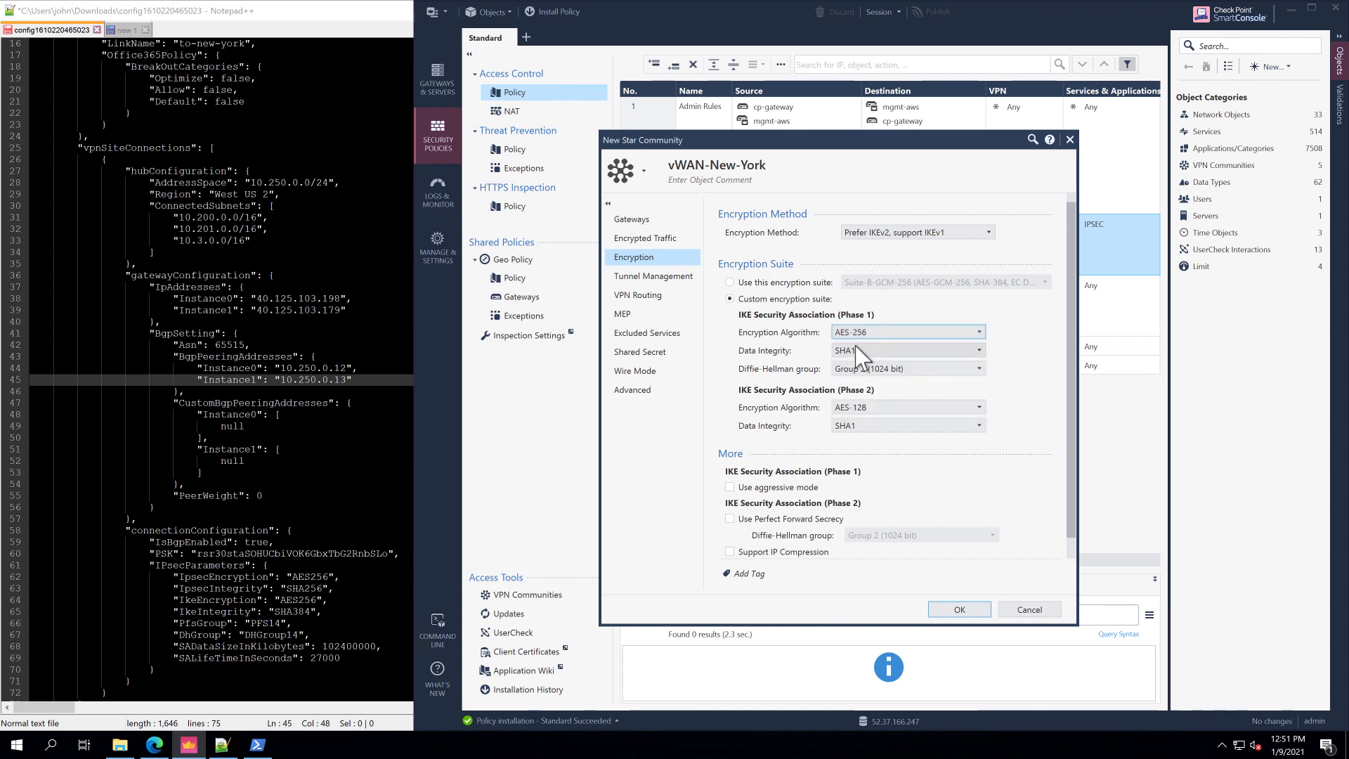
pyautogui.click(862, 351)
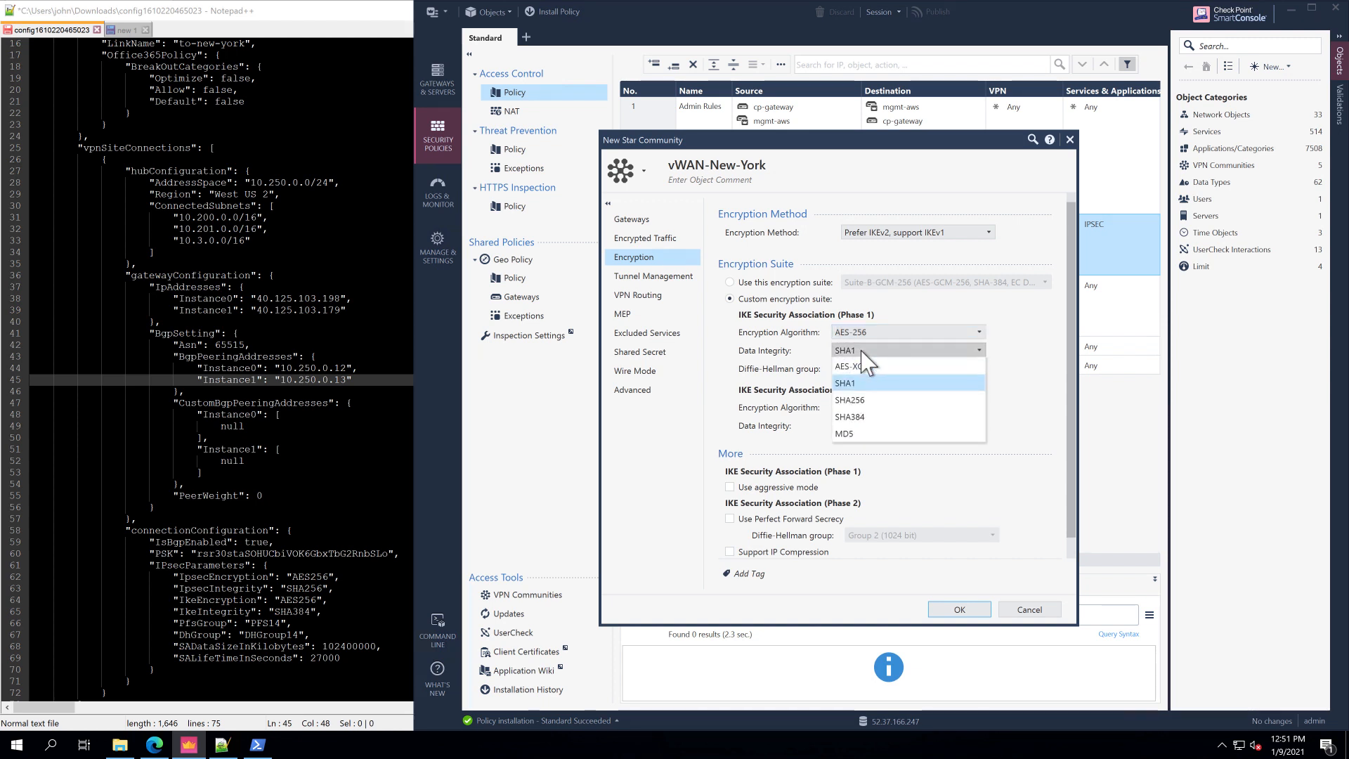
pyautogui.click(866, 416)
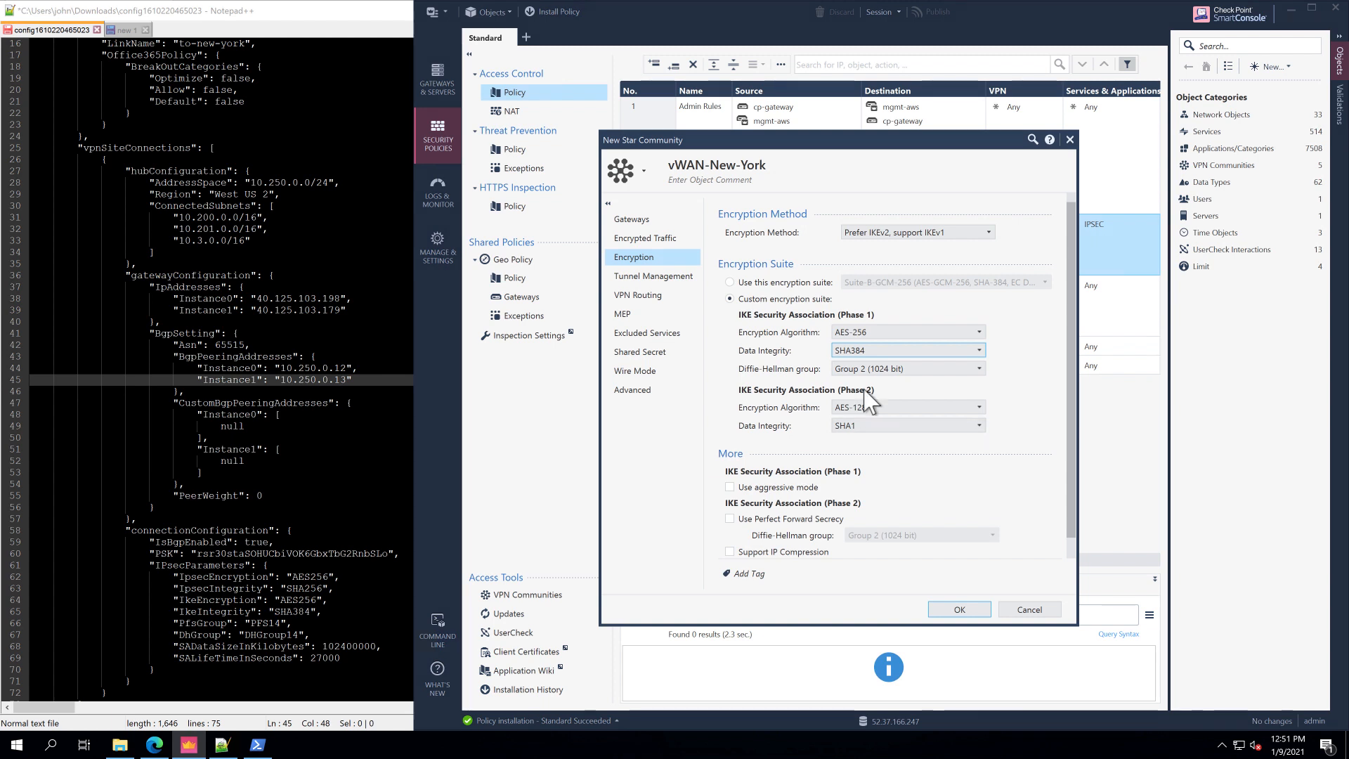
pyautogui.click(875, 368)
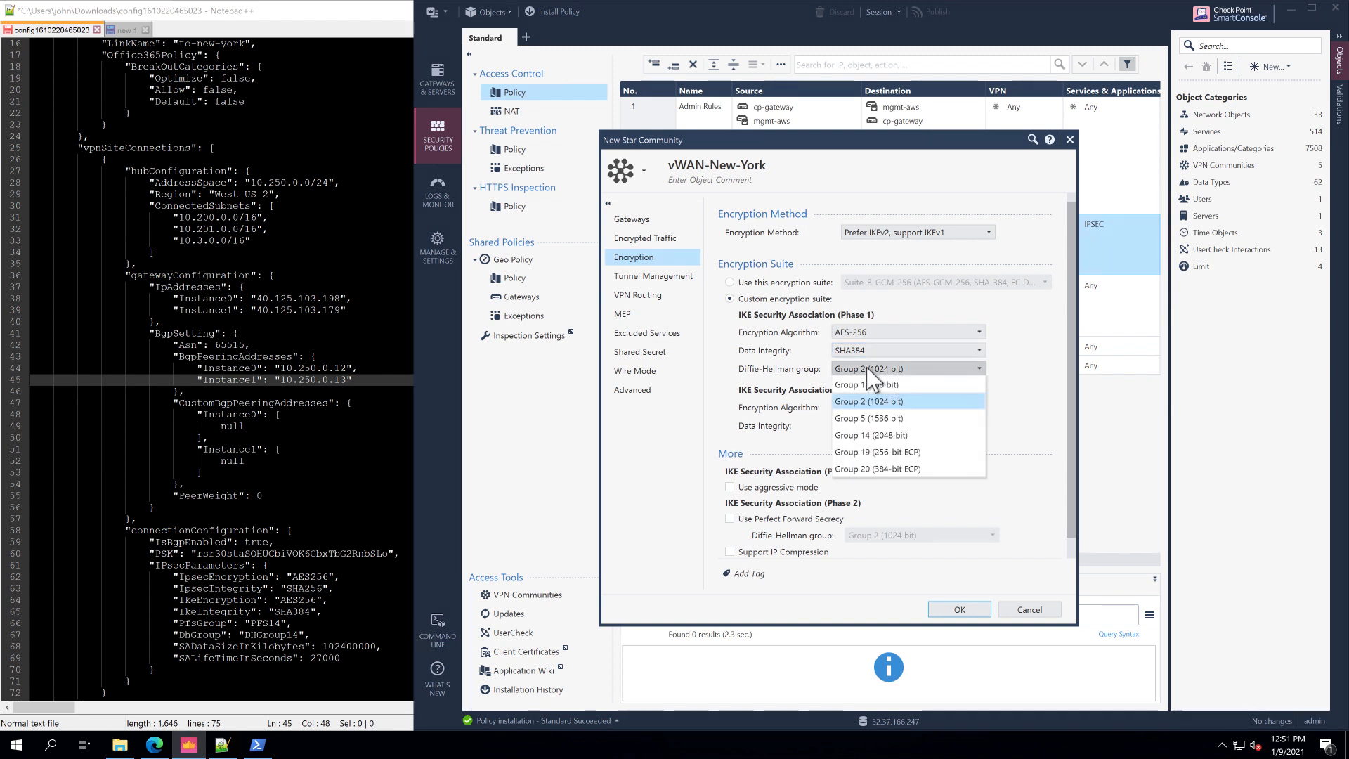
pyautogui.click(882, 436)
# - Set Phase 2 to AES-256 with SHA256 data integrity and enable Perfect Forward Secrecy using Group 14 (2048 bit)
pyautogui.click(870, 409)
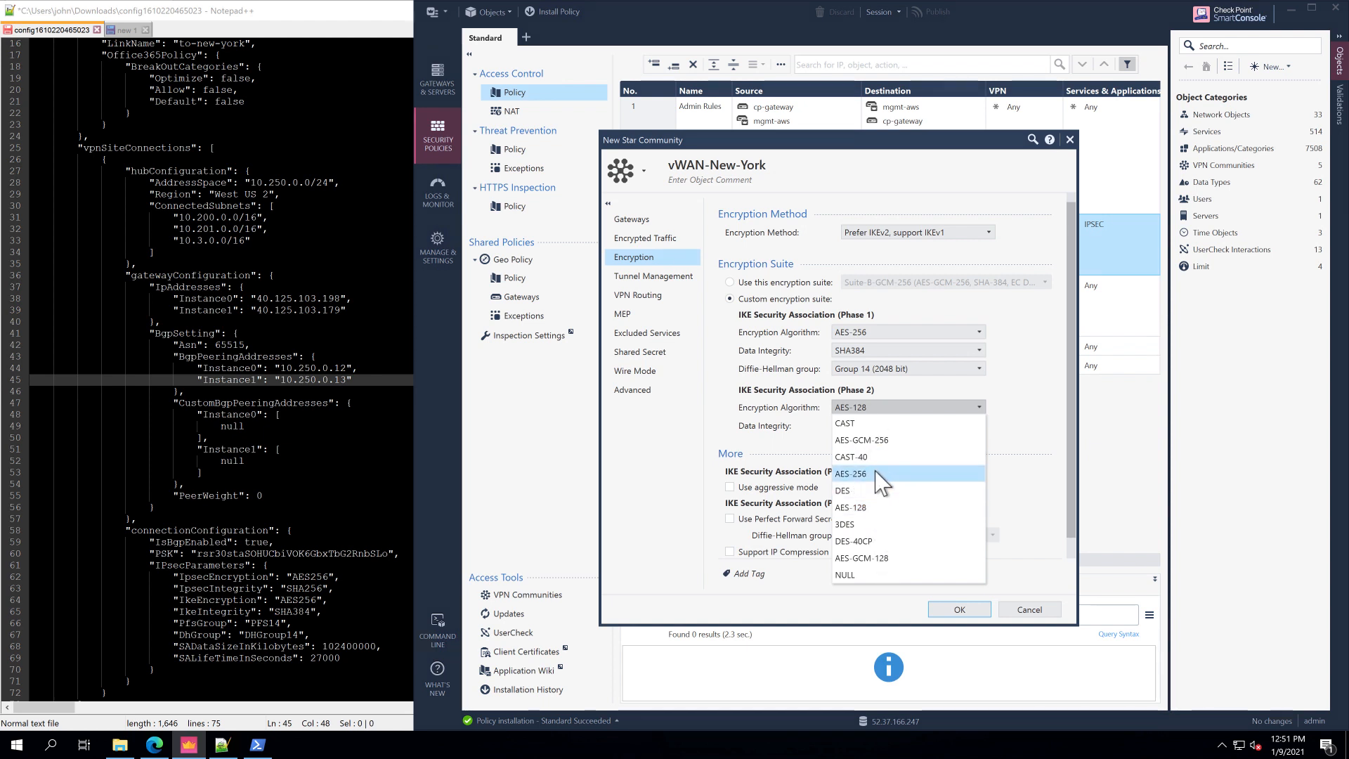
pyautogui.click(879, 473)
pyautogui.click(868, 425)
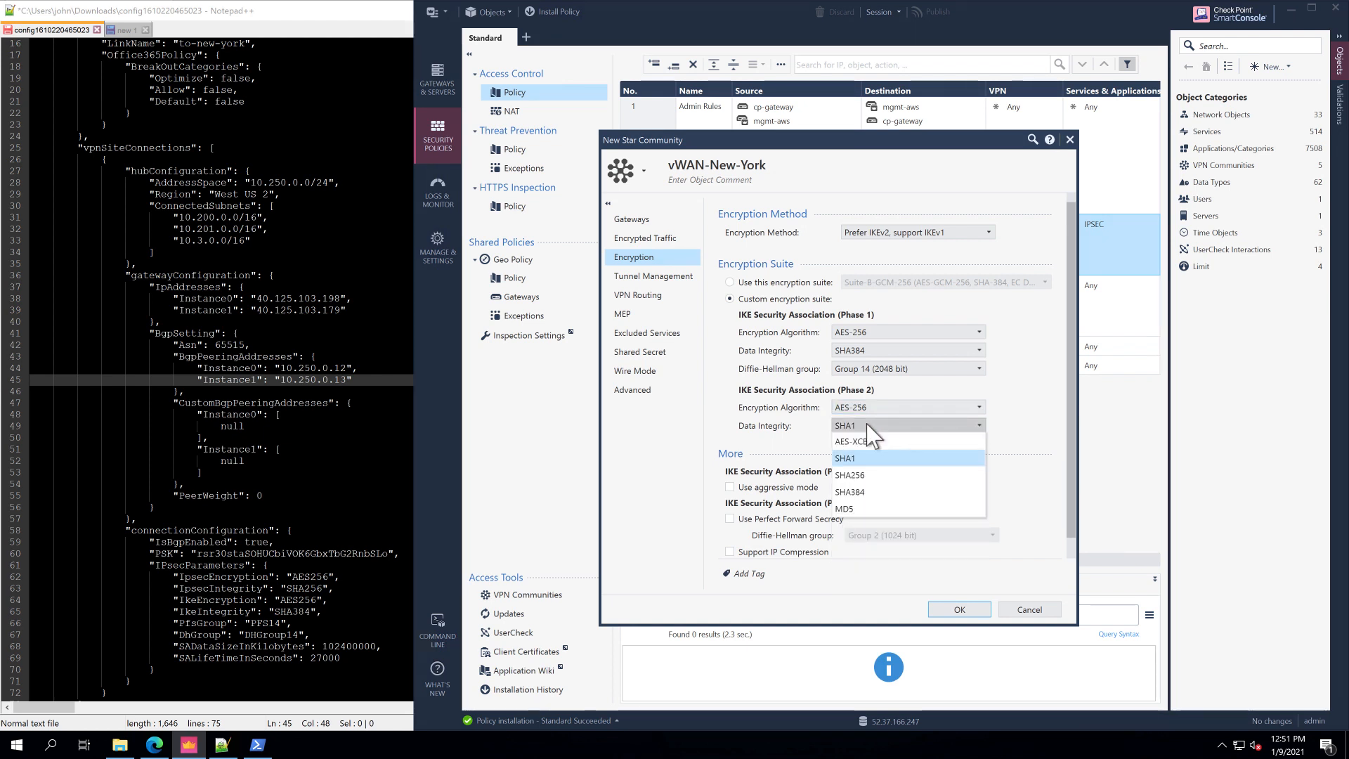
pyautogui.click(873, 477)
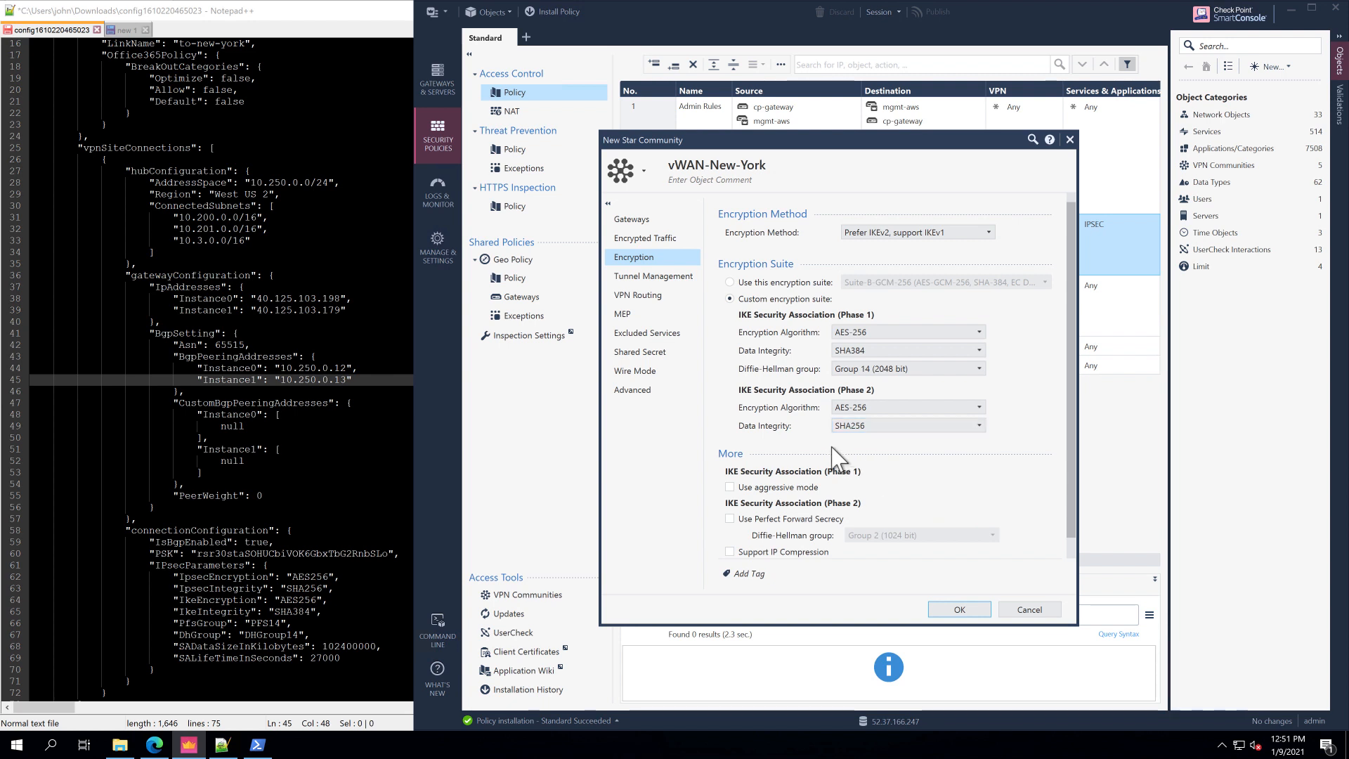
pyautogui.click(761, 520)
pyautogui.click(889, 536)
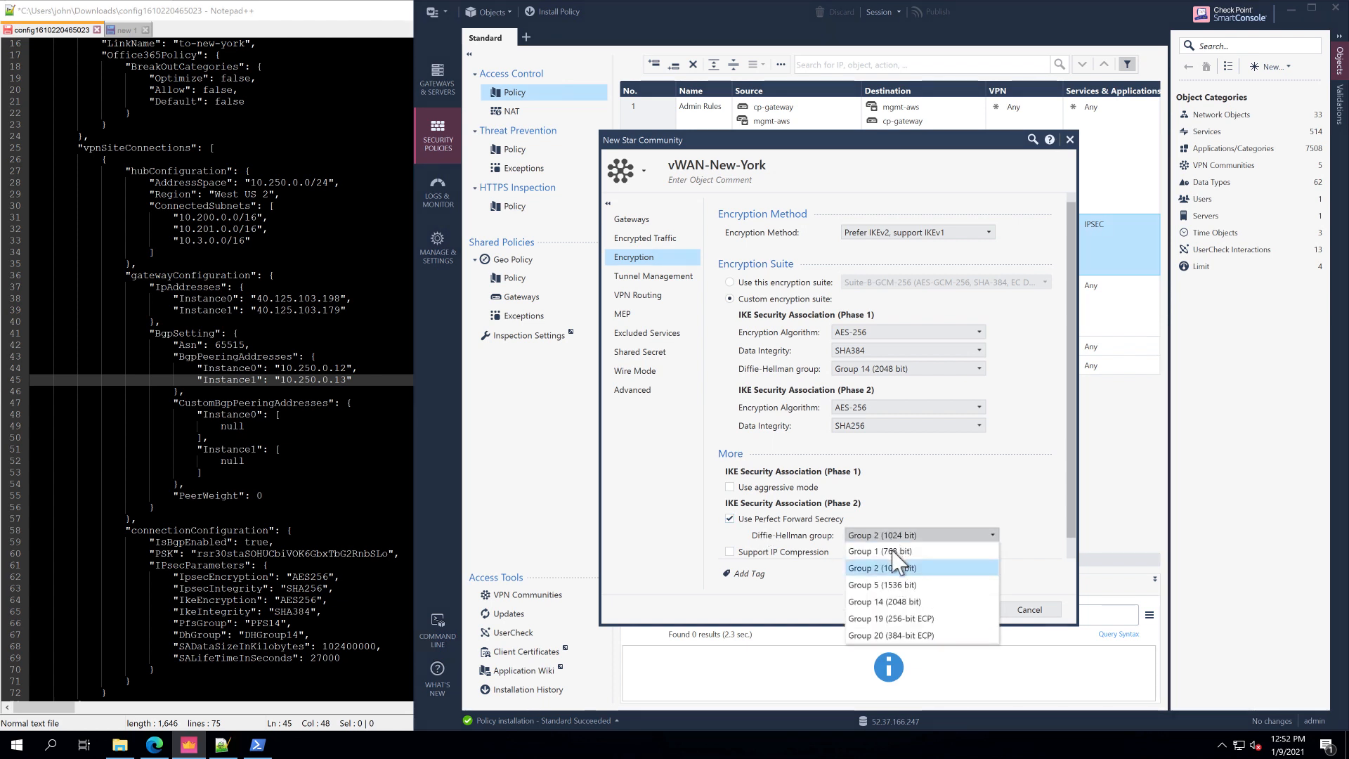
pyautogui.click(892, 604)
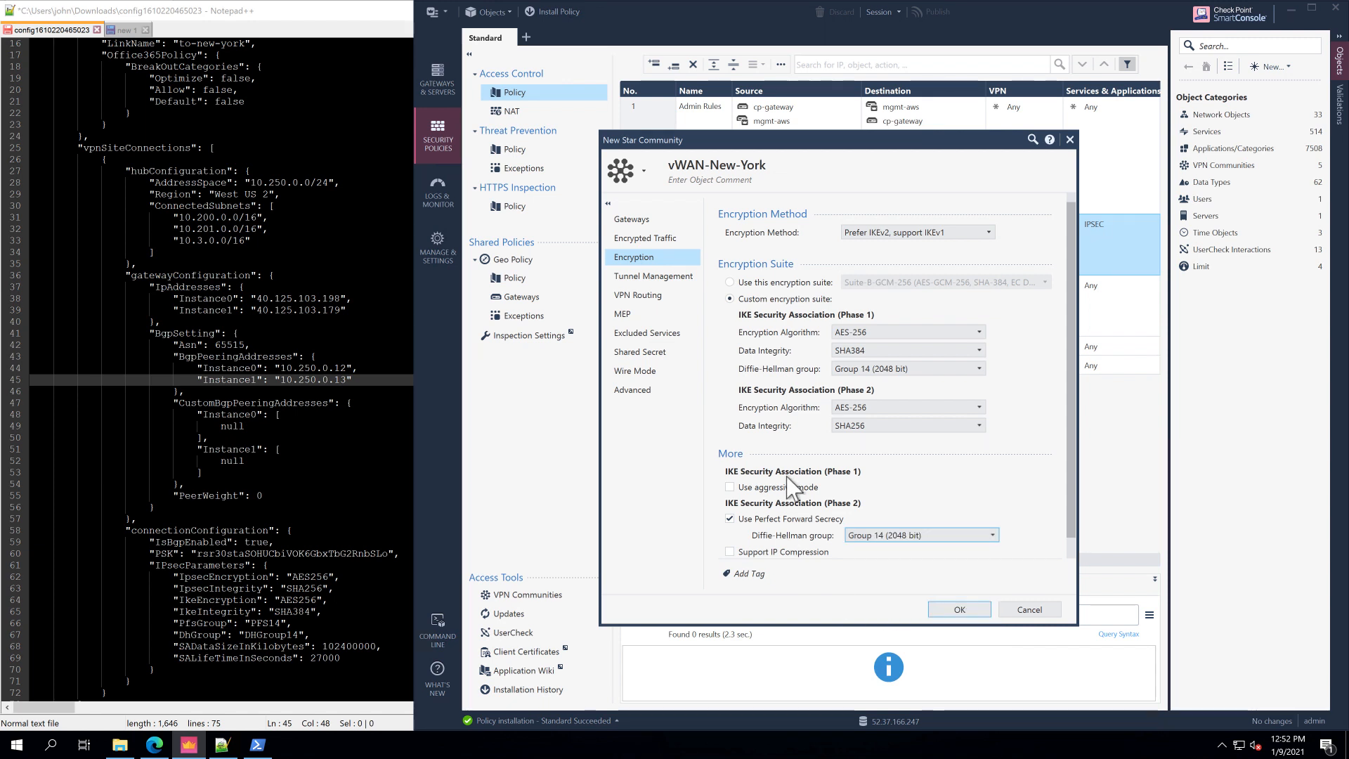
# - Review the tunnel management, VPN routing, MEP and excluded services settings, and restrict all external members to shared secret only
pyautogui.click(653, 277)
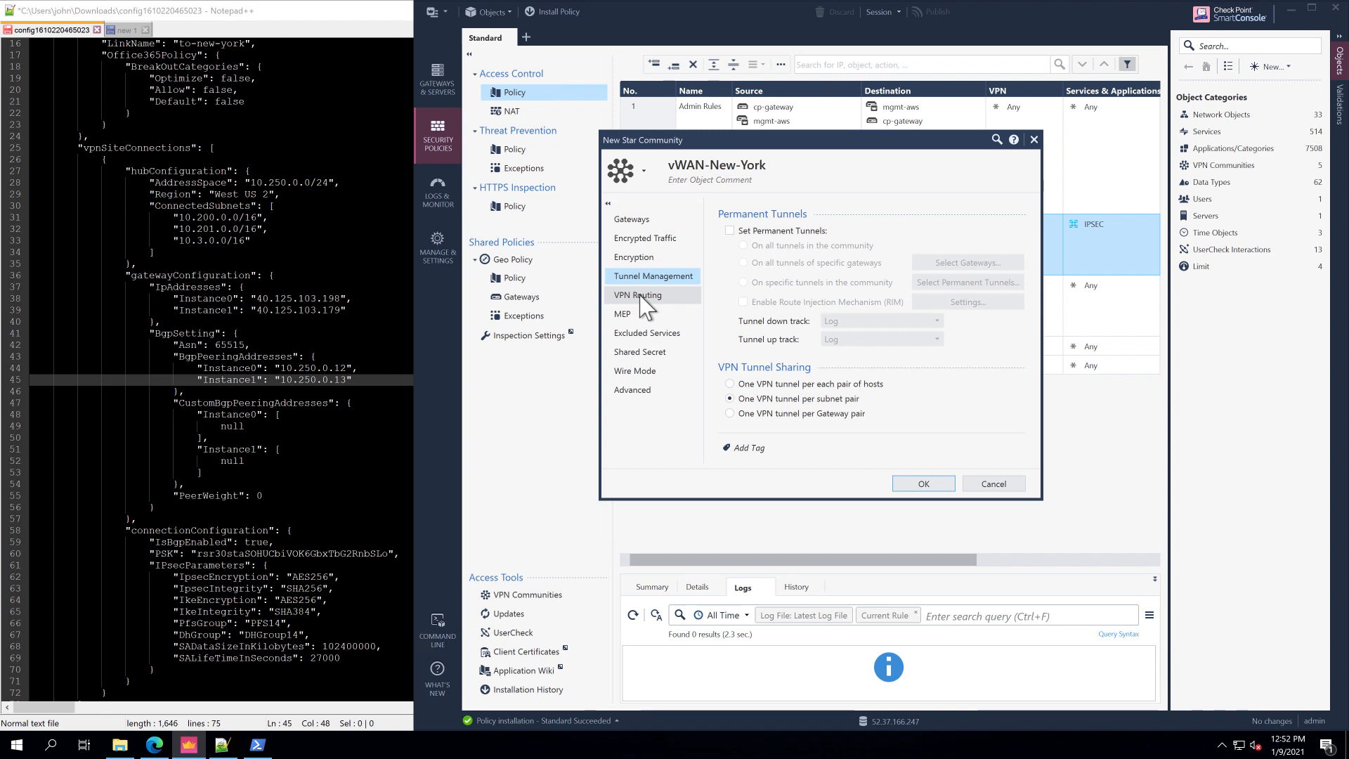
pyautogui.click(640, 295)
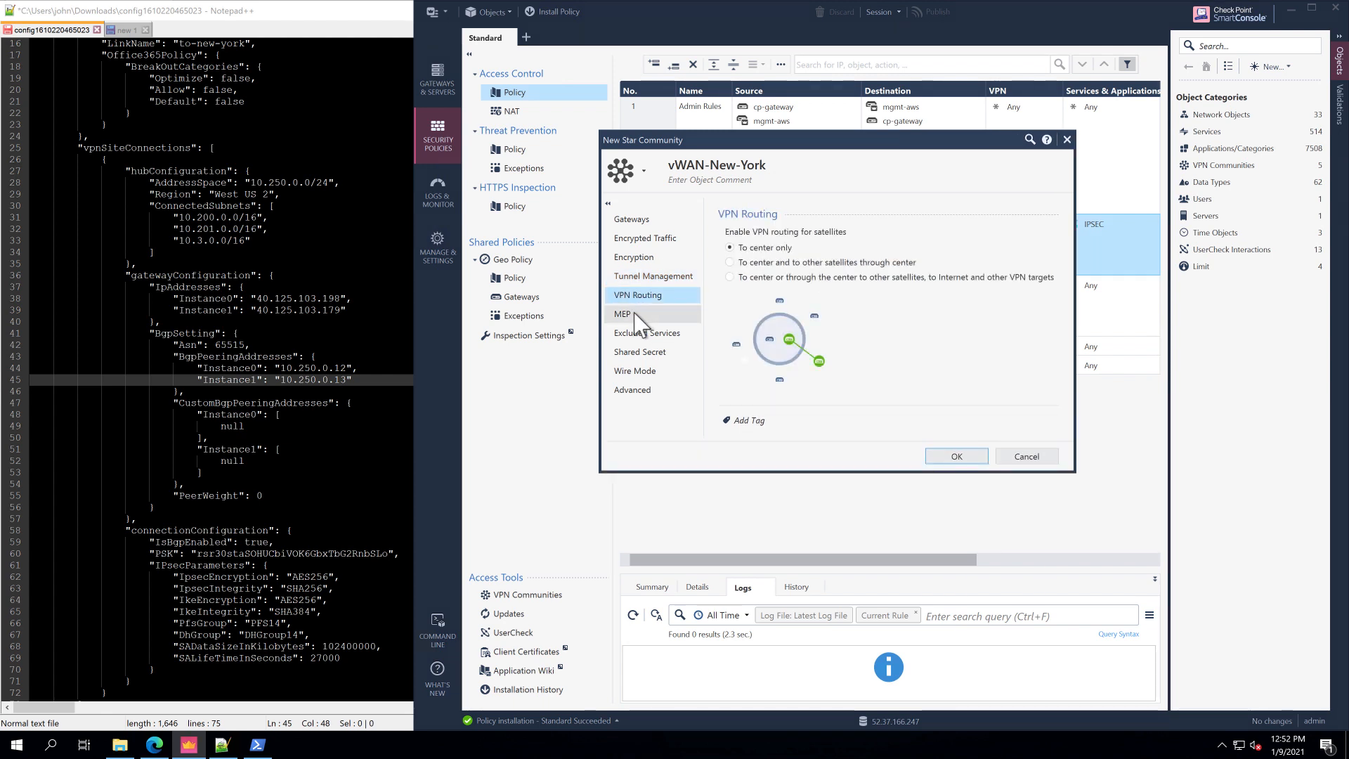
pyautogui.click(636, 314)
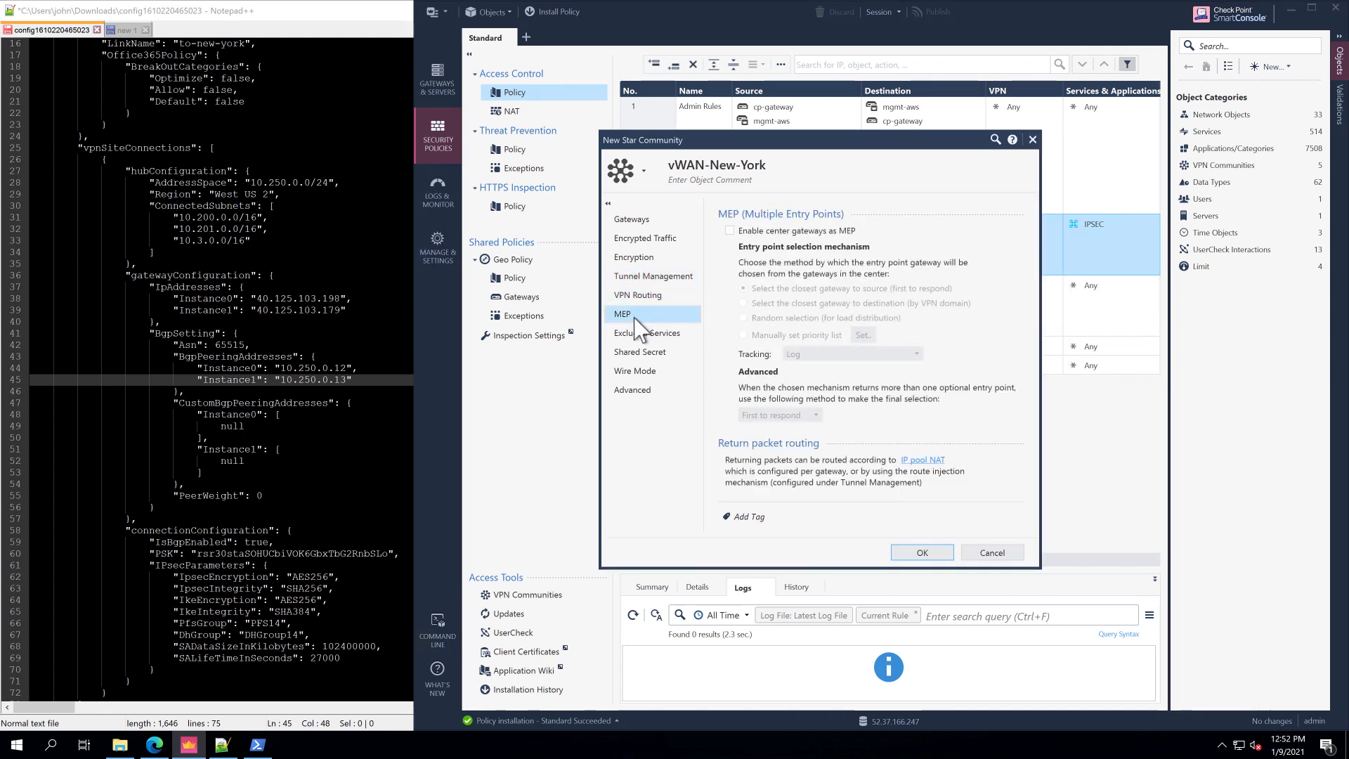
pyautogui.click(638, 334)
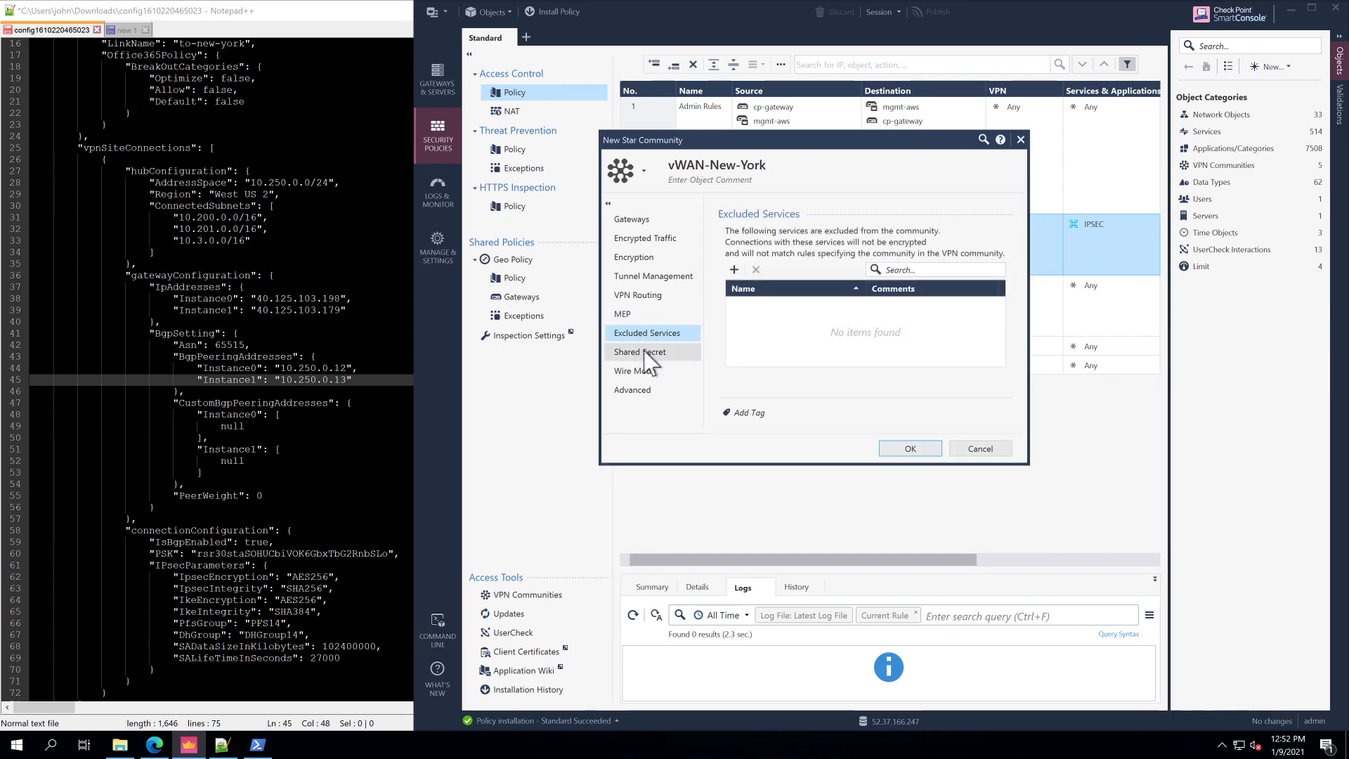
pyautogui.click(645, 353)
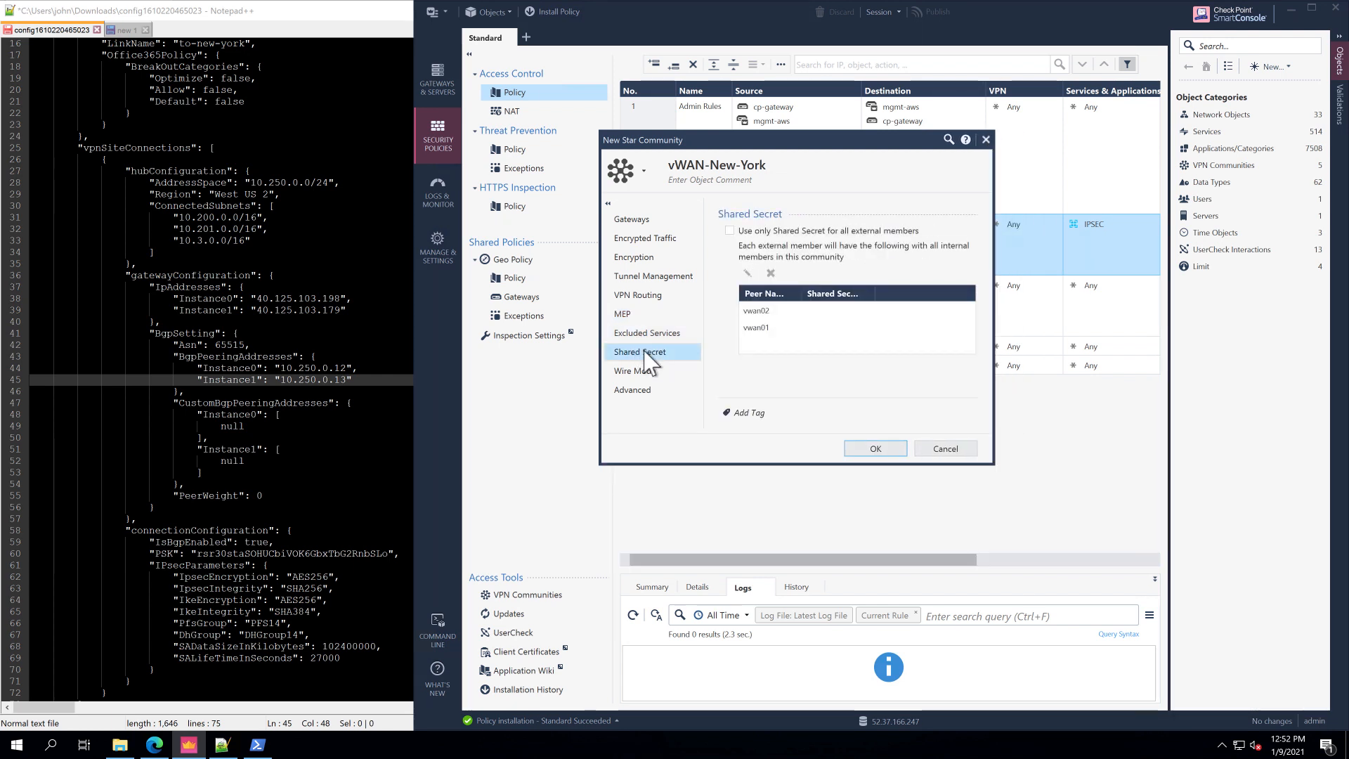
pyautogui.click(729, 231)
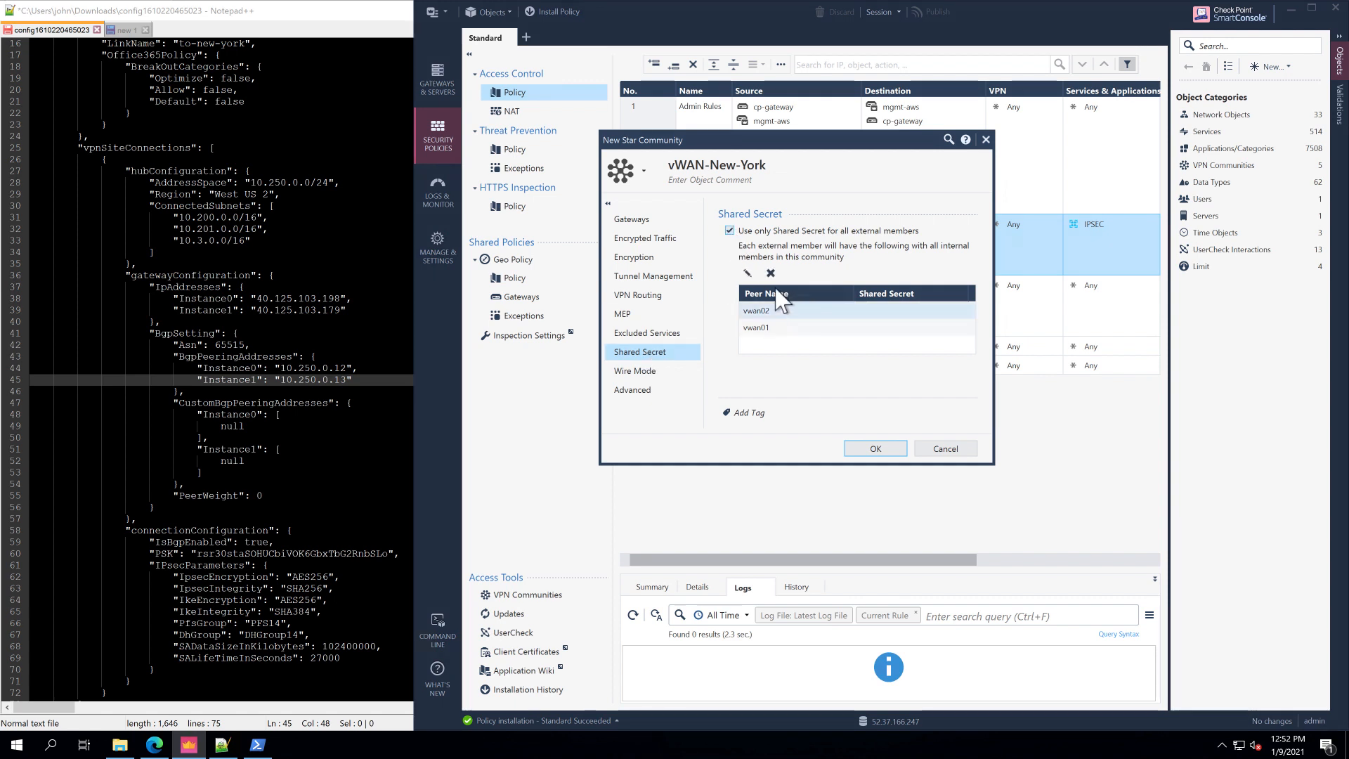
# - Copy the pre-shared key from the configuration file in Notepad++ and paste it as the shared secret for vwan02
pyautogui.click(747, 274)
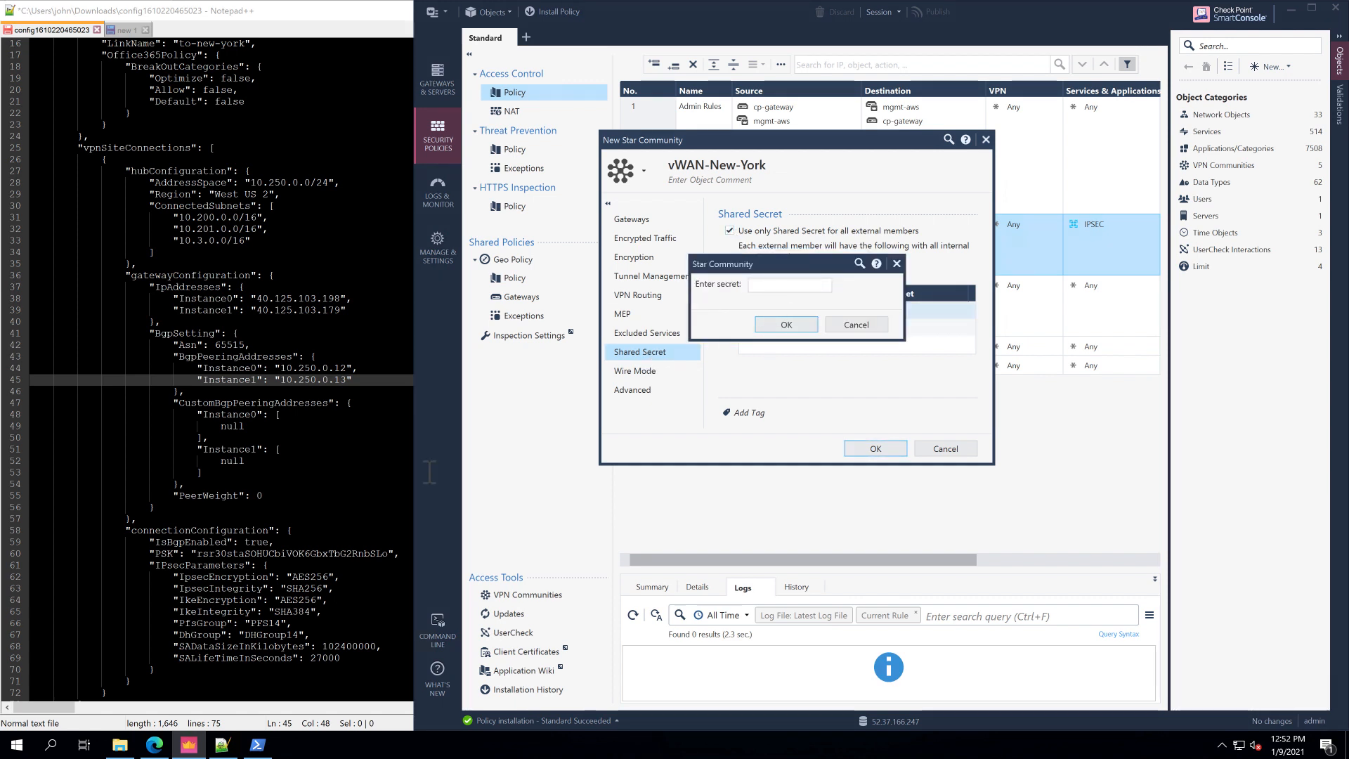
pyautogui.click(290, 550)
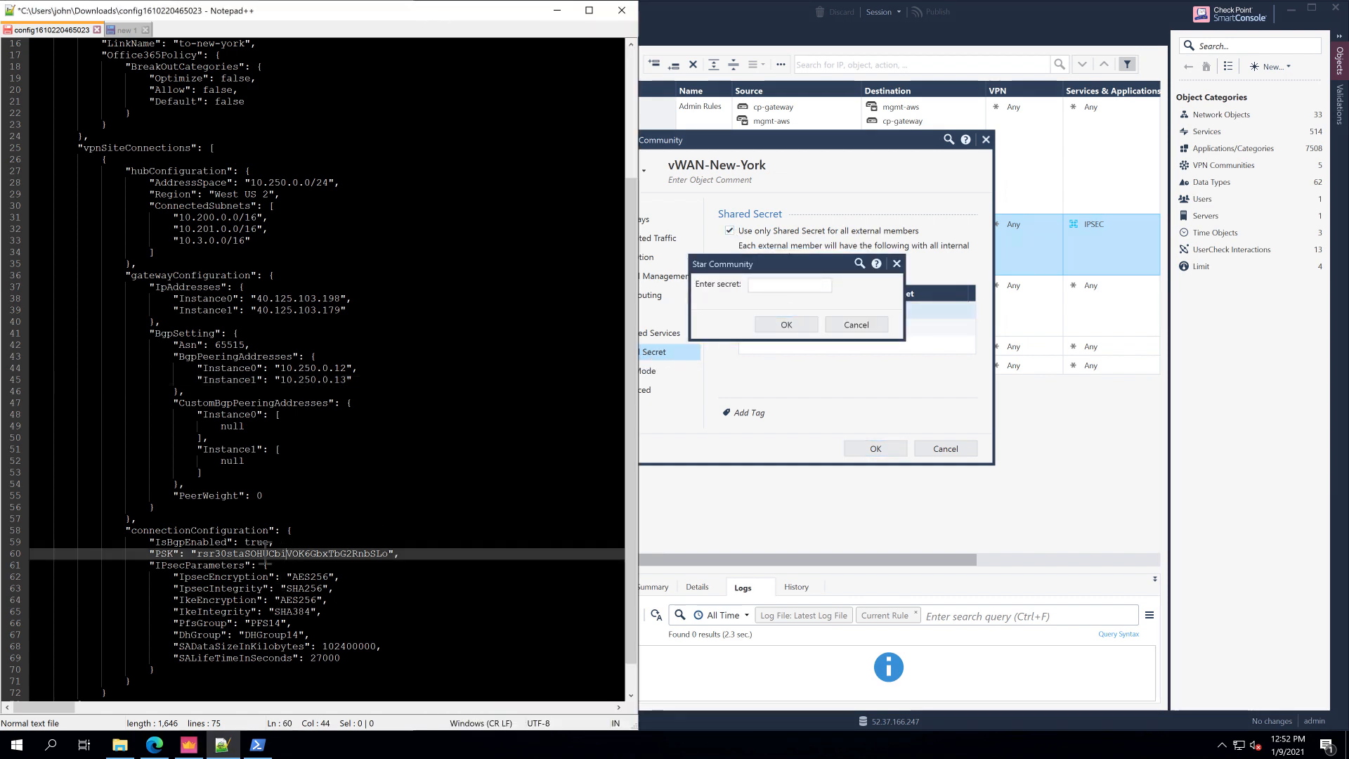
pyautogui.click(228, 553)
pyautogui.doubleClick(229, 553)
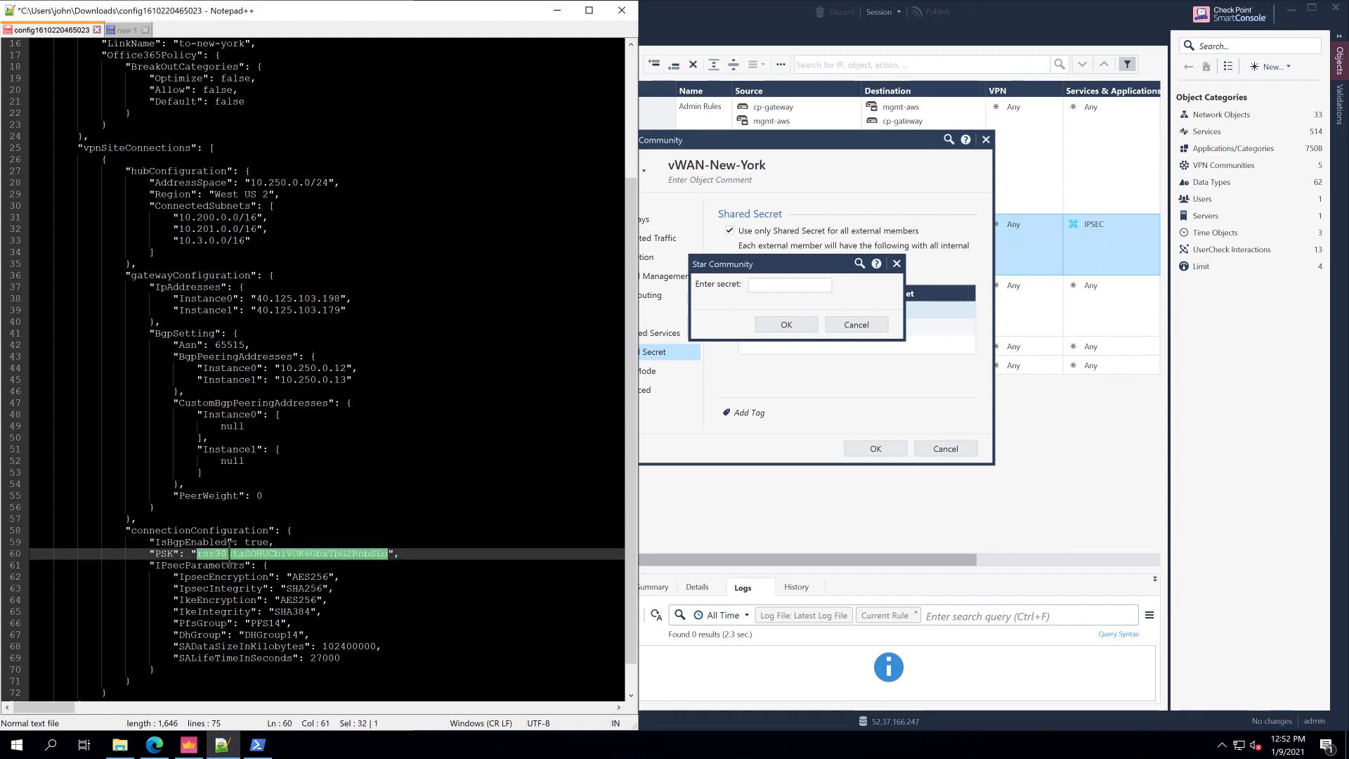
pyautogui.click(772, 291)
pyautogui.hotkey('ctrl', 'v')
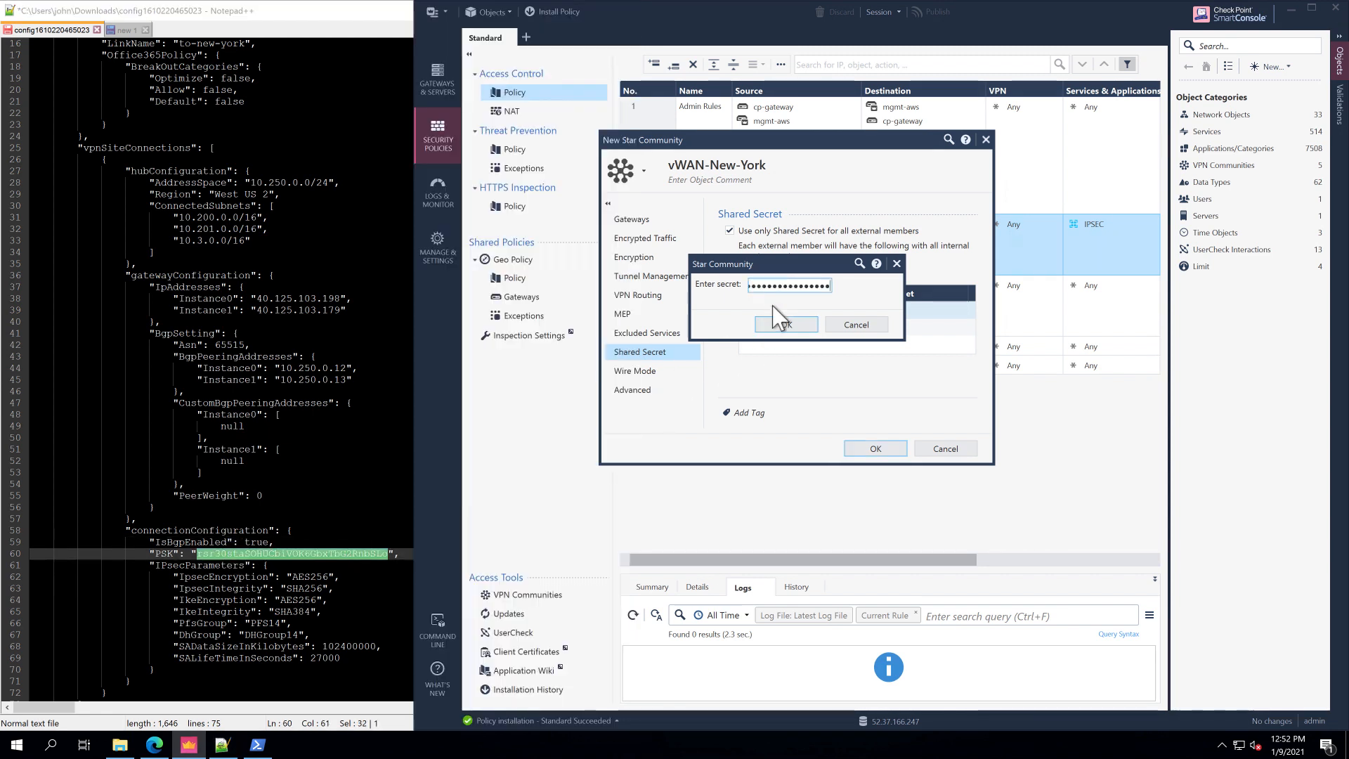
pyautogui.click(786, 325)
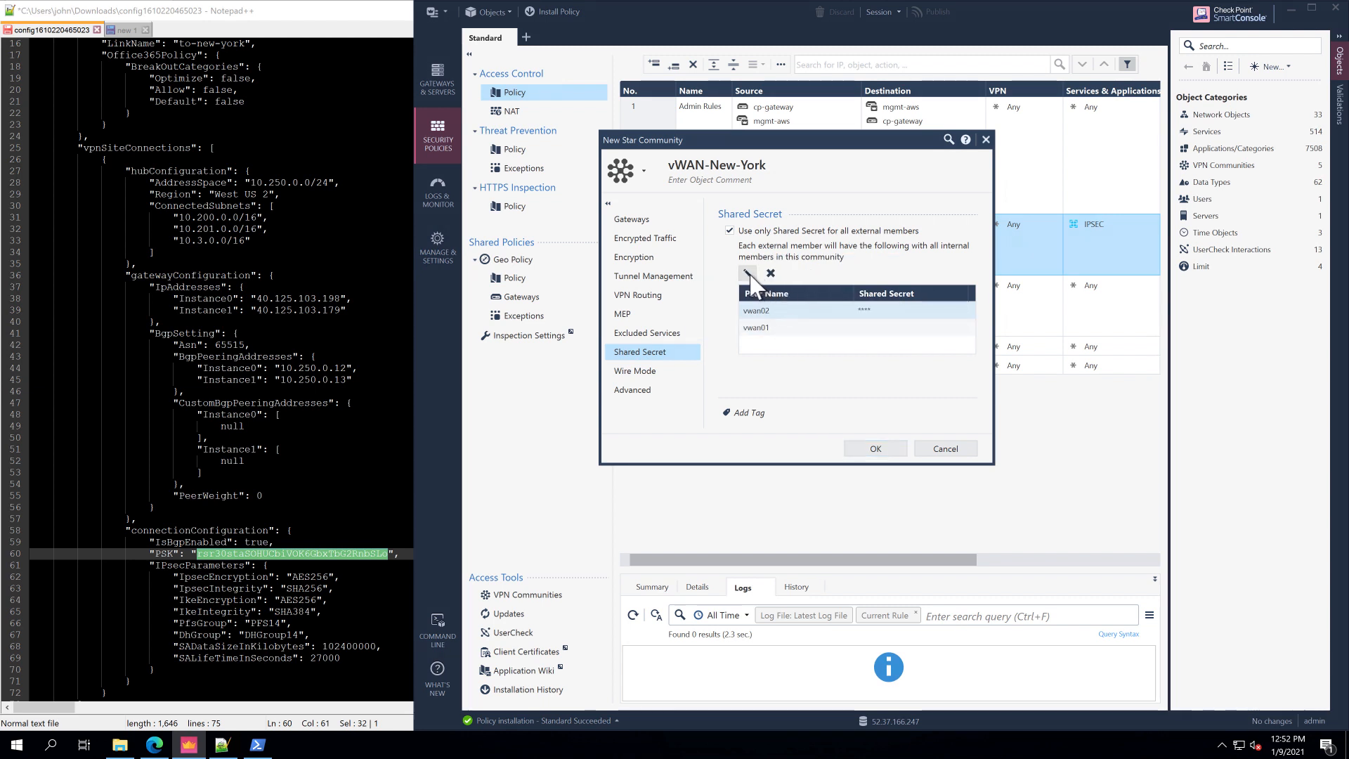
# - Enter the same pre-shared key as the shared secret for the vwan01 peer
pyautogui.click(774, 329)
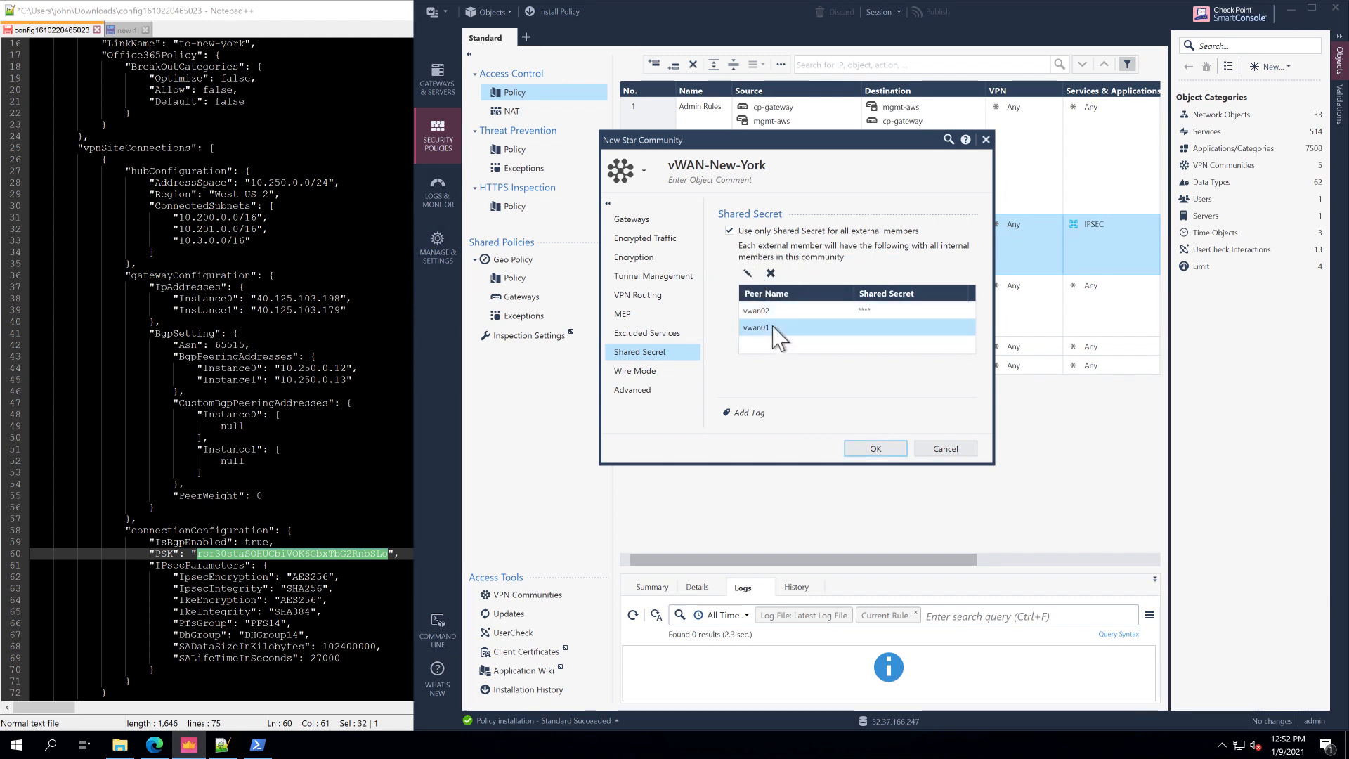
pyautogui.click(748, 274)
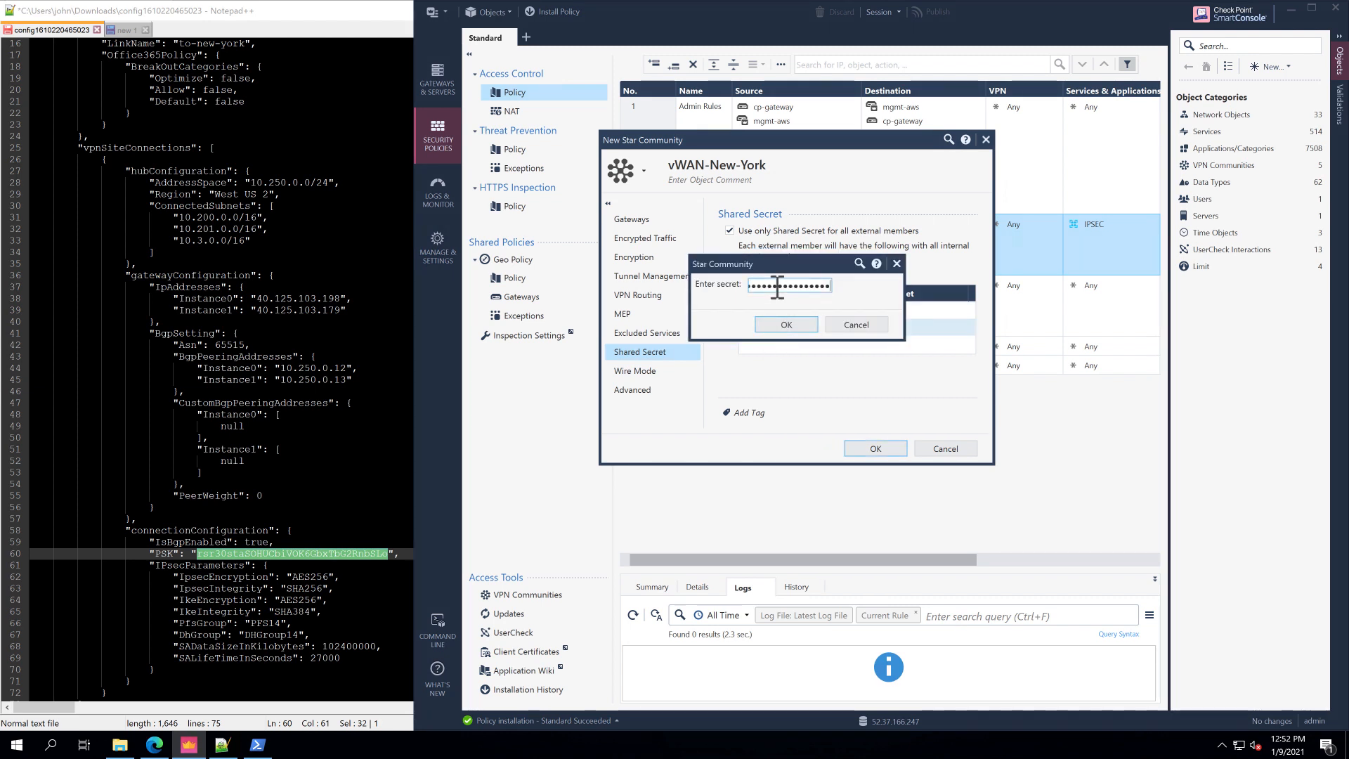
pyautogui.click(786, 325)
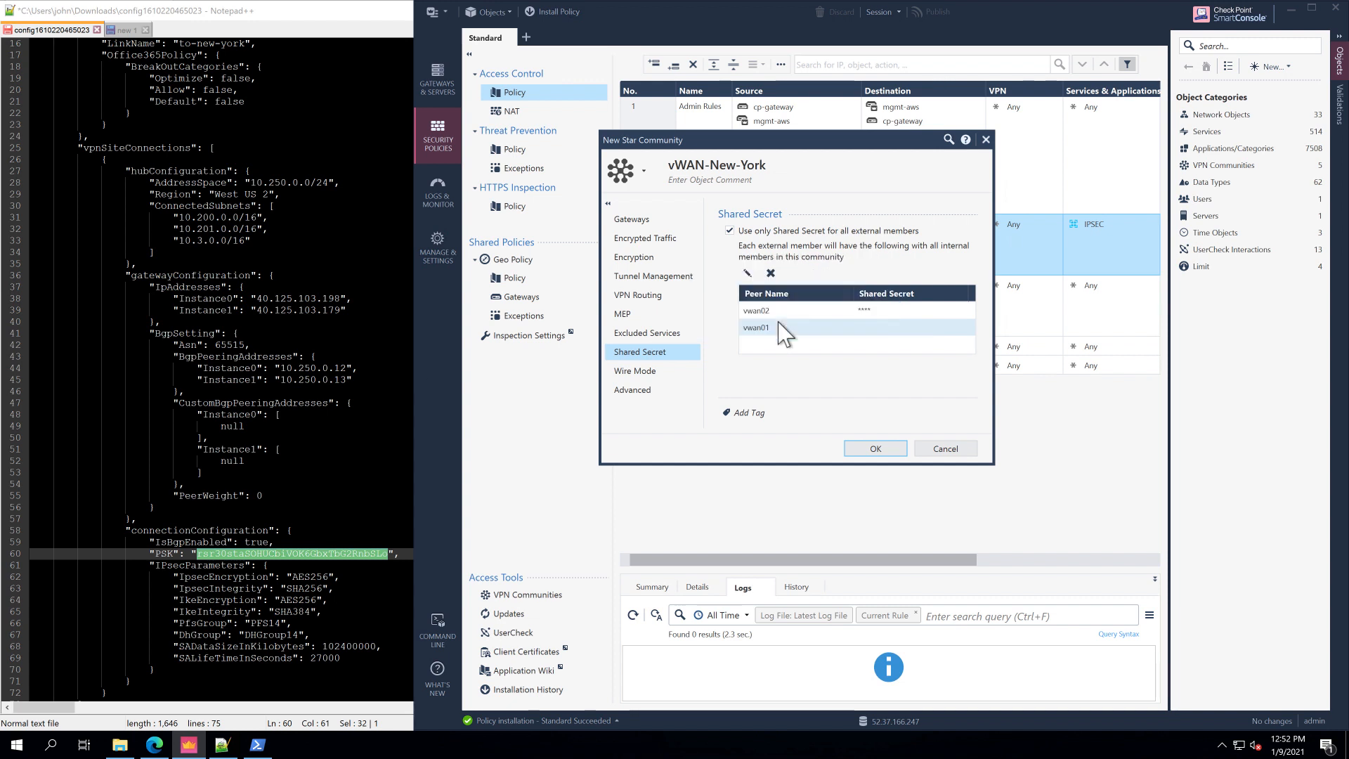
# - Check the wire mode and advanced settings, and save the vWAN-New-York star community
pyautogui.click(647, 372)
pyautogui.click(641, 391)
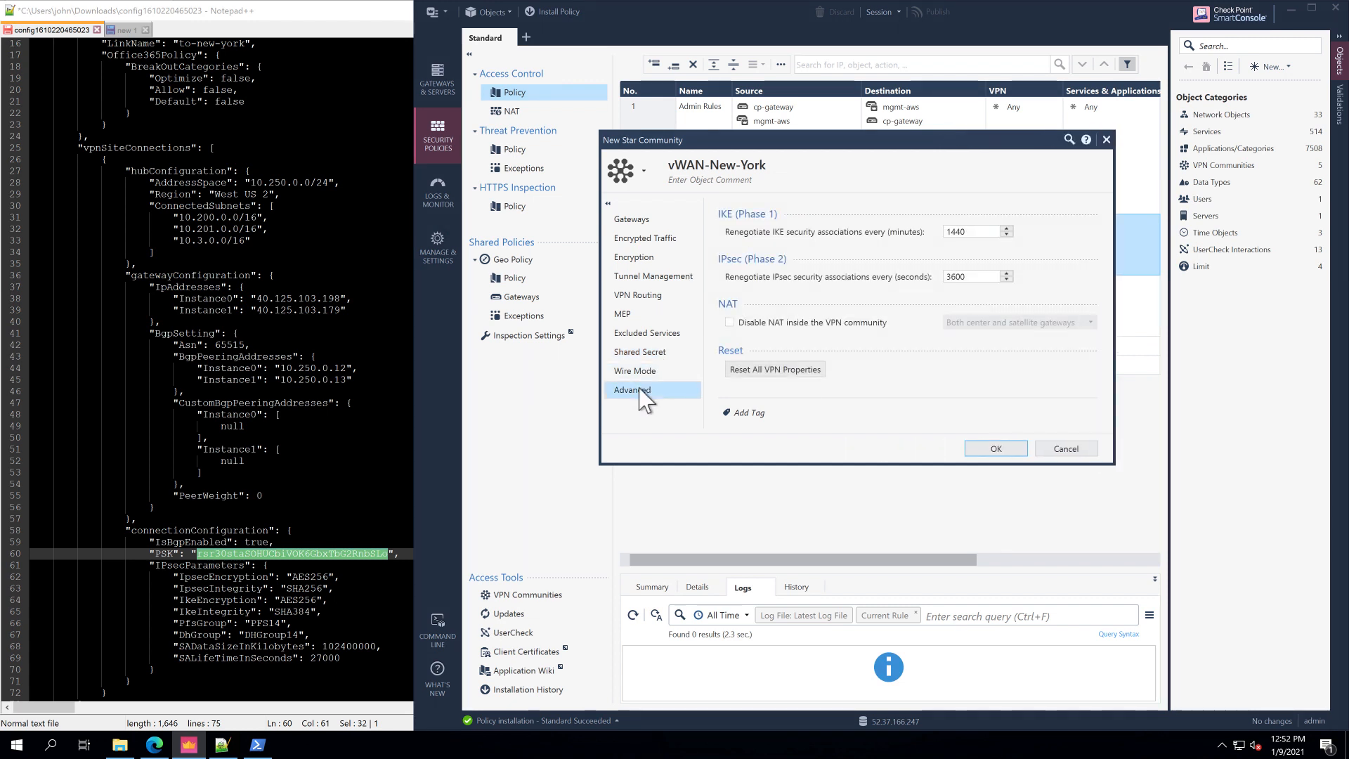
pyautogui.click(990, 449)
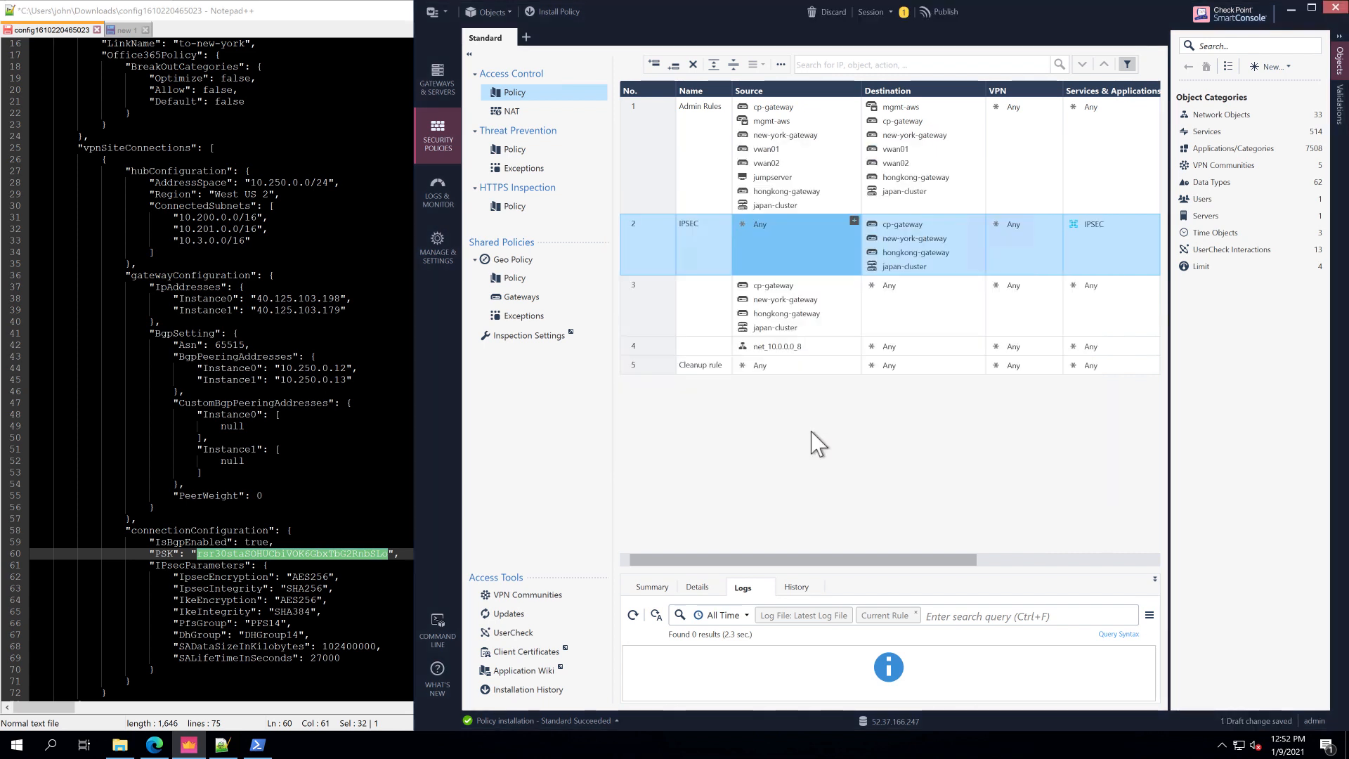
# - Publish the session changes and install the Standard access control policy on new-york-gateway only, leaving out the other gateways
pyautogui.click(559, 11)
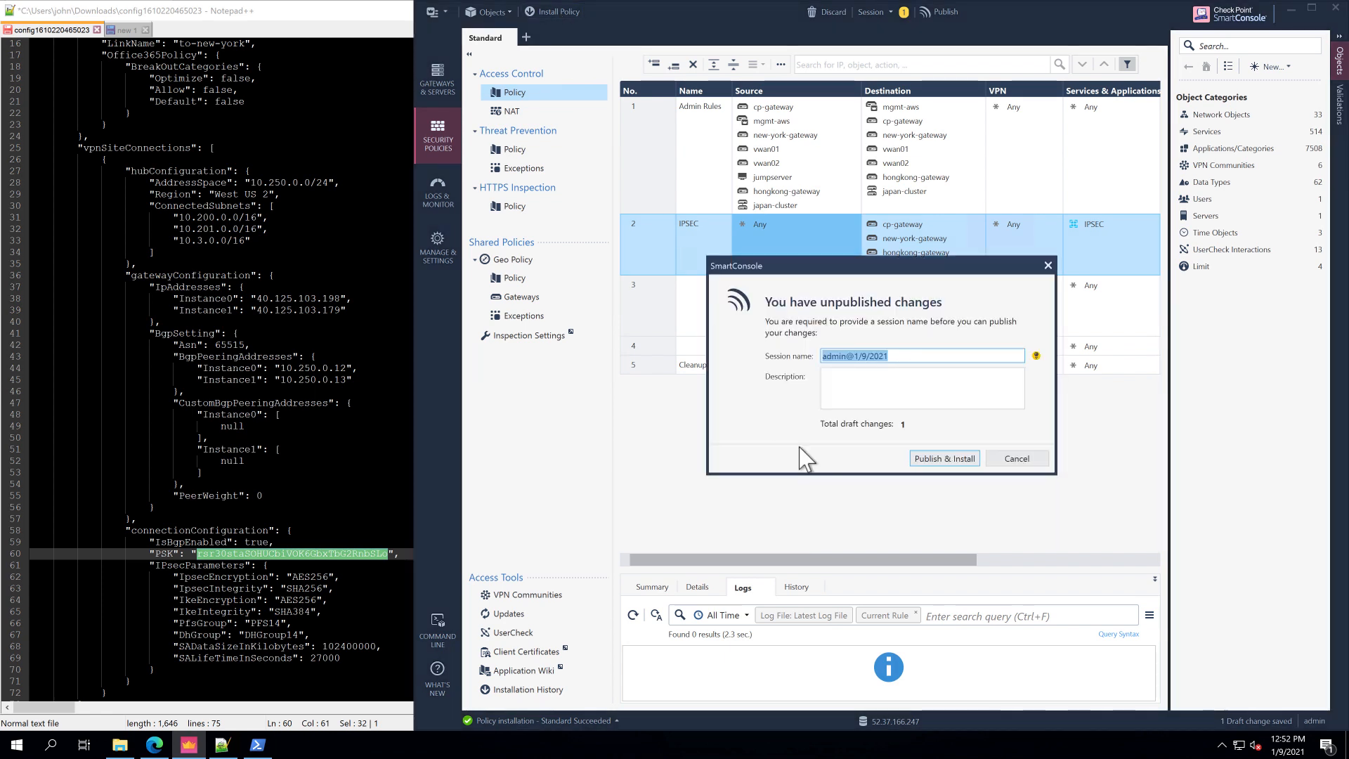
pyautogui.click(946, 458)
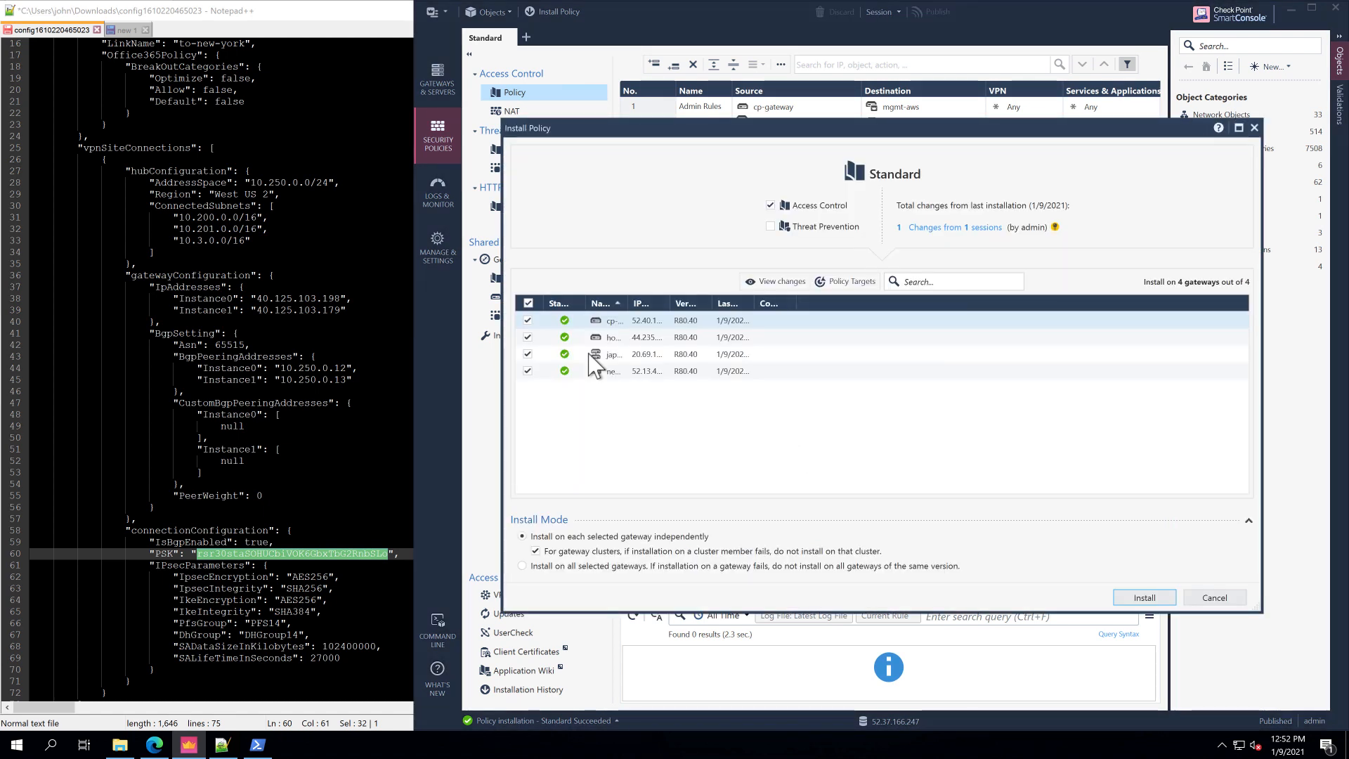
pyautogui.click(528, 302)
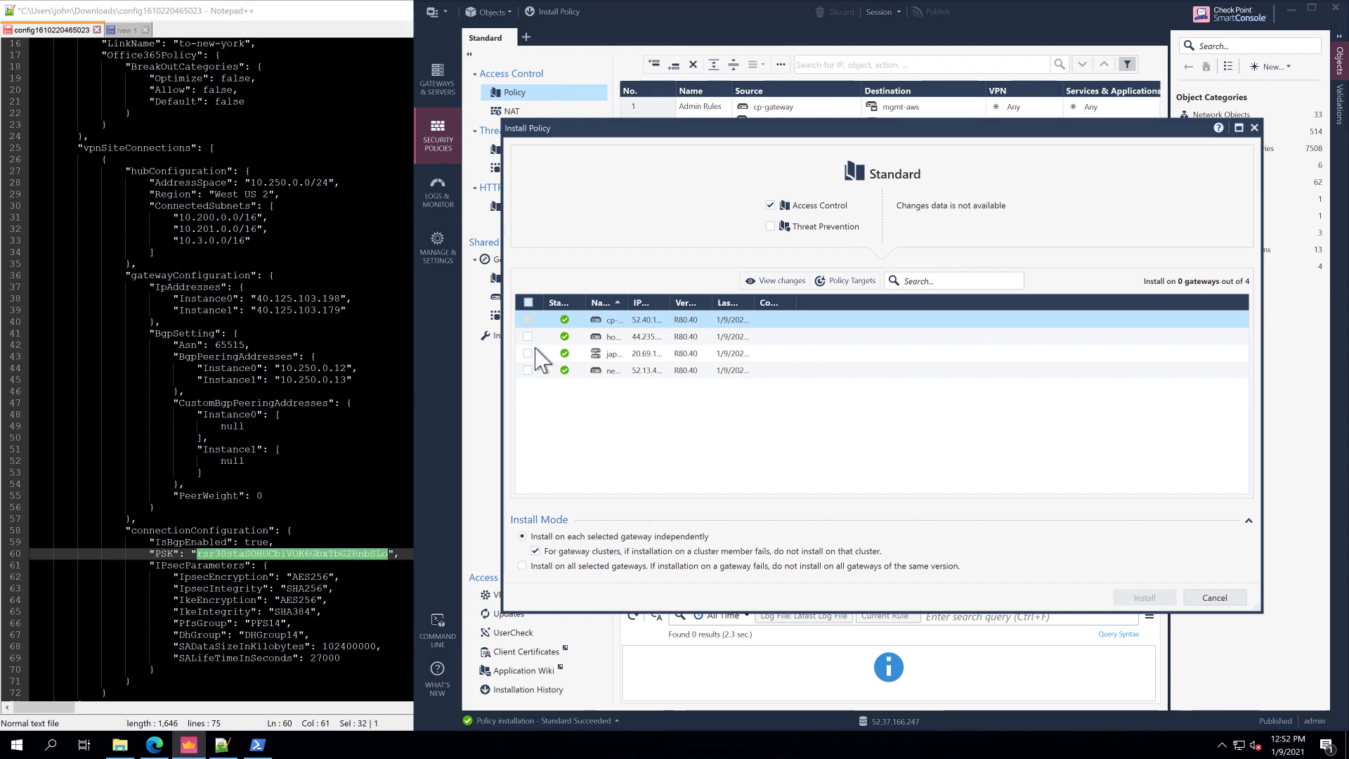
pyautogui.moveTo(627, 303); pyautogui.dragTo(659, 302)
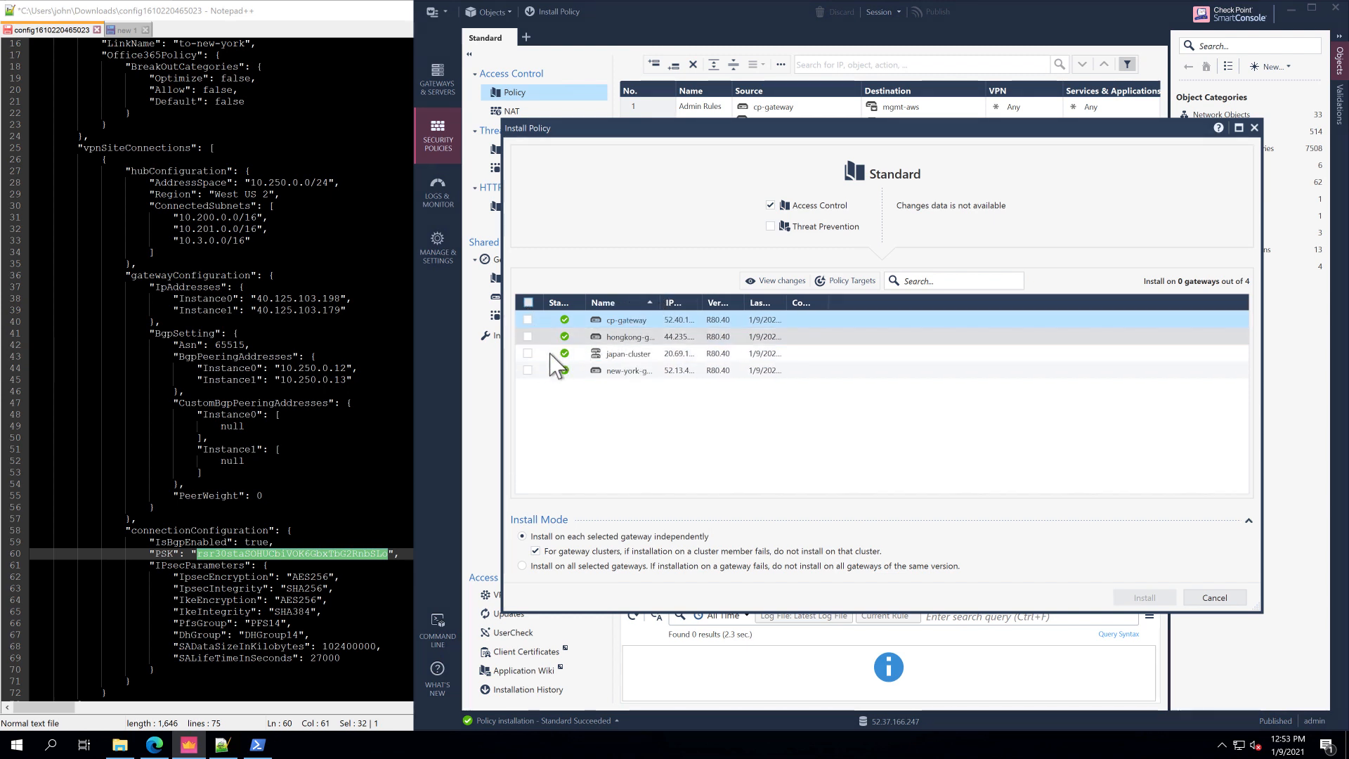
pyautogui.click(528, 371)
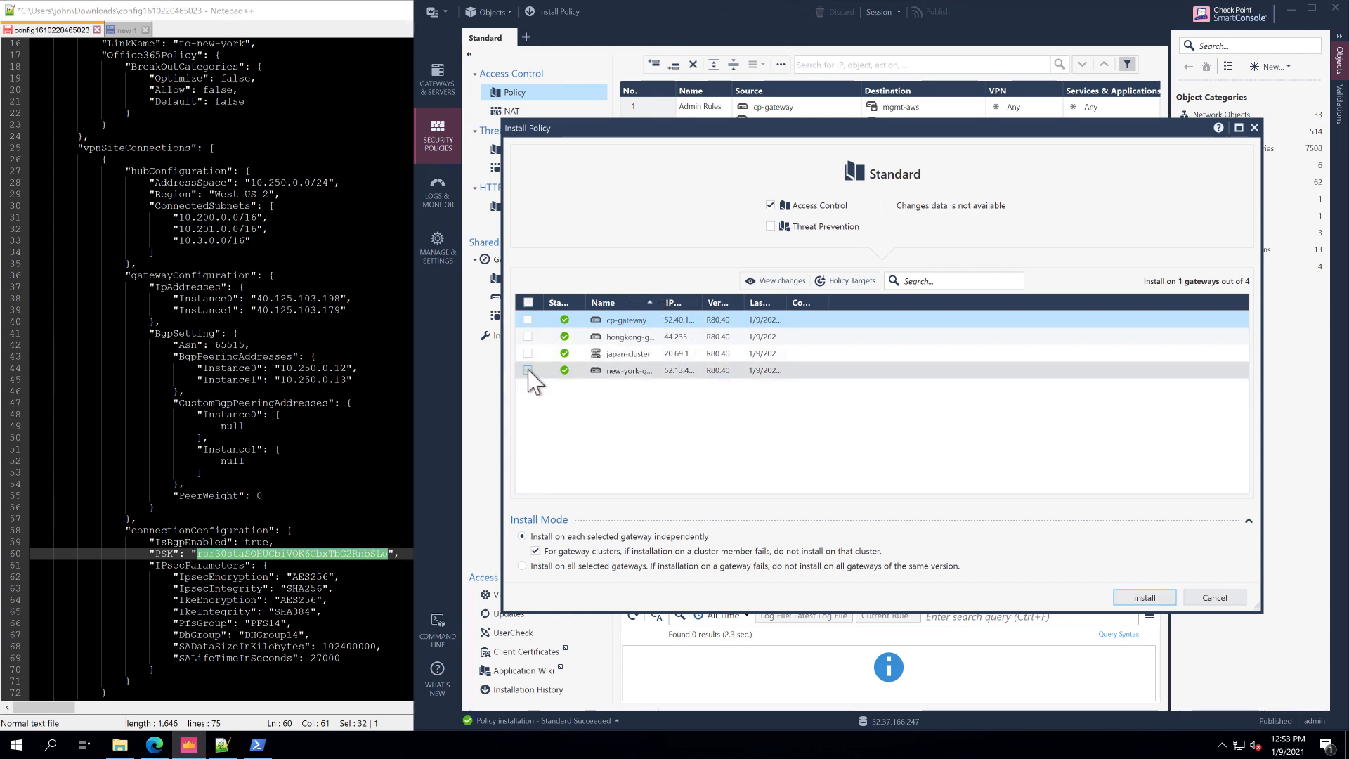
pyautogui.click(1146, 598)
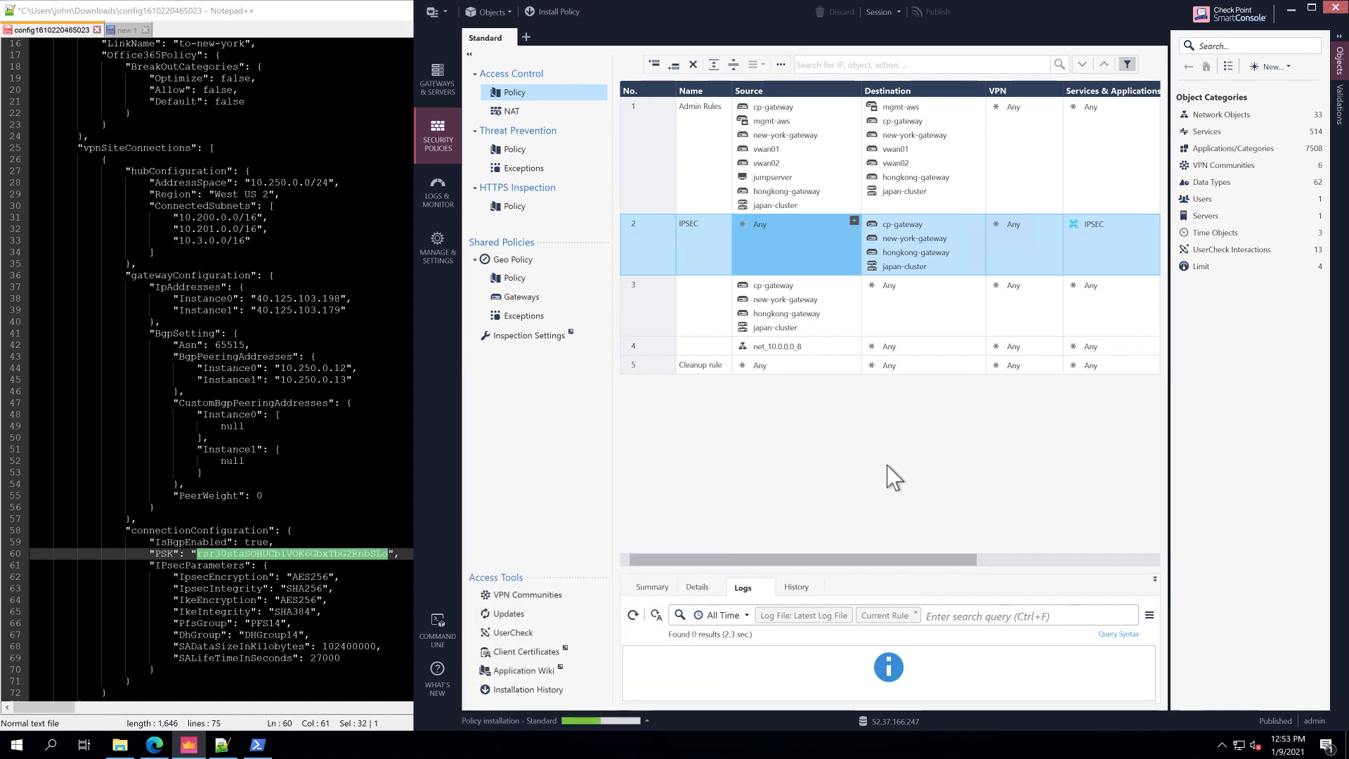
# - Examine the prepared BGP commands in Notepad++ and compare their remote AS number with the Asn in the downloaded configuration file
pyautogui.click(367, 469)
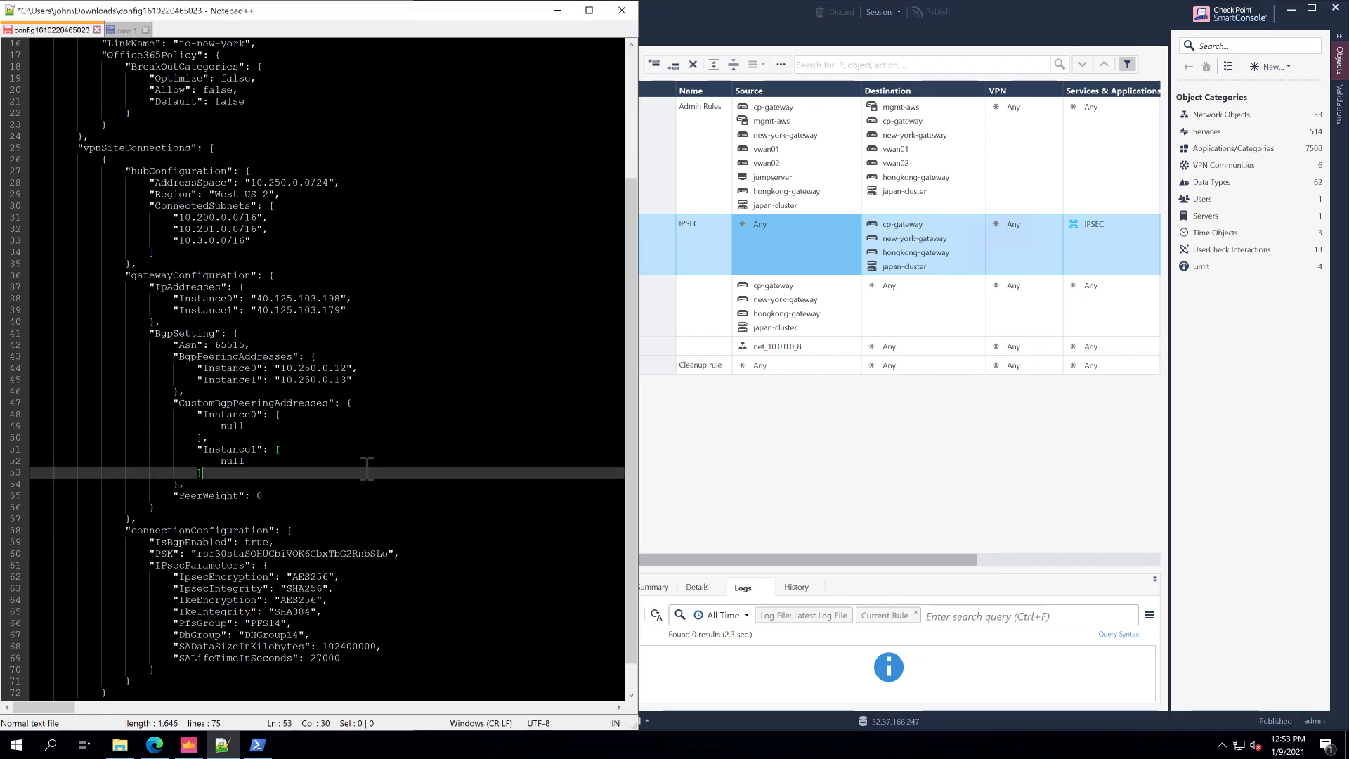
pyautogui.click(124, 30)
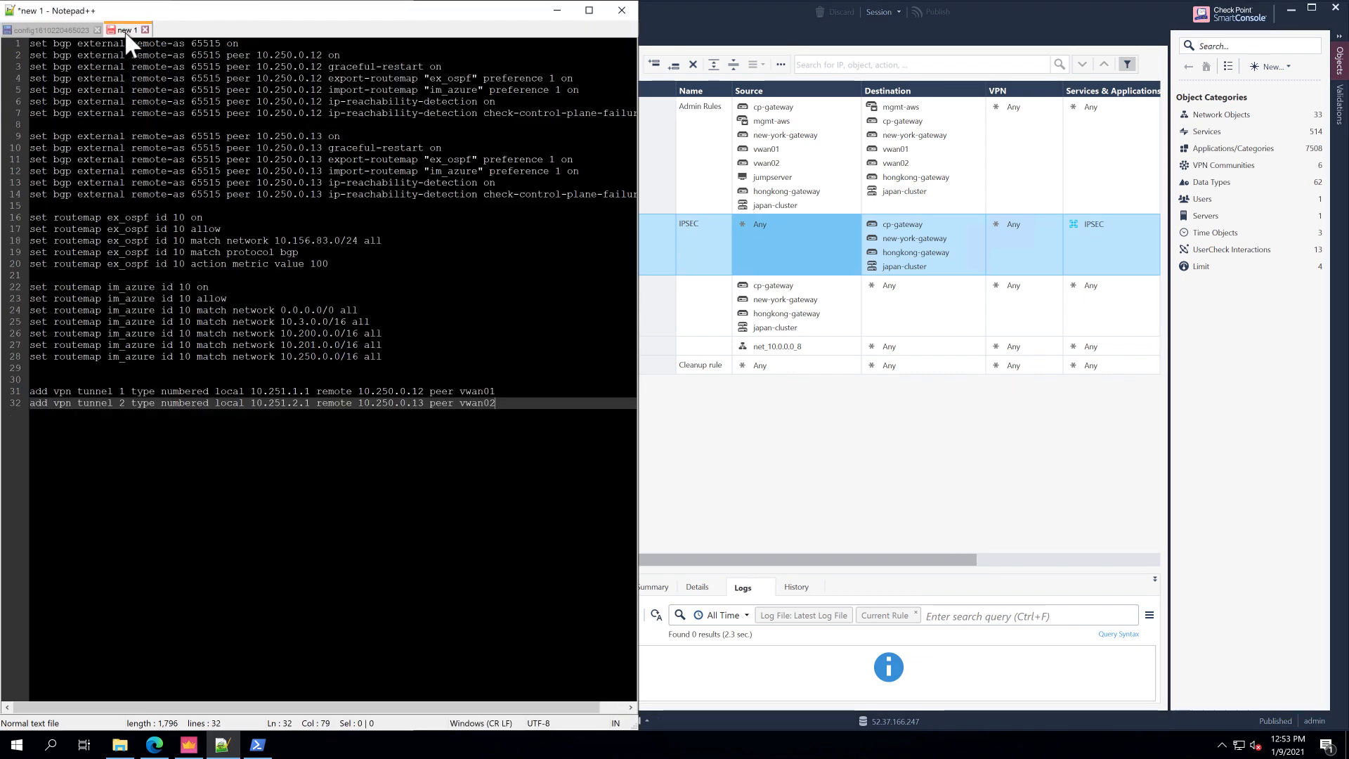
pyautogui.click(267, 43)
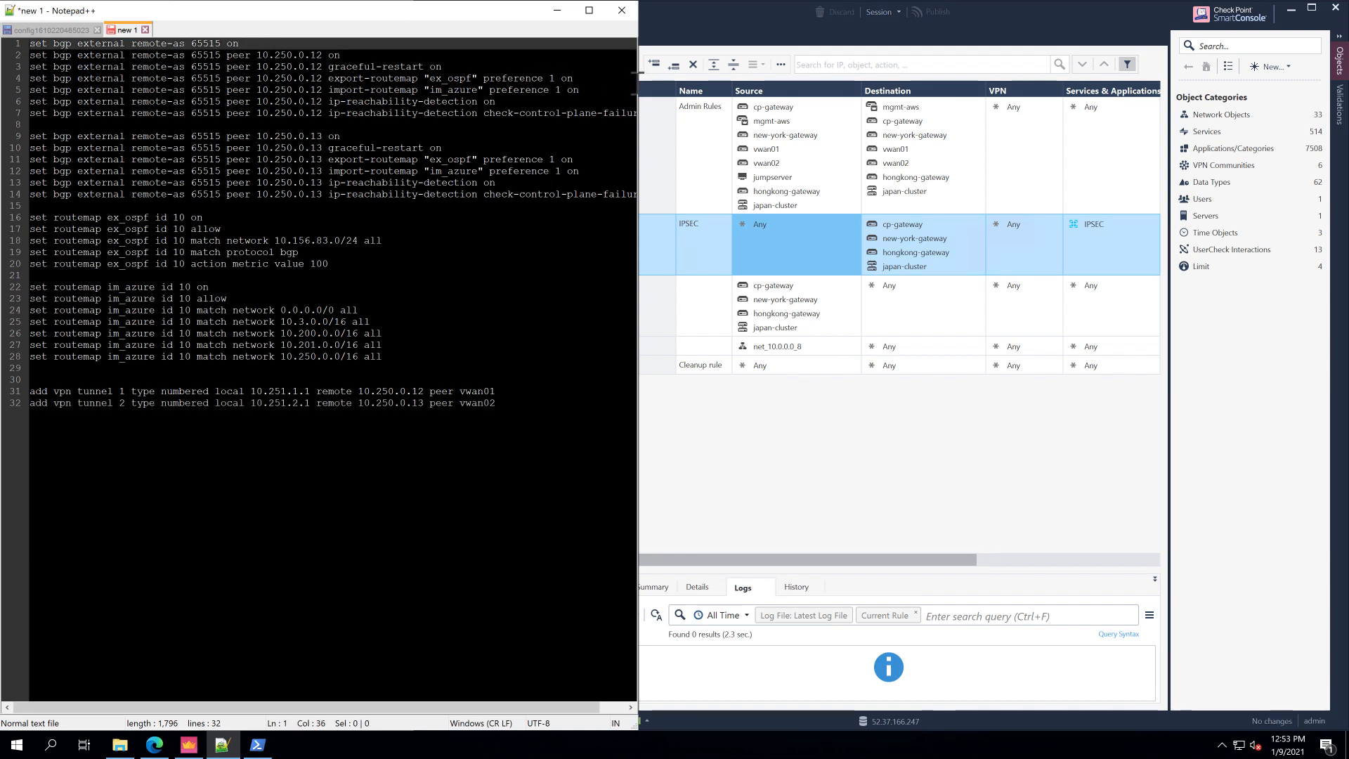
pyautogui.click(623, 89)
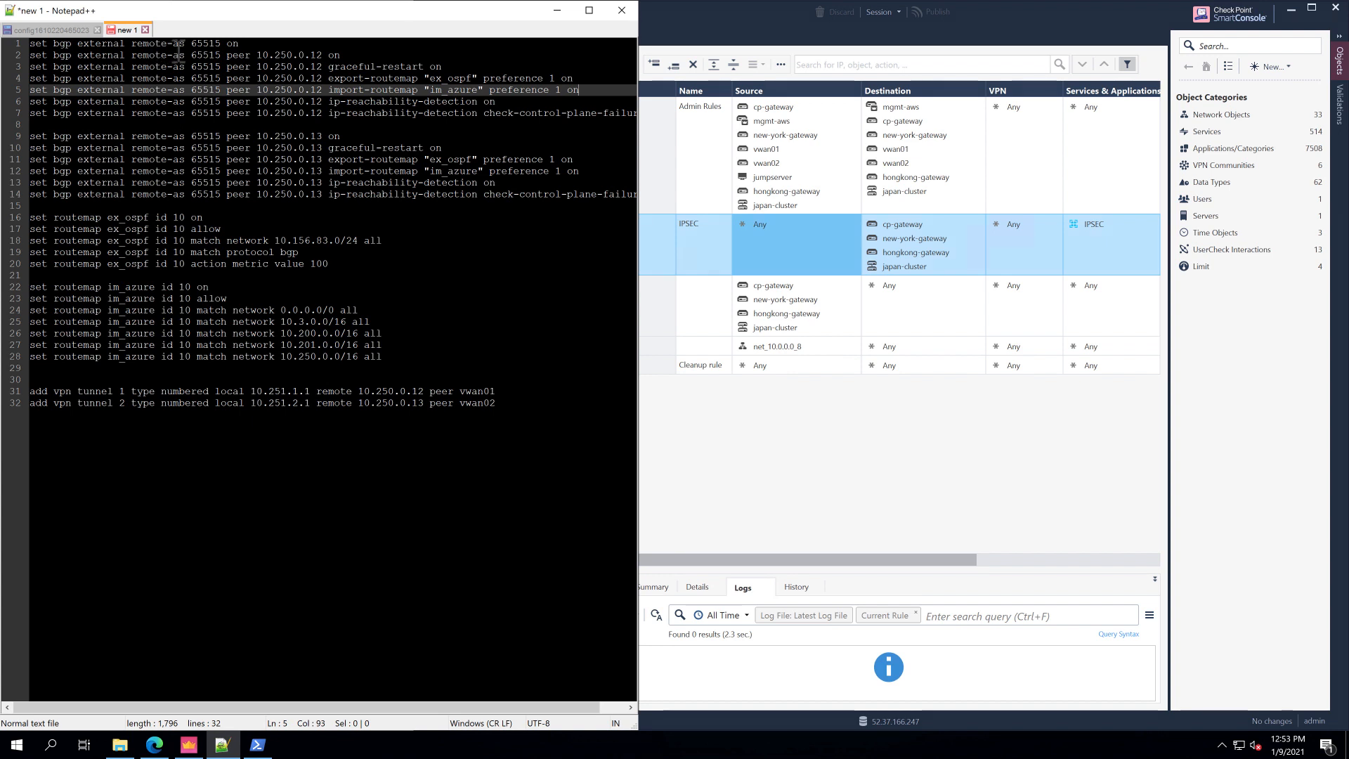
pyautogui.click(224, 43)
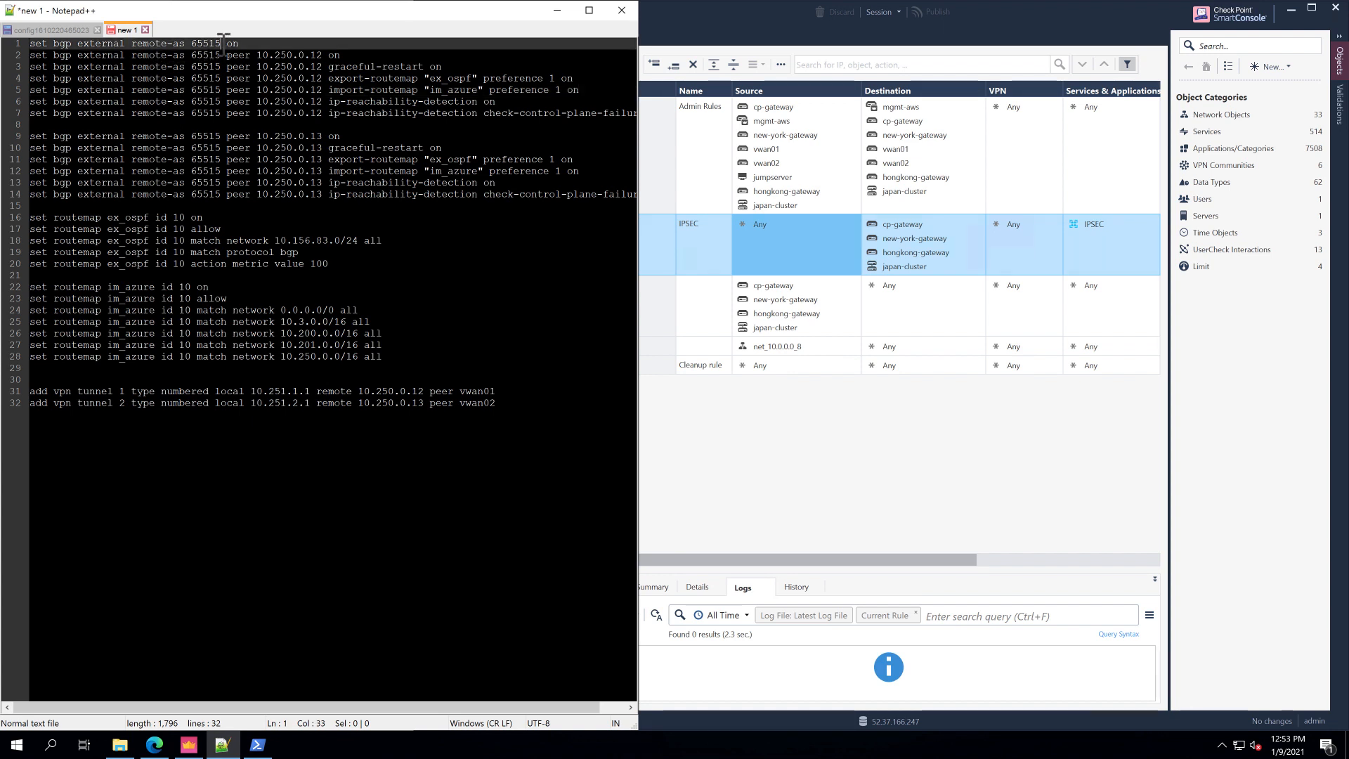
pyautogui.doubleClick(201, 38)
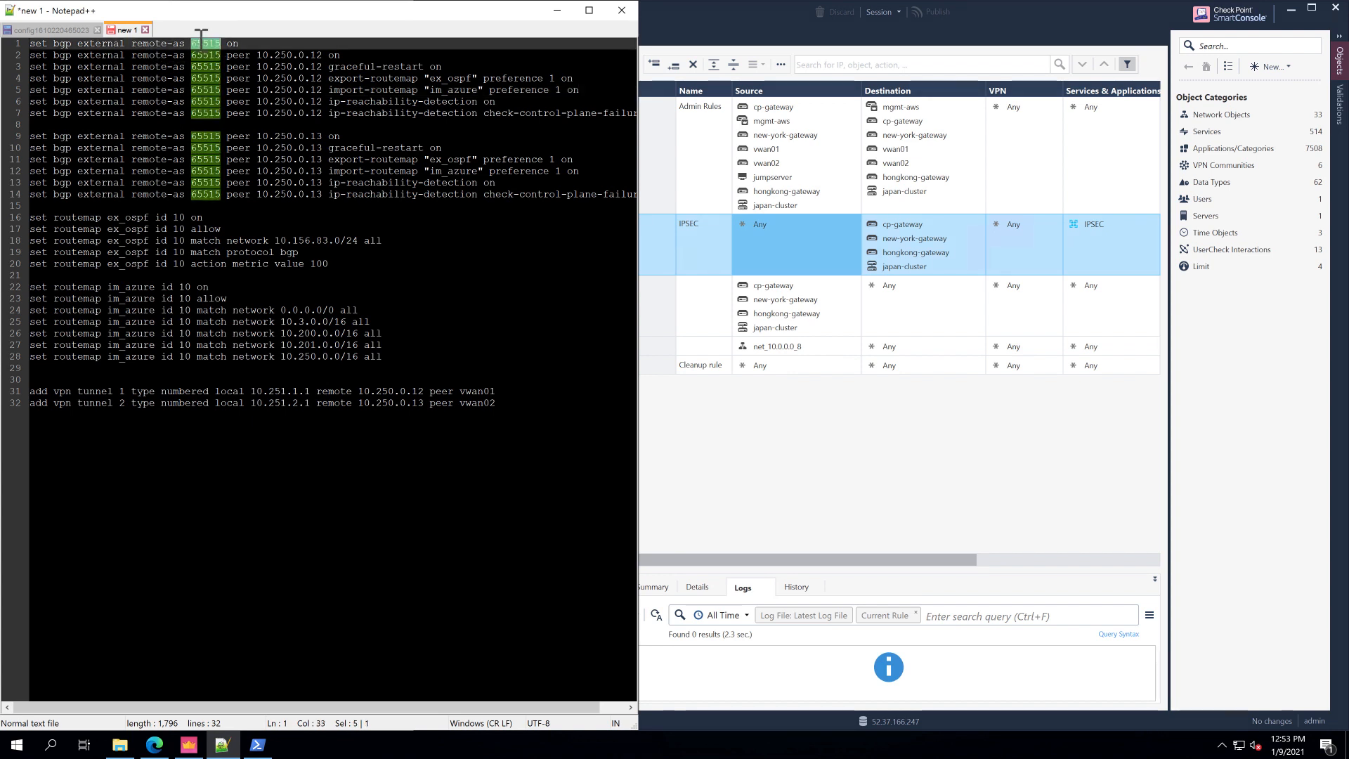
pyautogui.hotkey('ctrl', 'Tab')
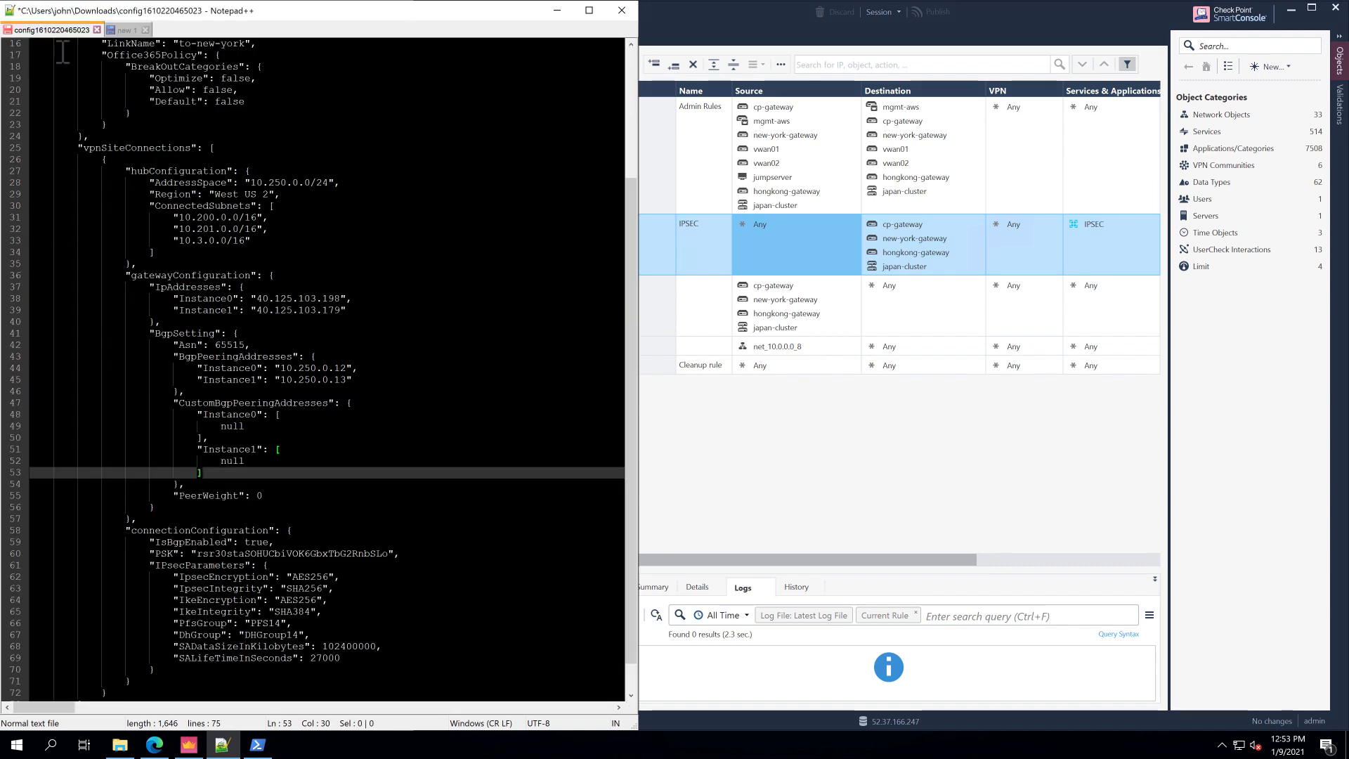
pyautogui.doubleClick(229, 344)
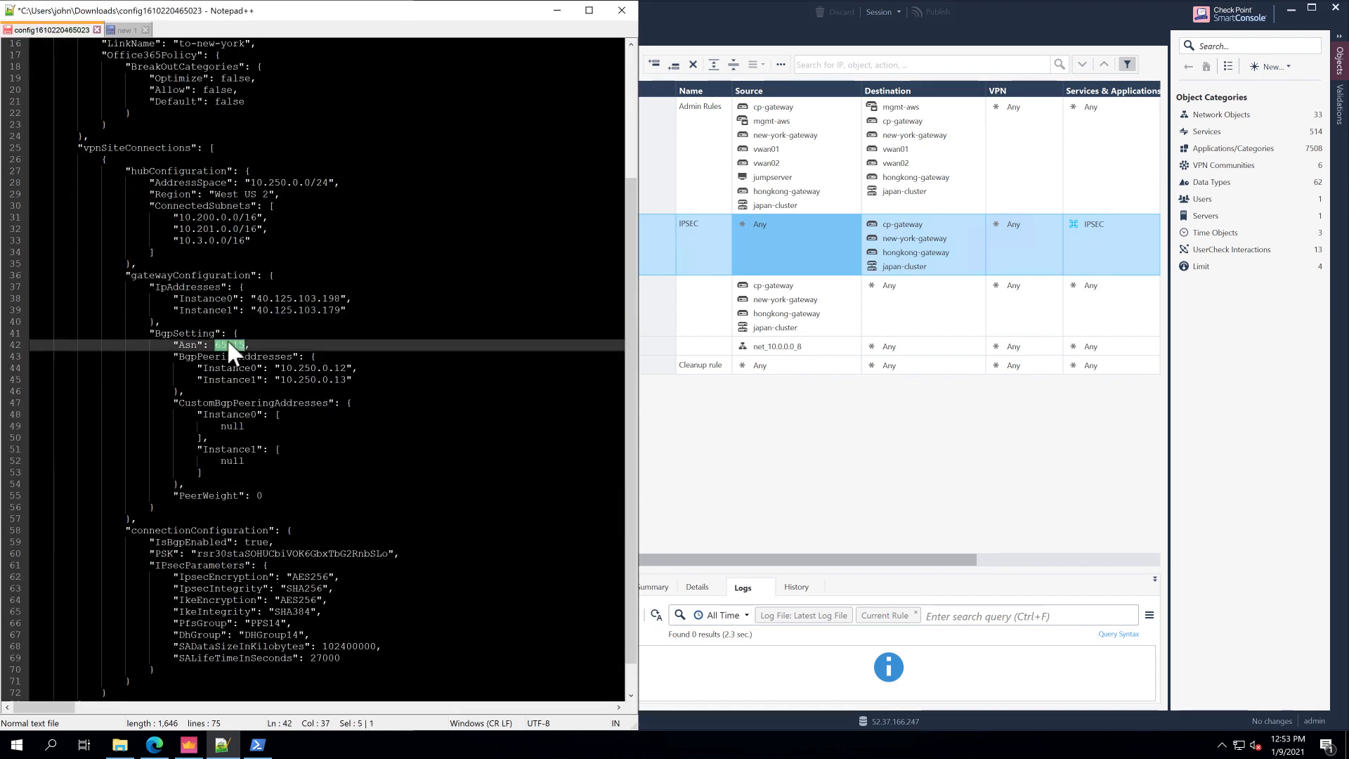
# - Review the ex_ospf export route map commands in the prepared script, including the matched network, protocol and metric
pyautogui.click(127, 30)
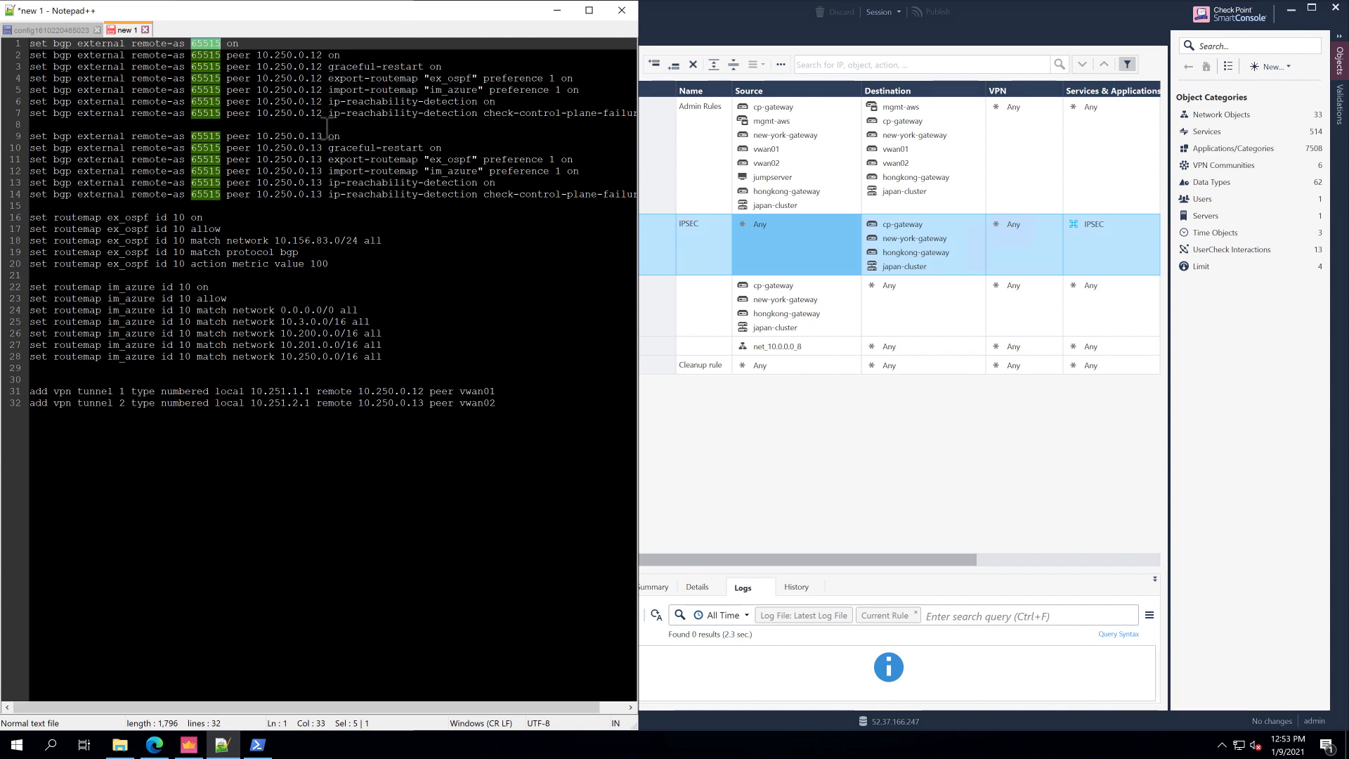
pyautogui.click(309, 229)
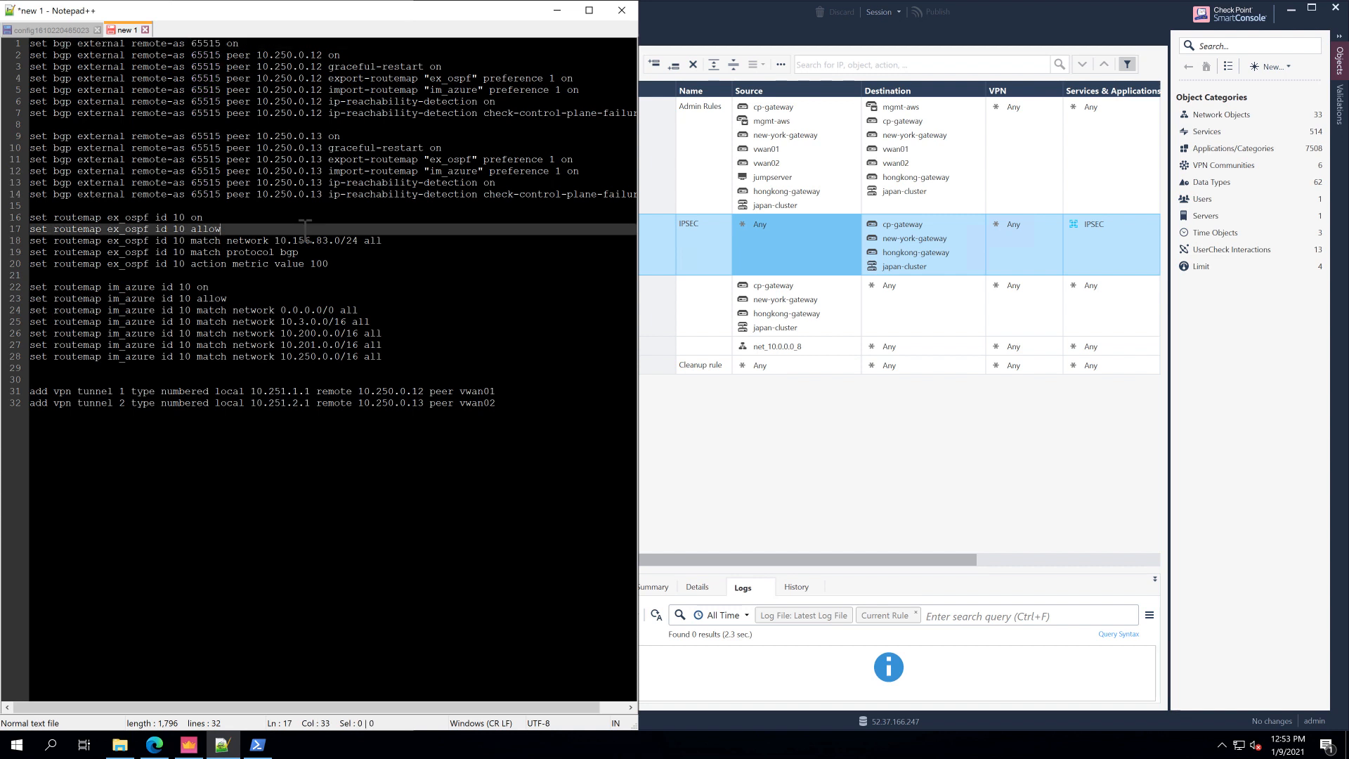
pyautogui.click(402, 240)
pyautogui.click(389, 264)
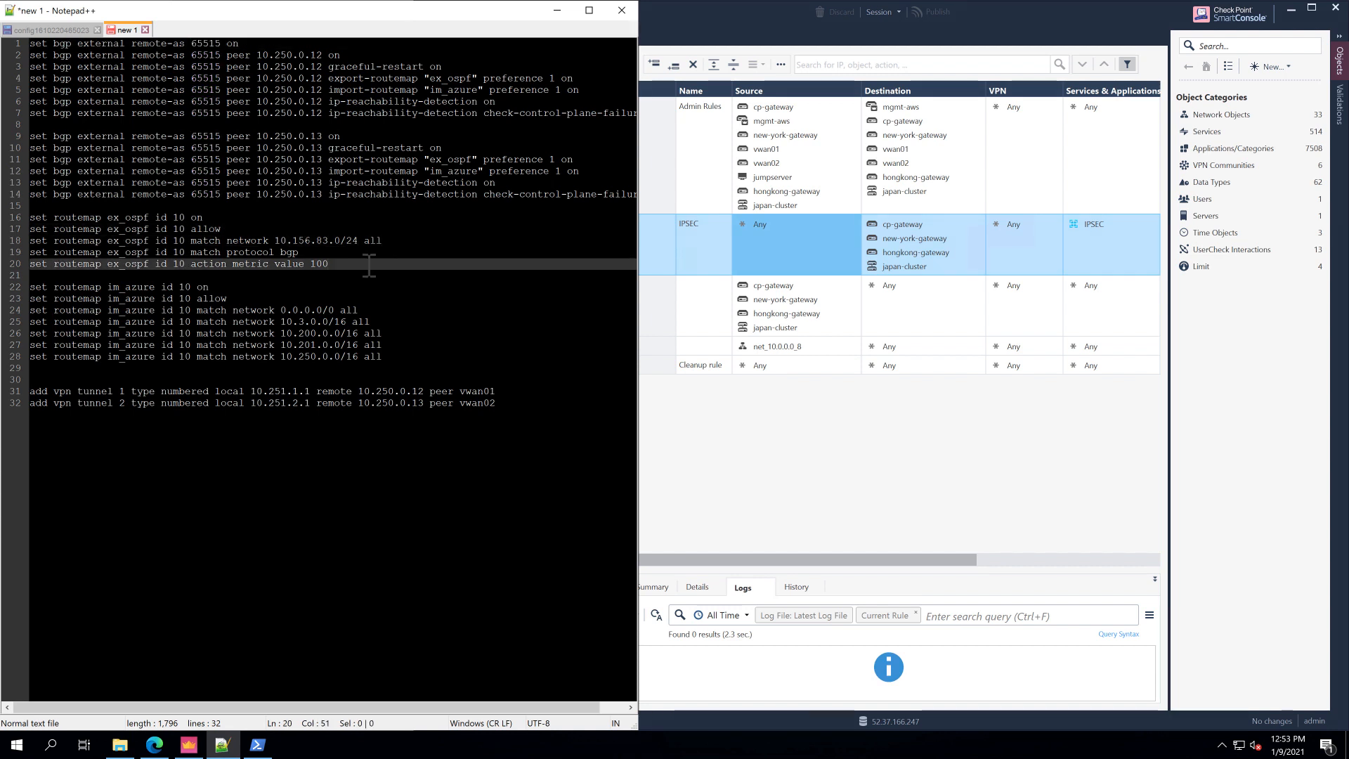
pyautogui.moveTo(359, 265); pyautogui.dragTo(34, 215)
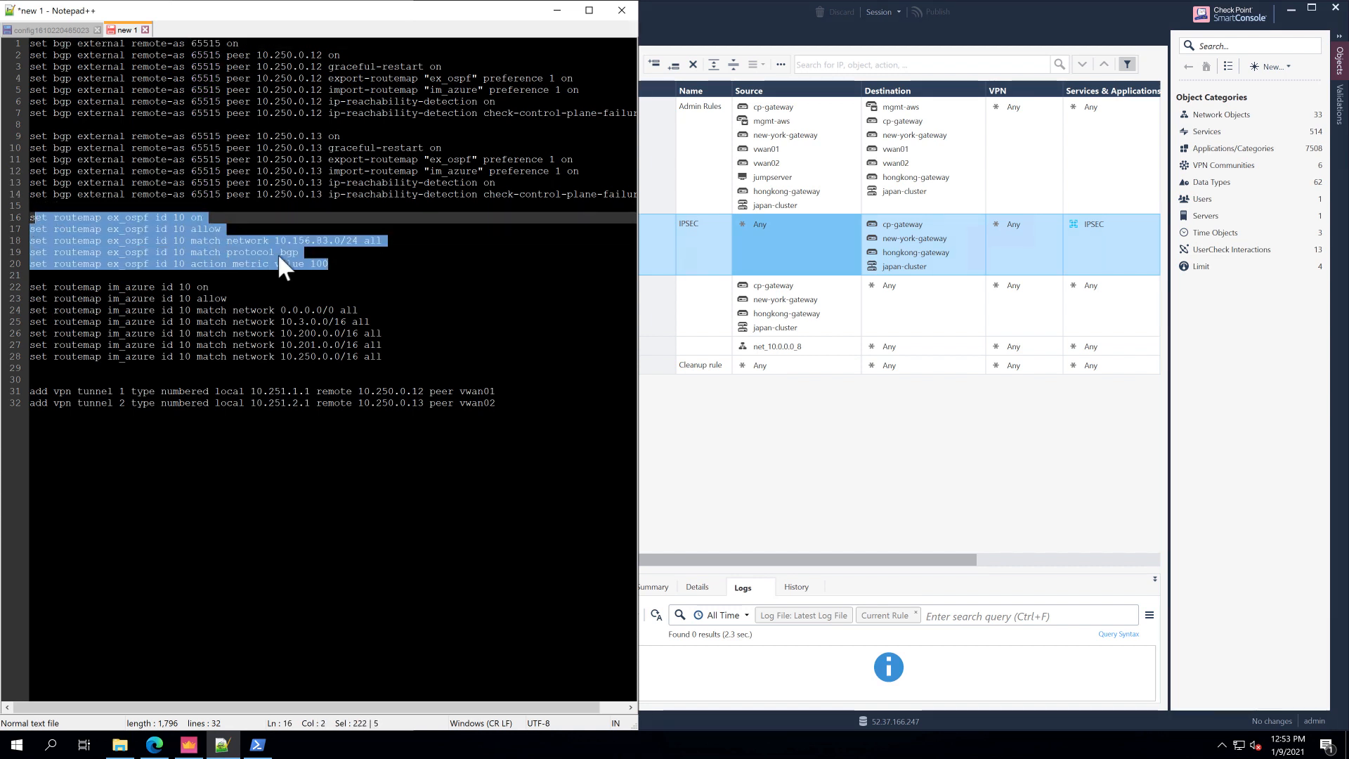
pyautogui.click(340, 264)
pyautogui.moveTo(275, 240); pyautogui.dragTo(362, 240)
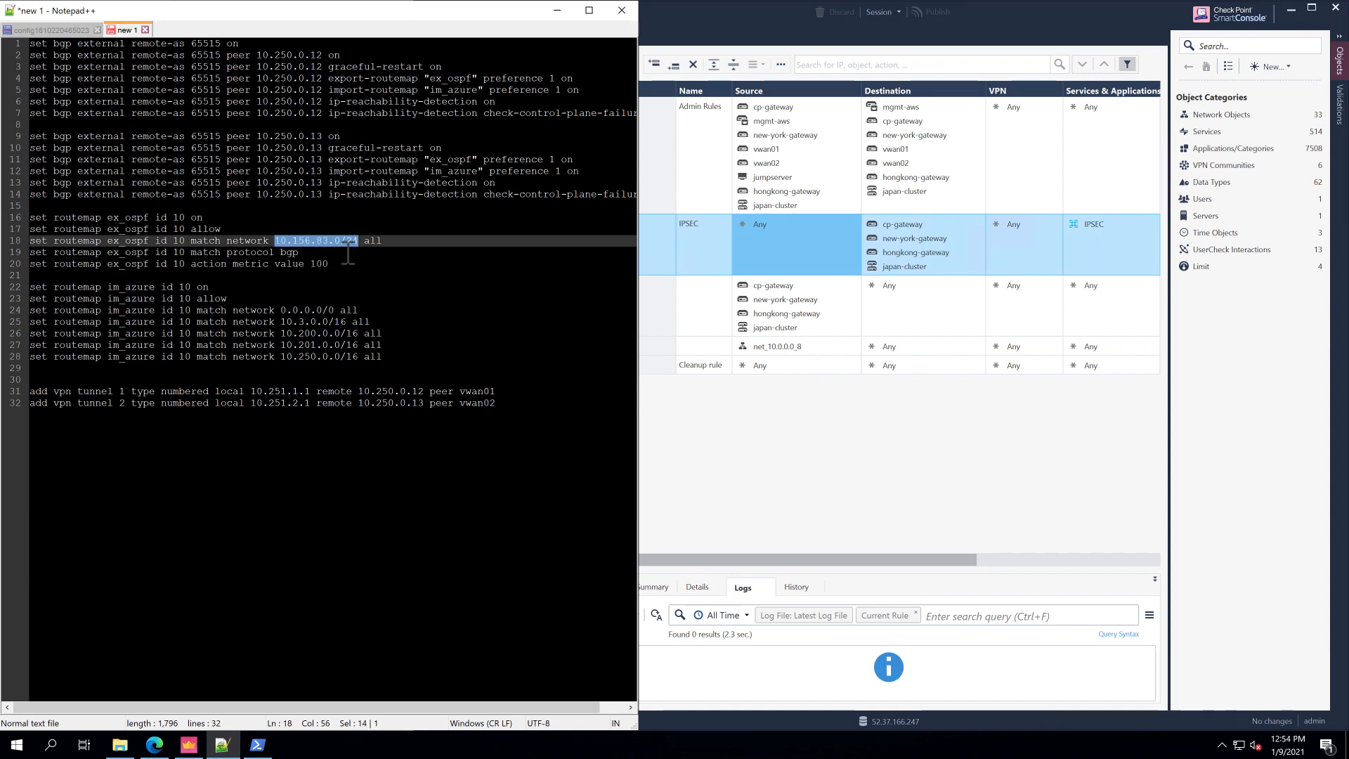
pyautogui.click(347, 252)
# - Review the im_azure import route map commands, checking the default route and the Azure networks they match
pyautogui.click(260, 297)
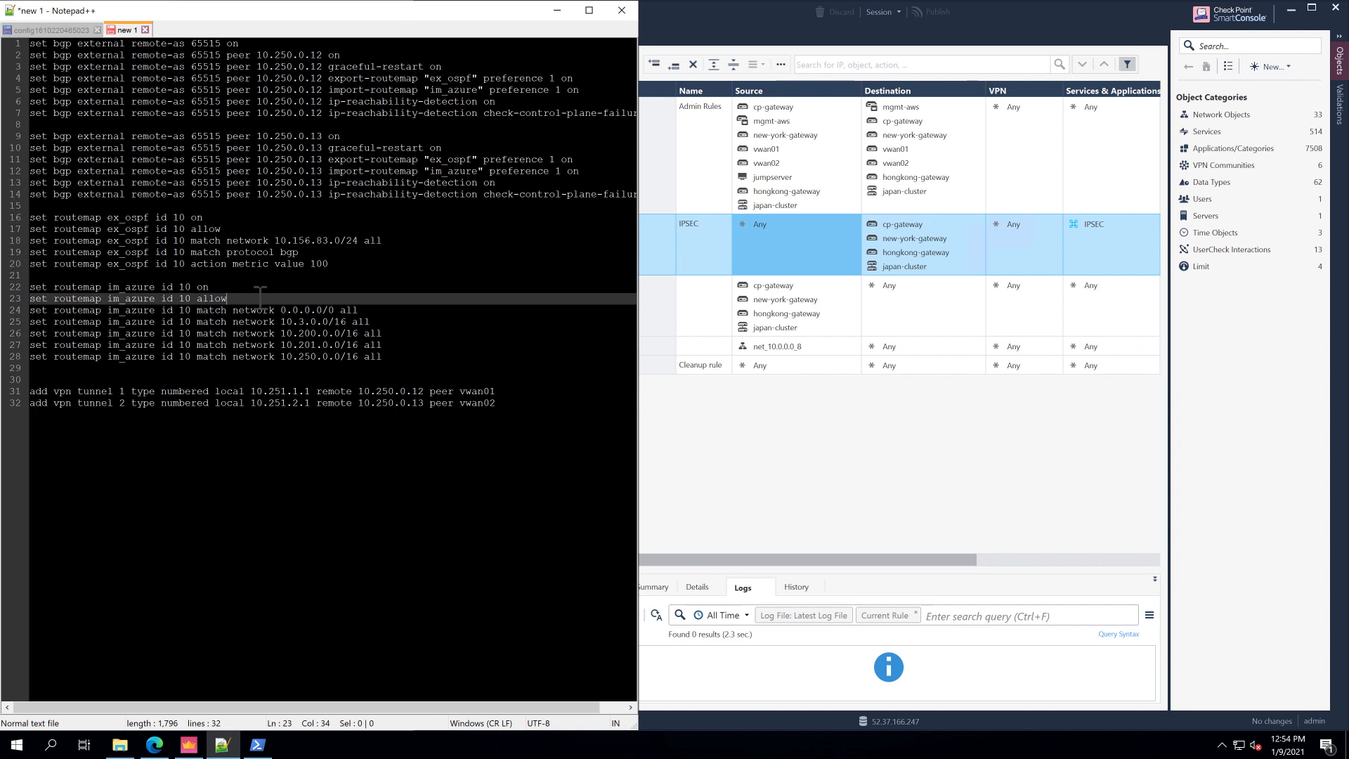
pyautogui.click(377, 309)
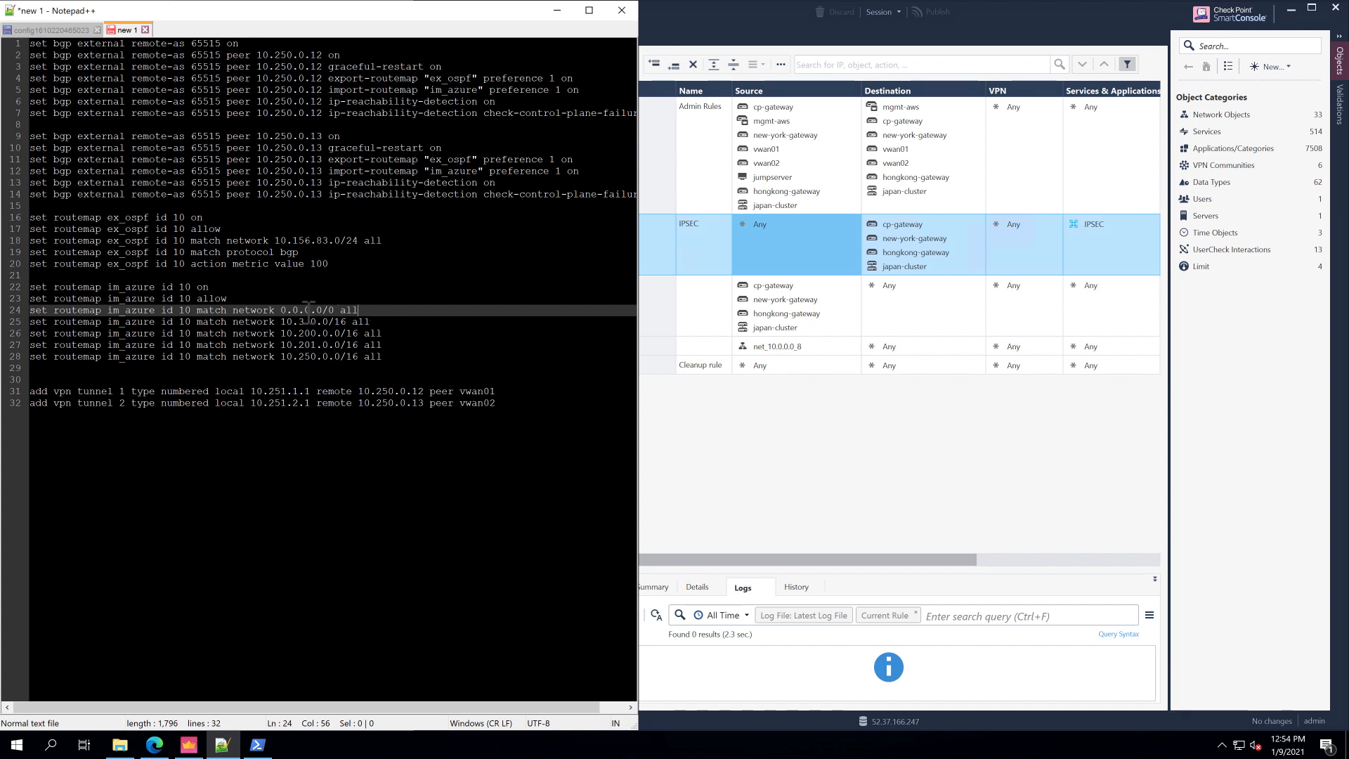
pyautogui.click(277, 309)
pyautogui.moveTo(350, 321); pyautogui.dragTo(357, 322)
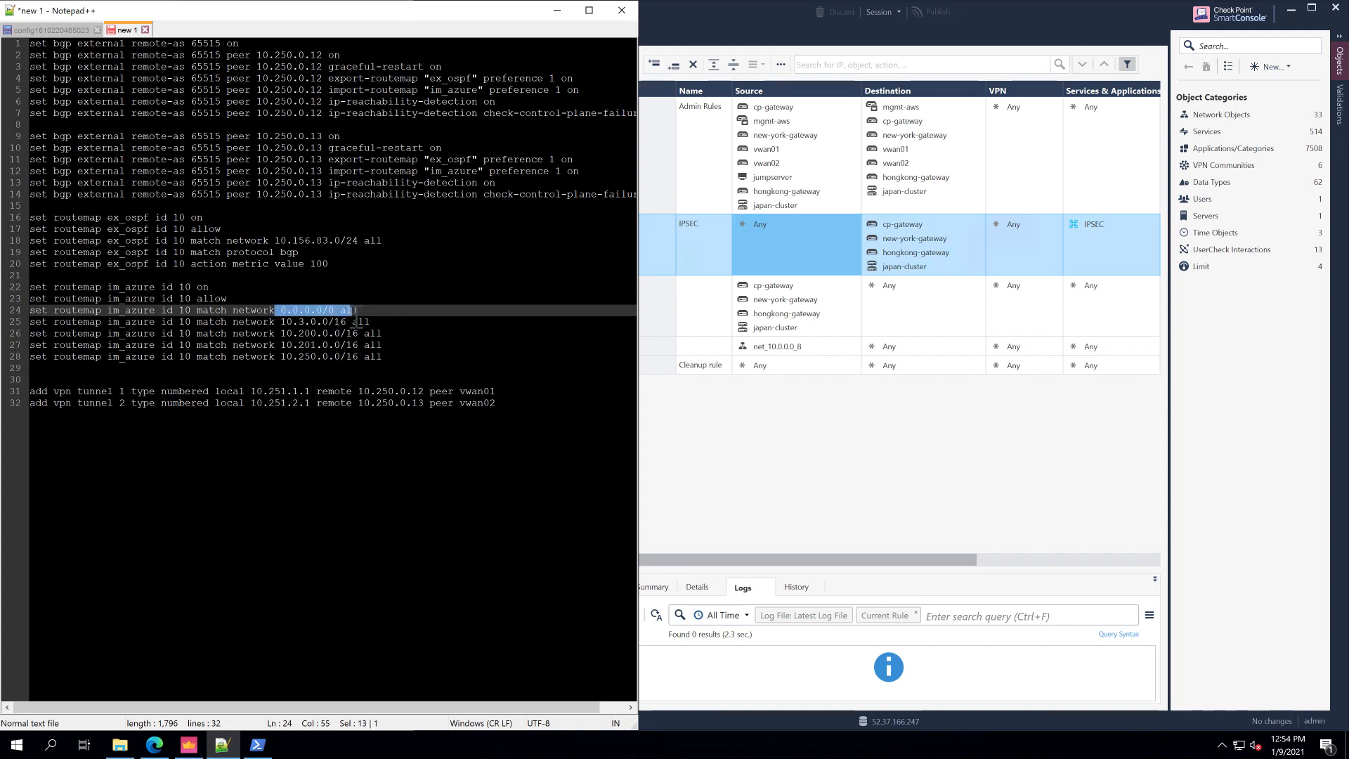
pyautogui.click(377, 310)
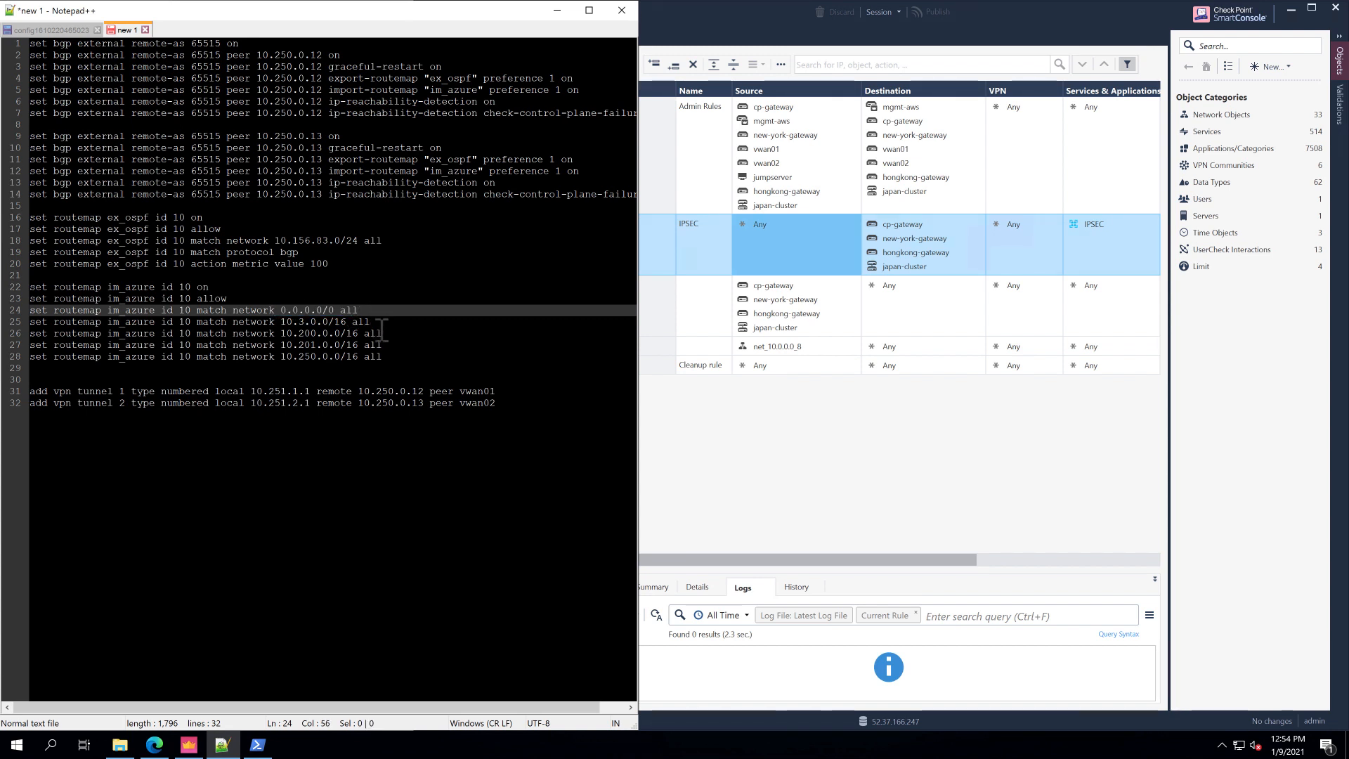
pyautogui.moveTo(382, 357); pyautogui.dragTo(241, 325)
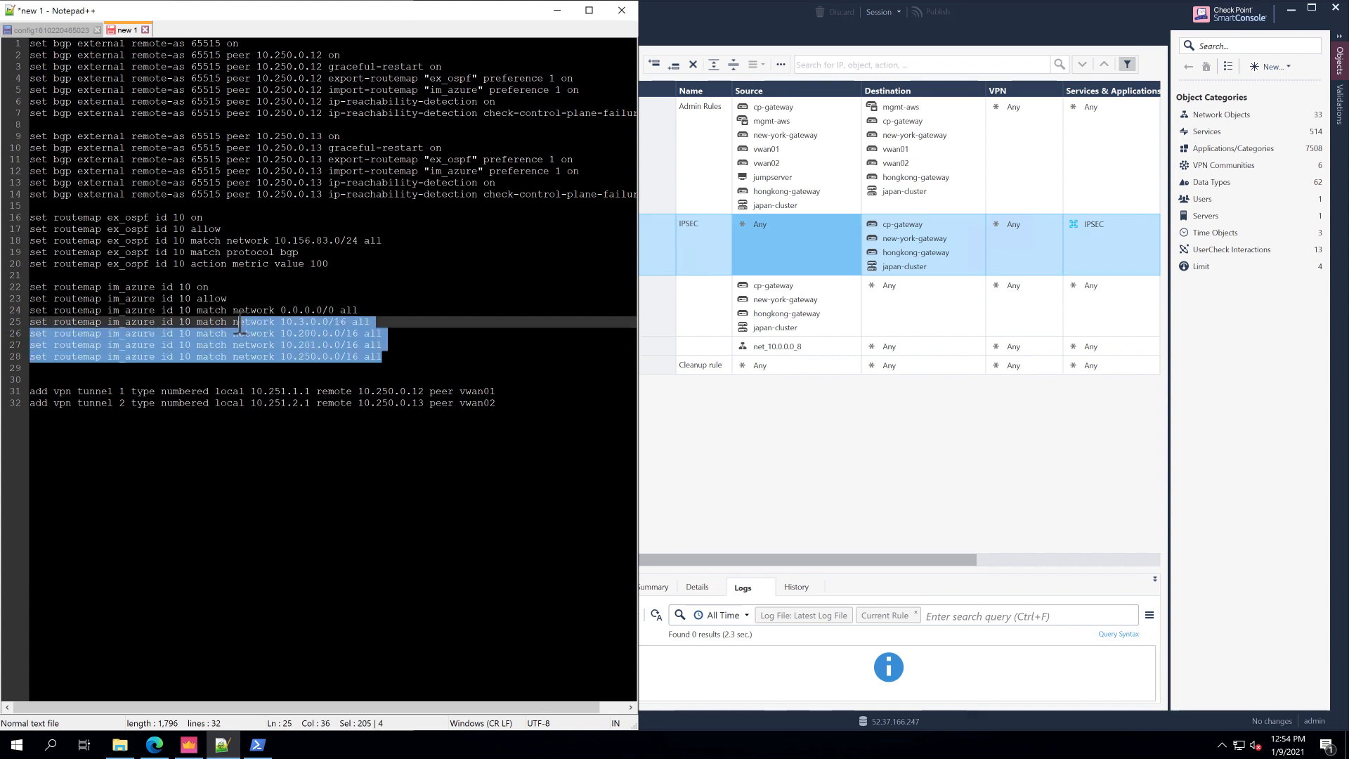
pyautogui.click(241, 325)
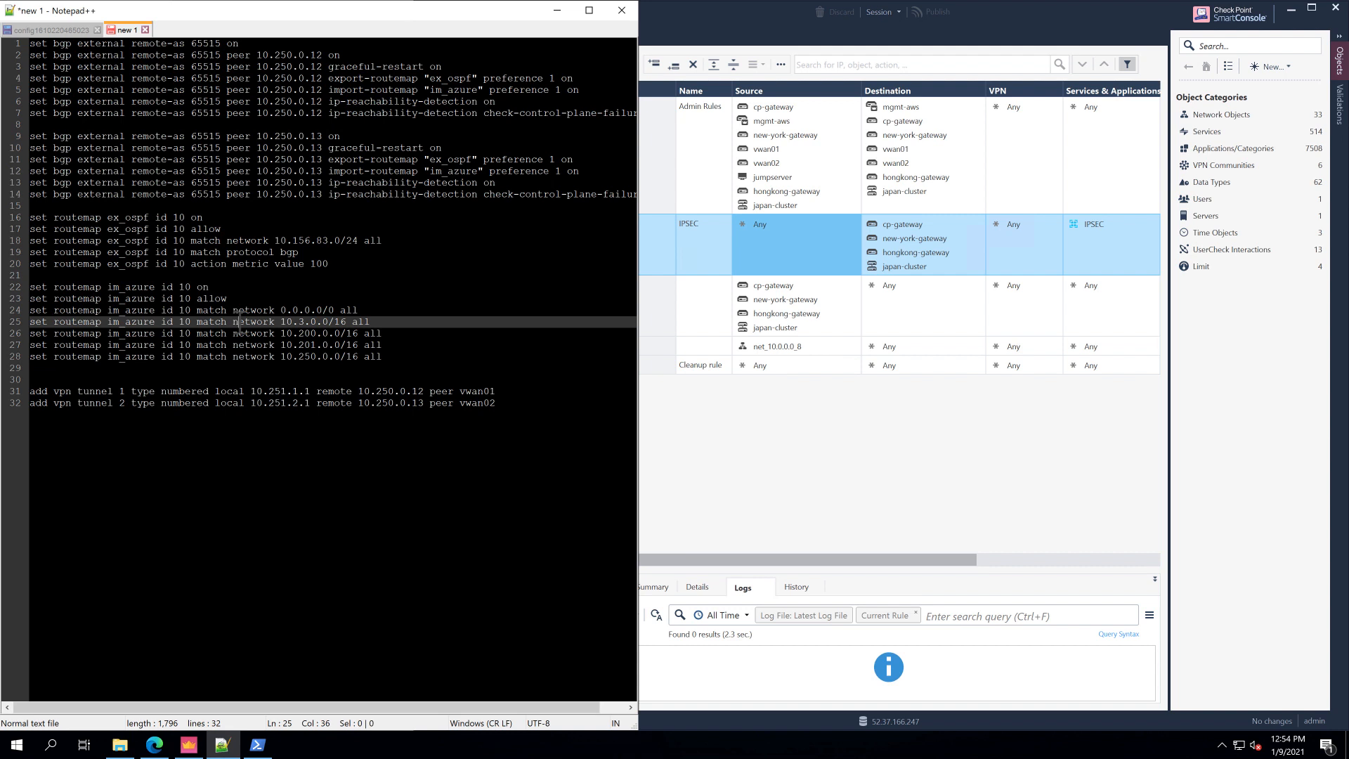
# - Examine the local and remote addresses in the VPN tunnel commands, and check the BGP settings in the configuration file
pyautogui.click(520, 403)
pyautogui.click(517, 391)
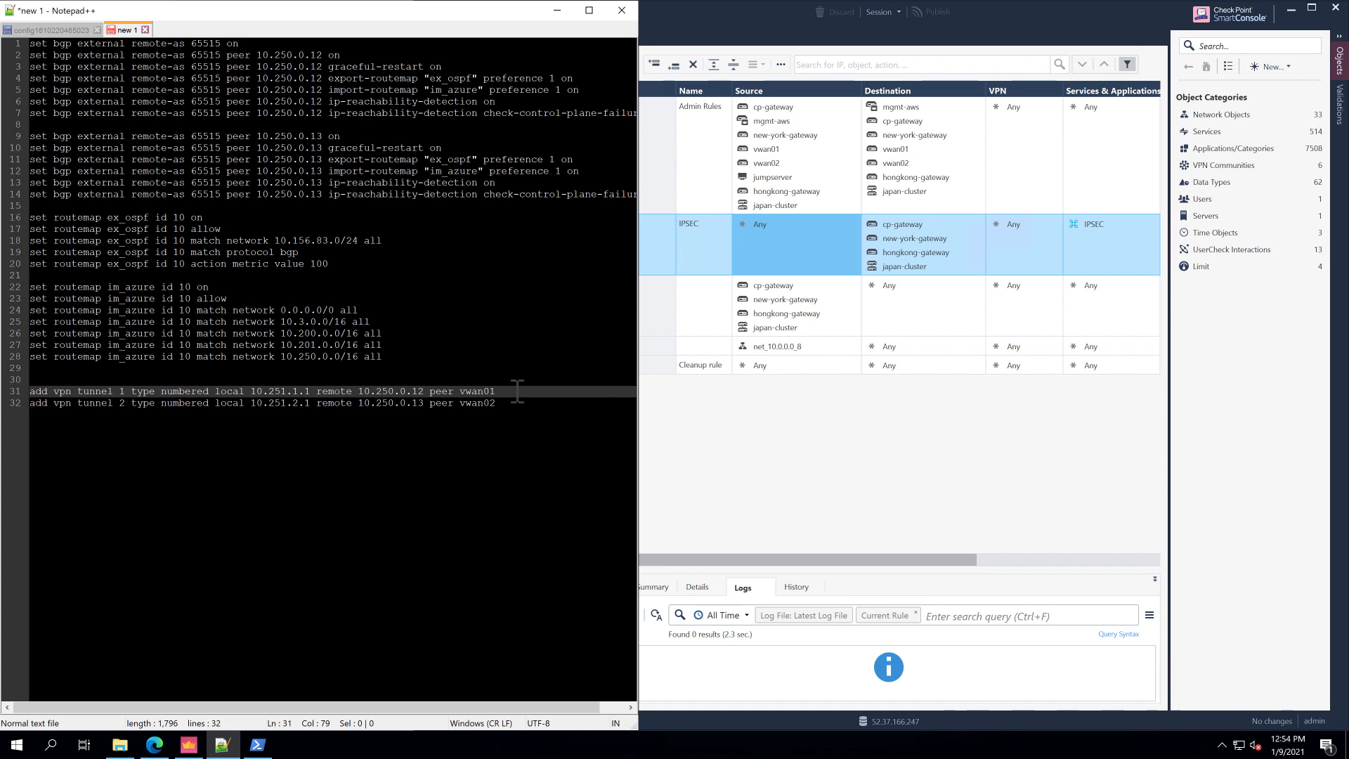
pyautogui.moveTo(251, 392); pyautogui.dragTo(437, 396)
pyautogui.click(421, 404)
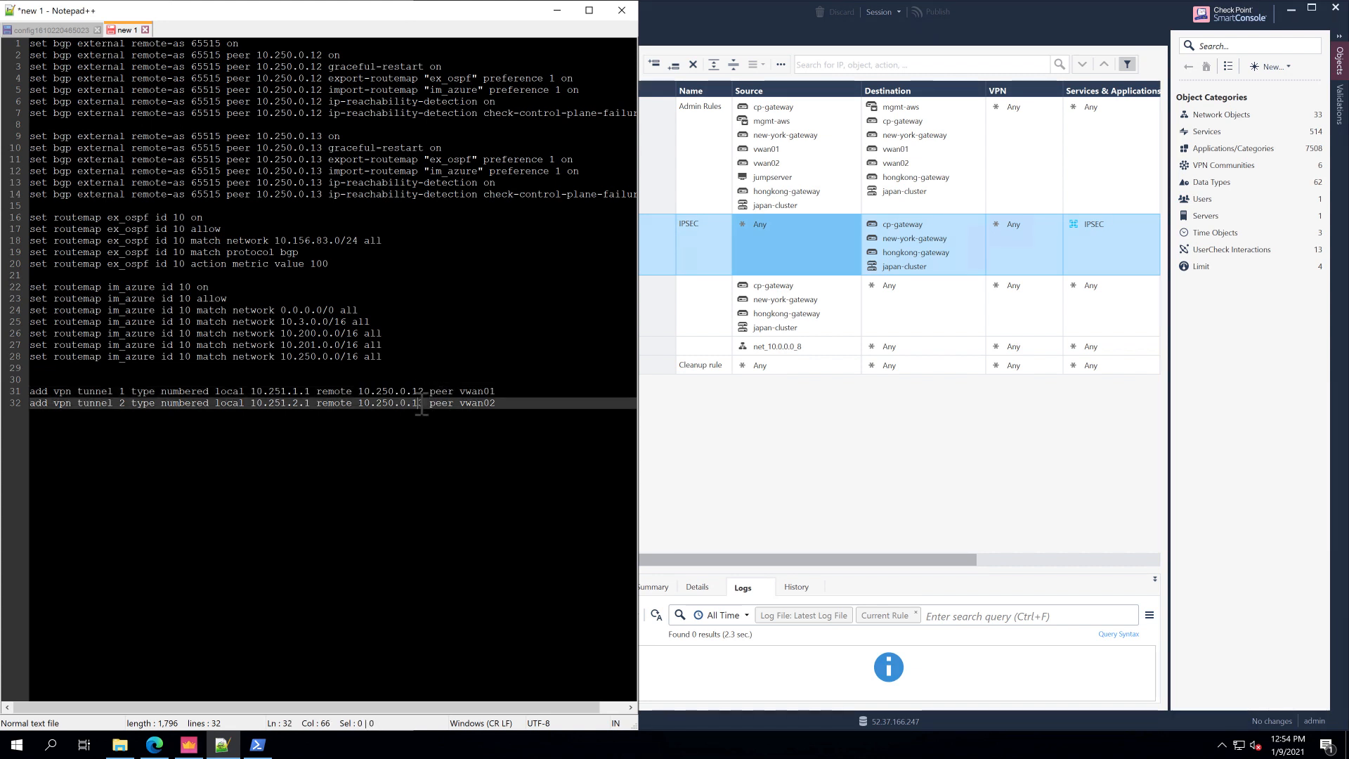
pyautogui.click(530, 396)
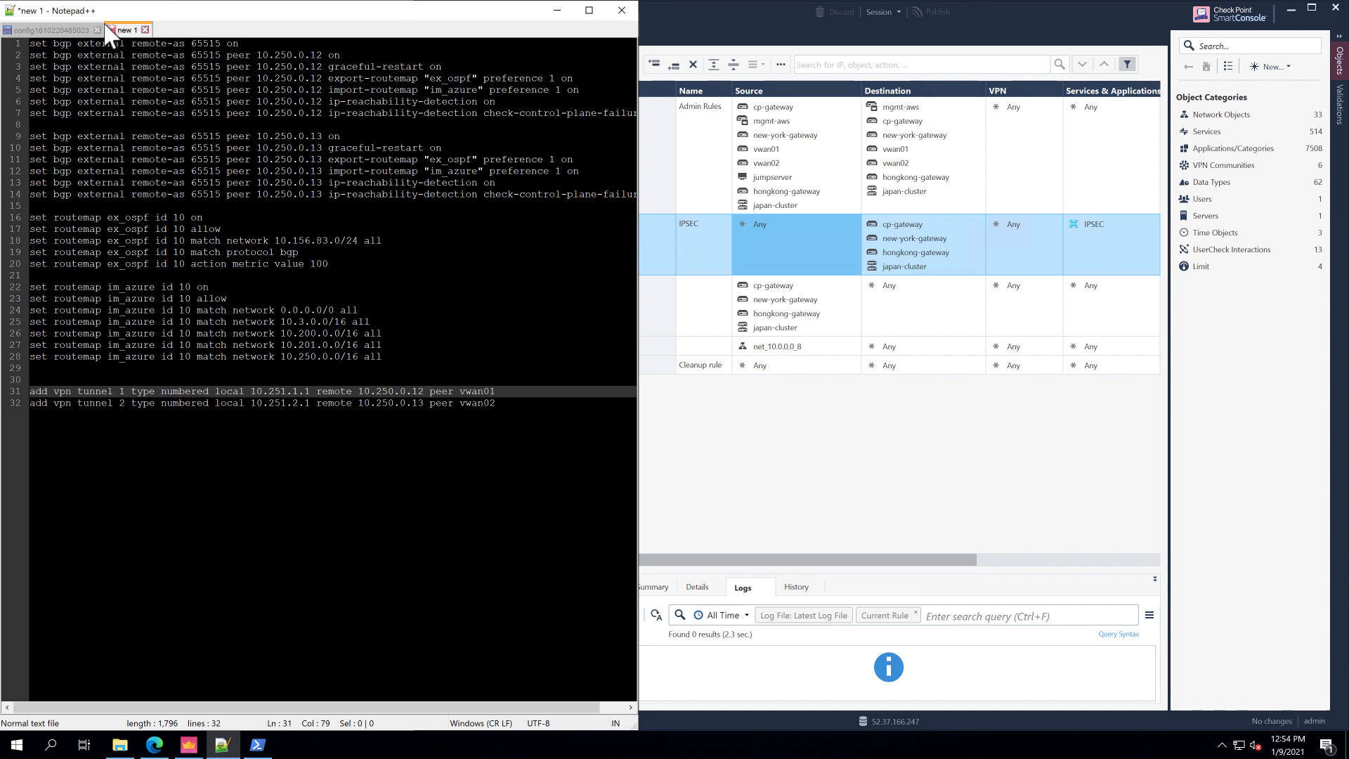
pyautogui.click(71, 30)
pyautogui.click(351, 380)
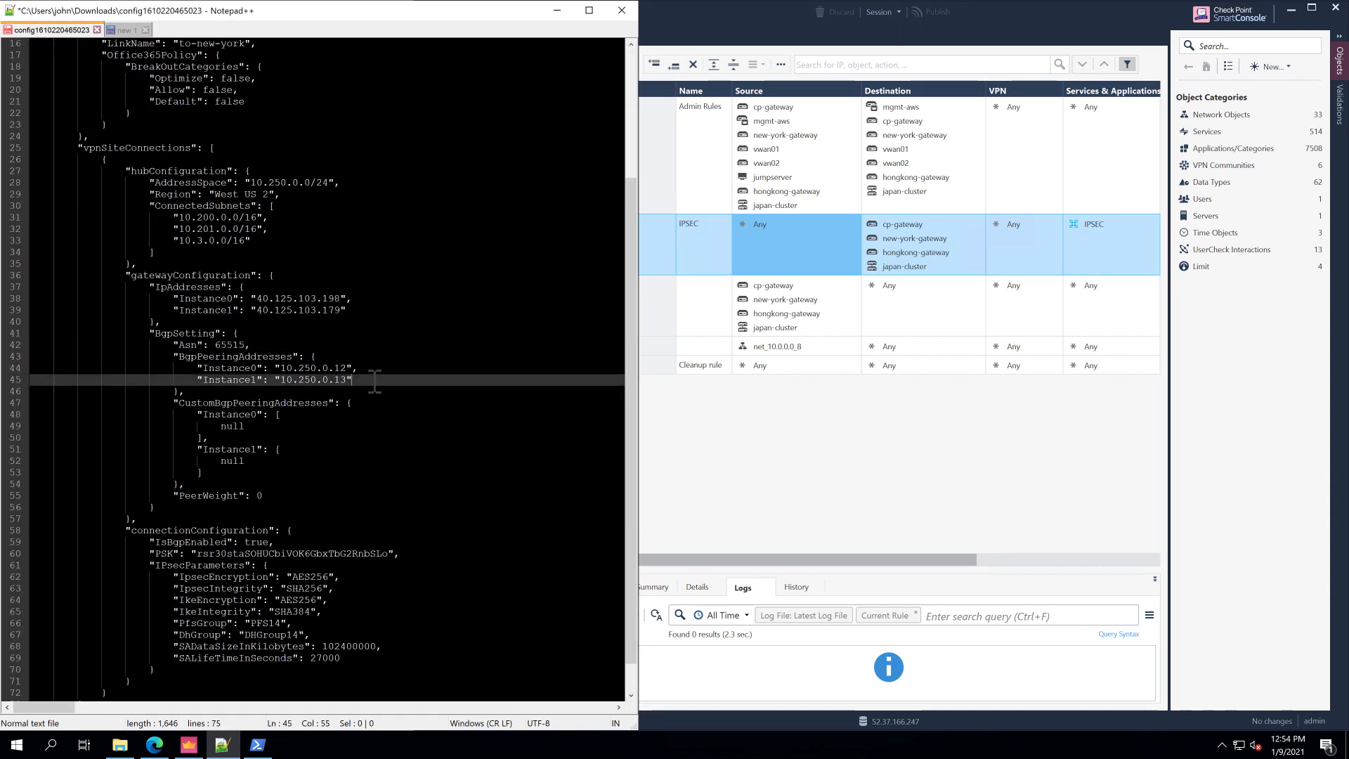
pyautogui.keyDown('shift'); pyautogui.click(184, 346); pyautogui.keyUp('shift')
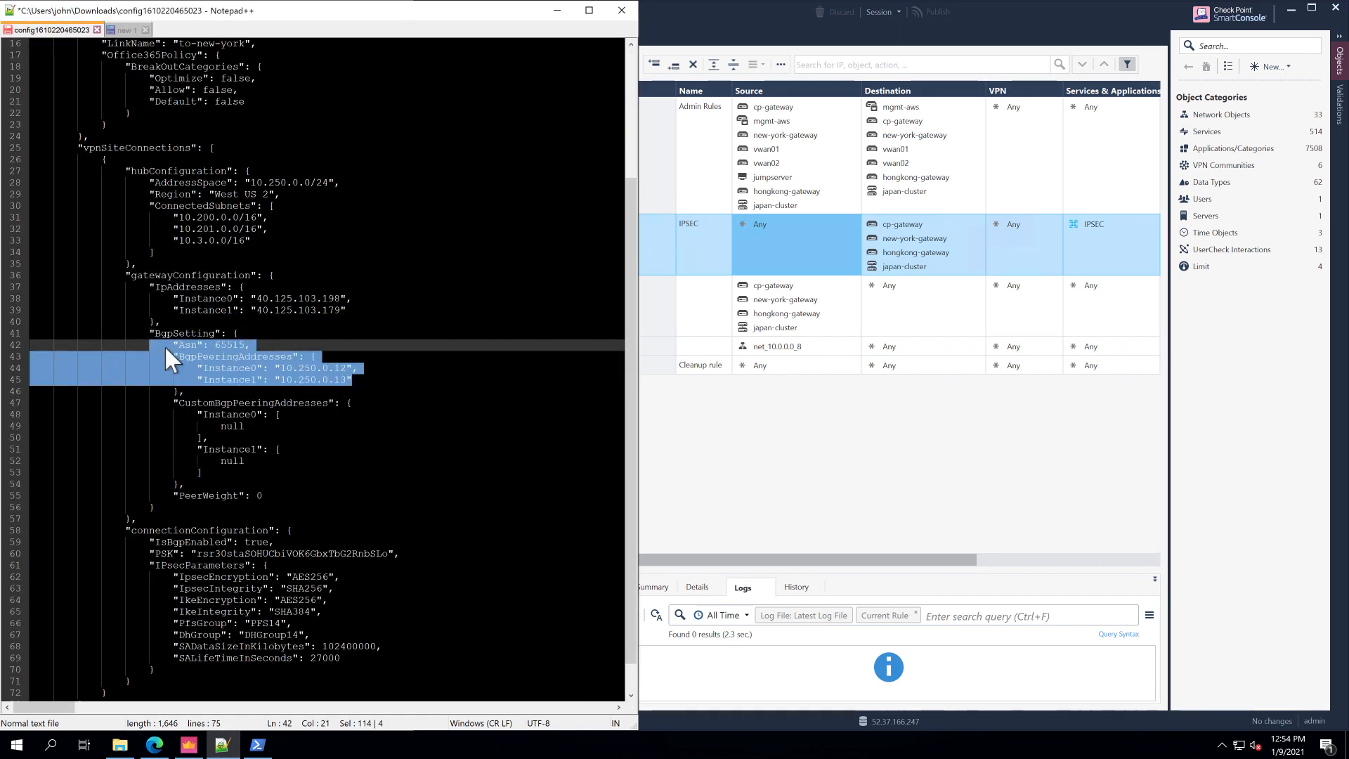
pyautogui.click(364, 402)
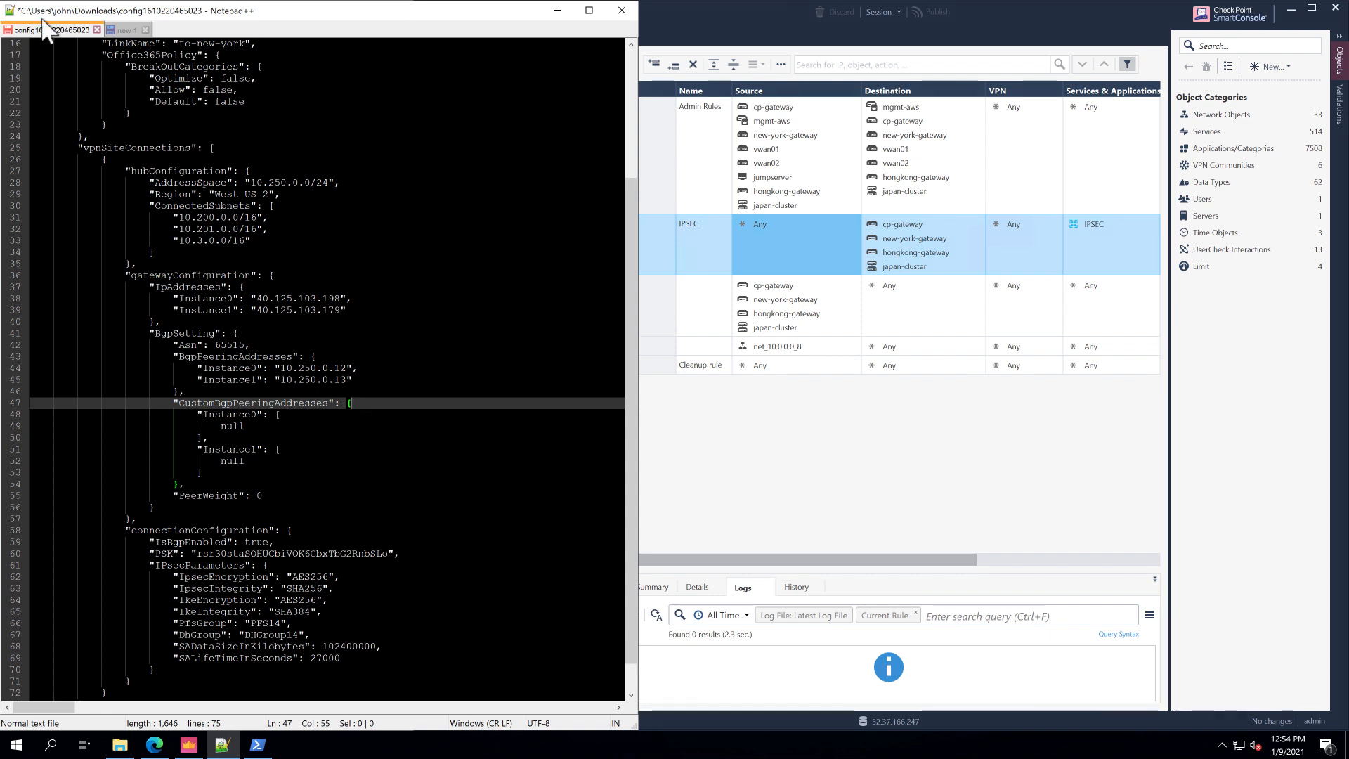
# - Recheck the remote addresses and peer names in the two numbered VPN tunnel commands of the prepared script
pyautogui.click(118, 30)
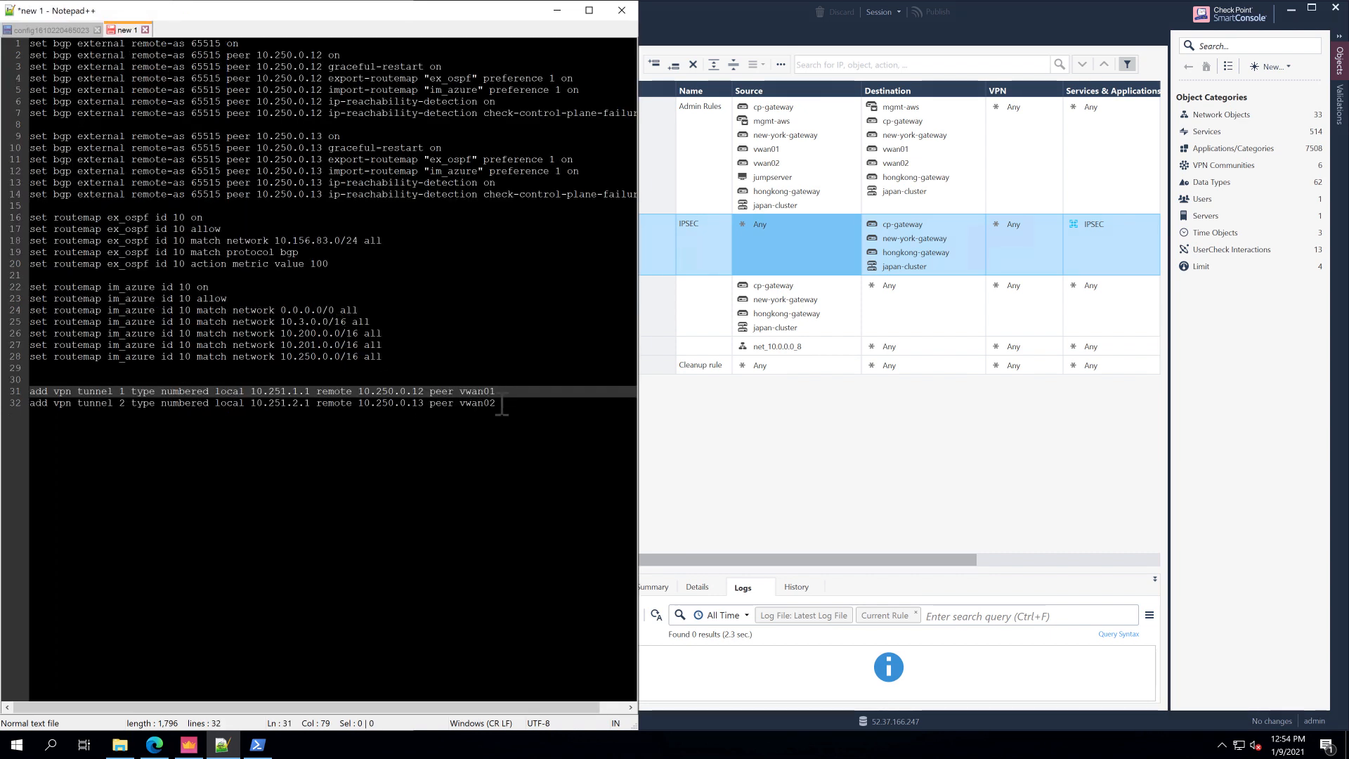
pyautogui.press('Down')
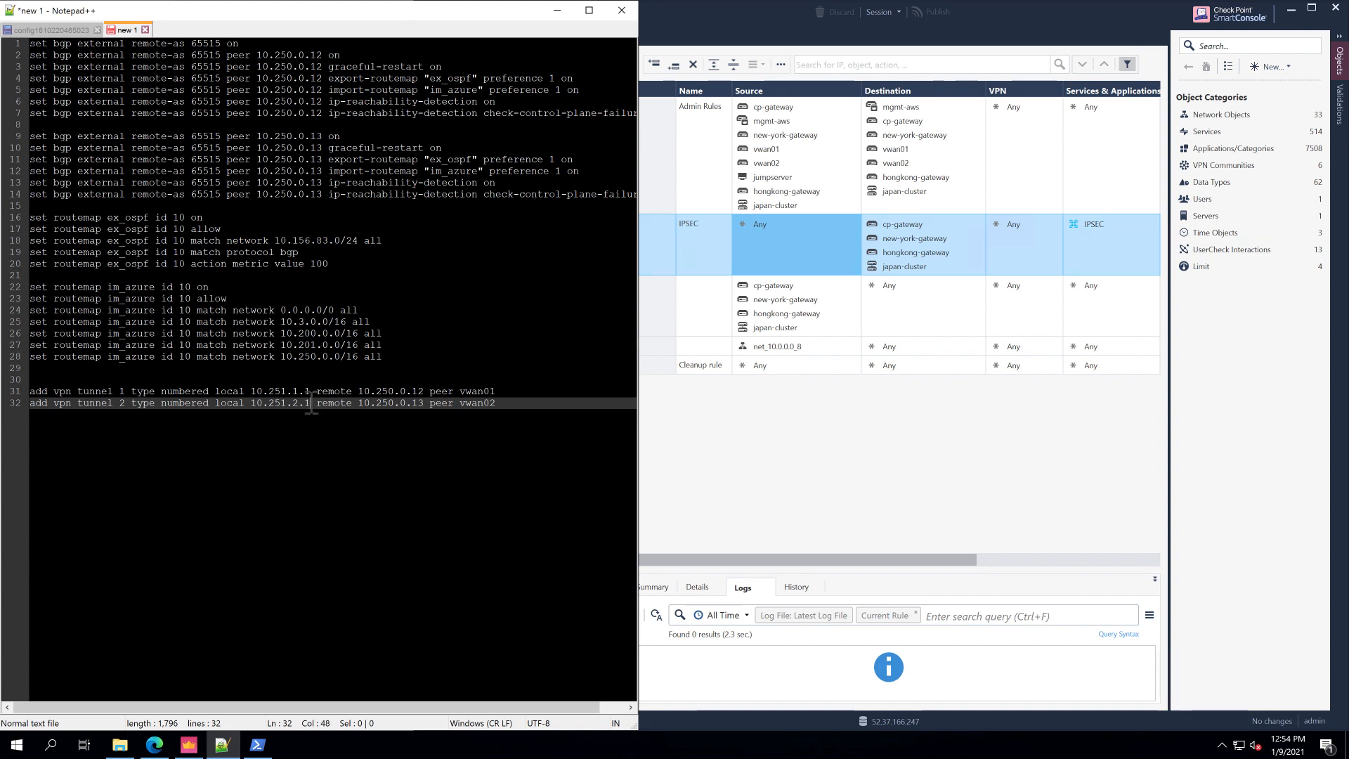
pyautogui.moveTo(358, 392); pyautogui.dragTo(450, 404)
pyautogui.click(425, 406)
pyautogui.press('Up')
pyautogui.press('Down')
# - Switch to the PowerShell window with the SSH session to cp-gateway-new-york
pyautogui.moveTo(260, 747)
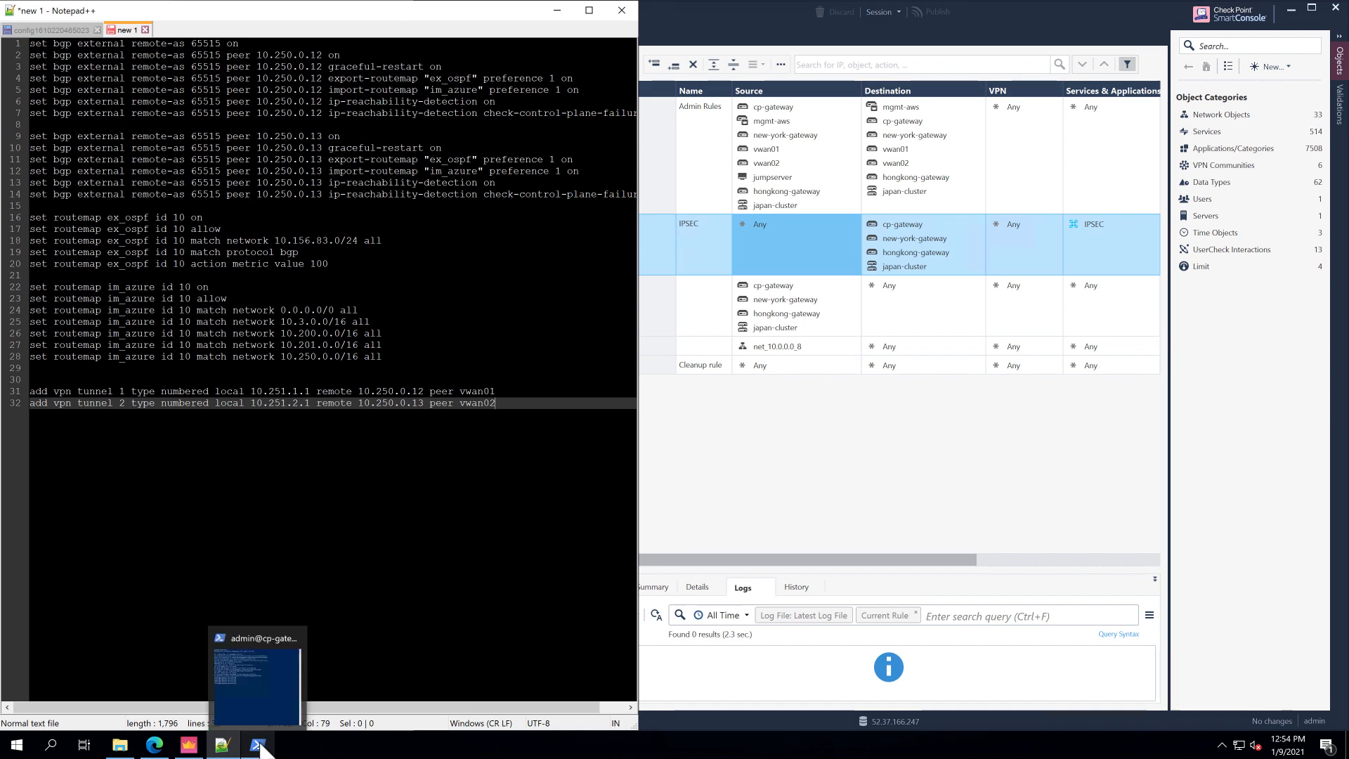
pyautogui.click(256, 664)
pyautogui.click(803, 407)
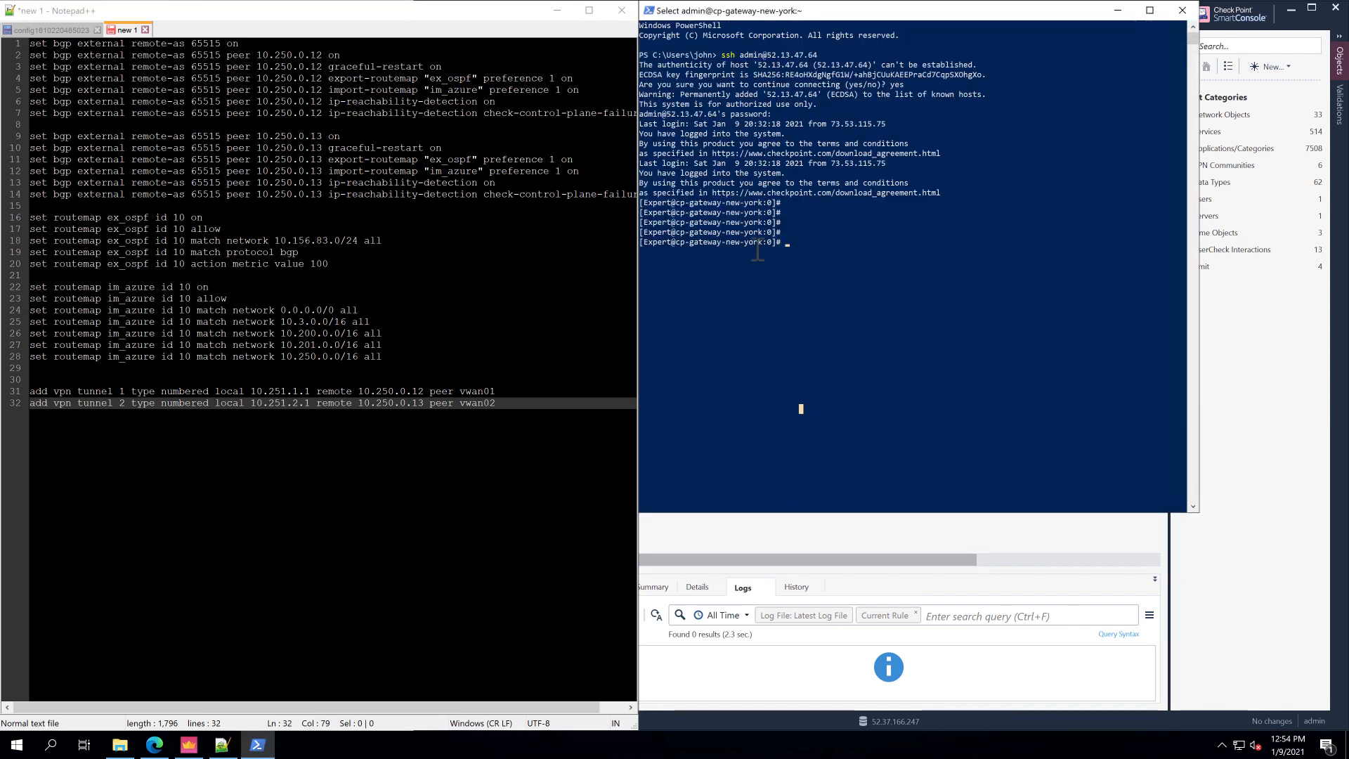
# - Copy the whole block of remote-as 65515 BGP commands for peers 10.250.0.12 and 10.250.0.13 from the prepared script
pyautogui.click(483, 160)
pyautogui.click(400, 78)
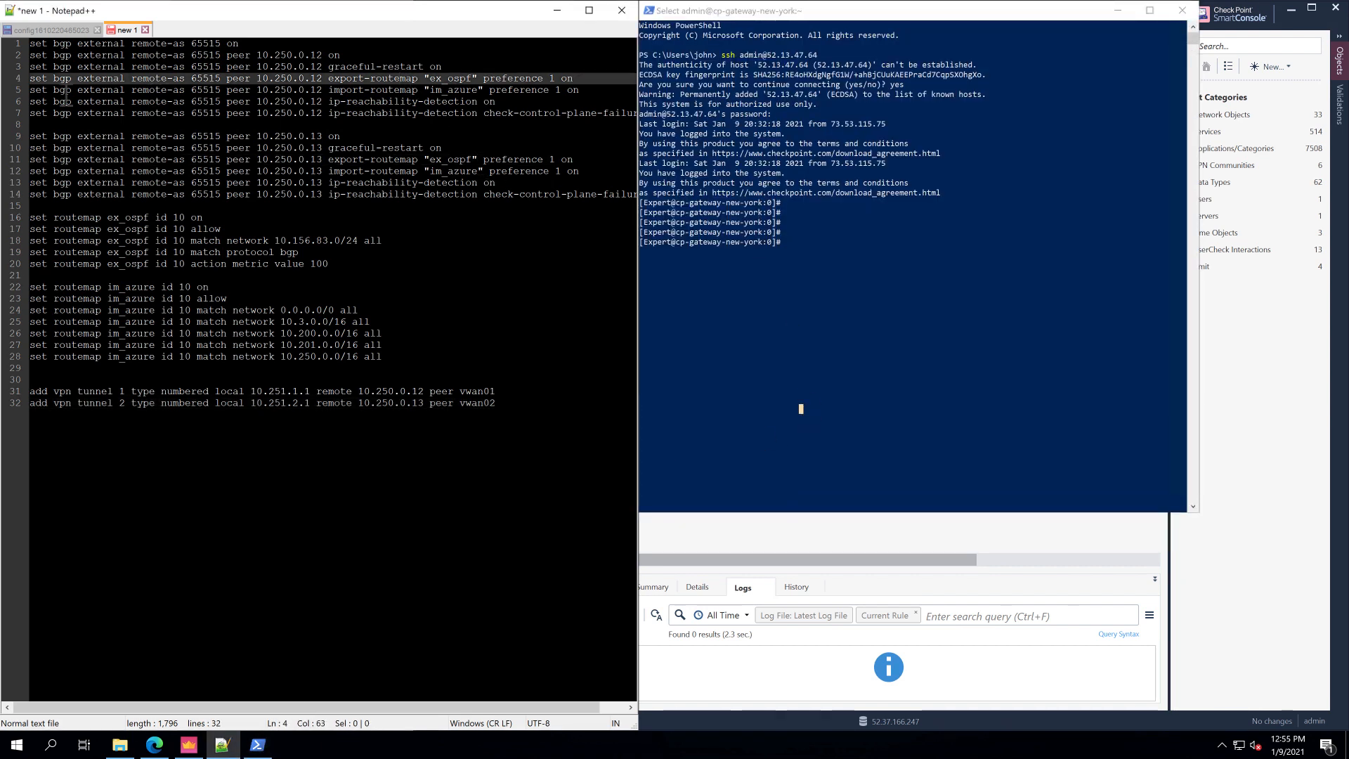
pyautogui.click(32, 45)
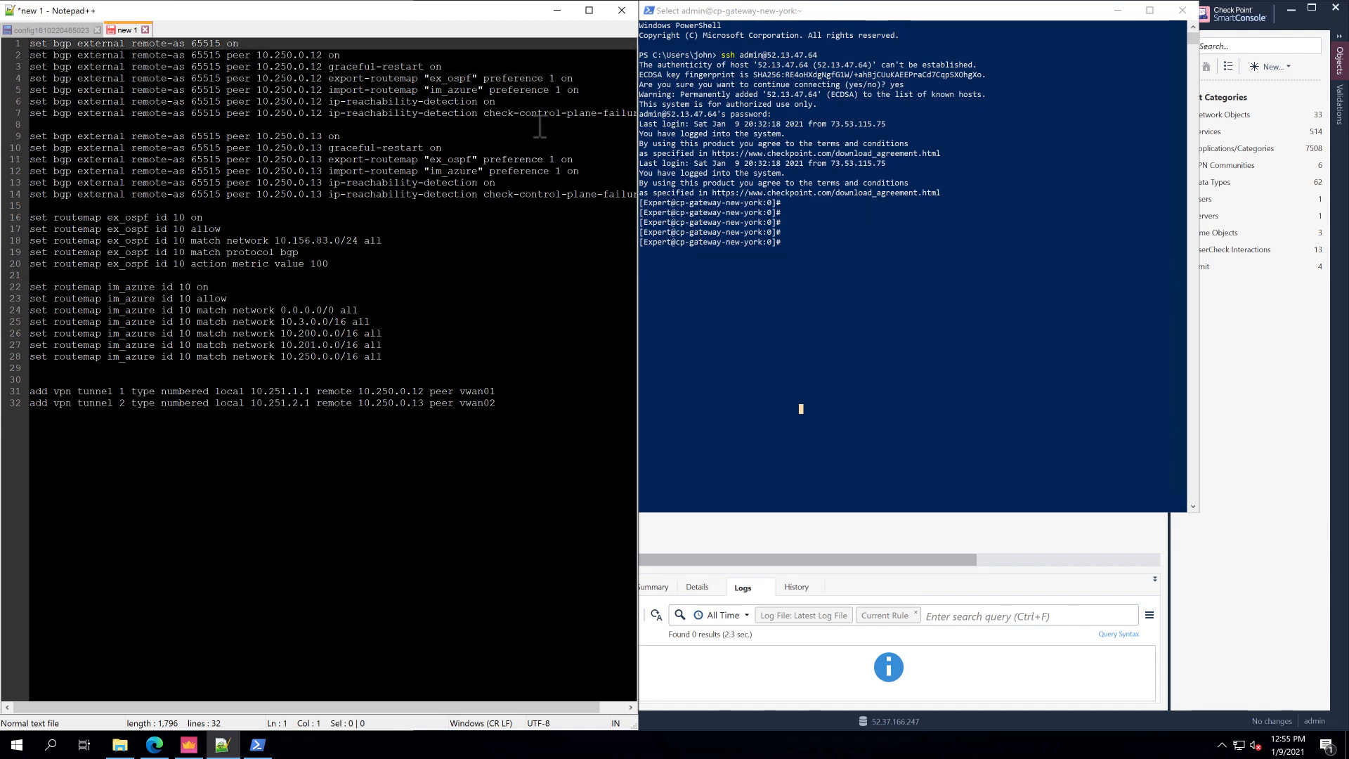
pyautogui.keyDown('shift'); pyautogui.click(537, 206); pyautogui.keyUp('shift')
pyautogui.hotkey('ctrl', 'c')
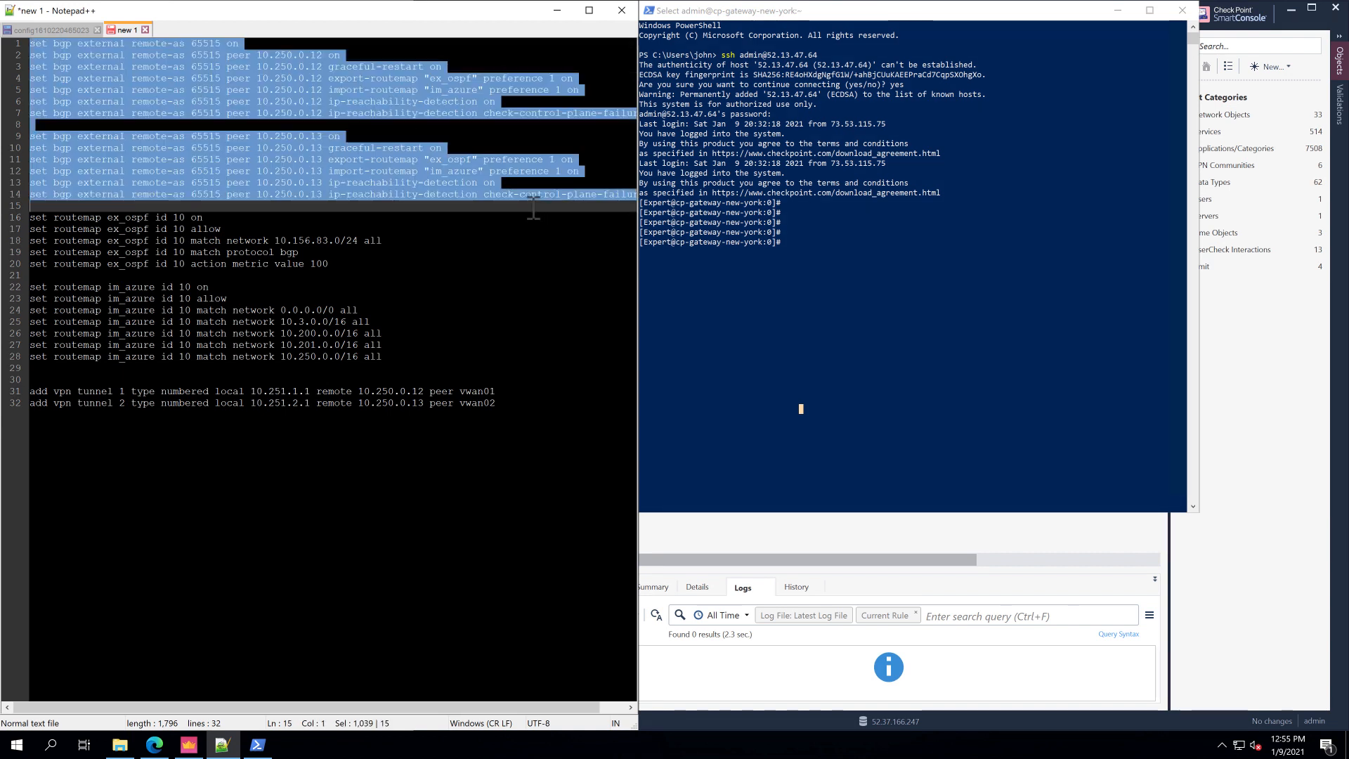
# - Start clish in the SSH session to cp-gateway-new-york and run the copied BGP commands there
pyautogui.click(722, 325)
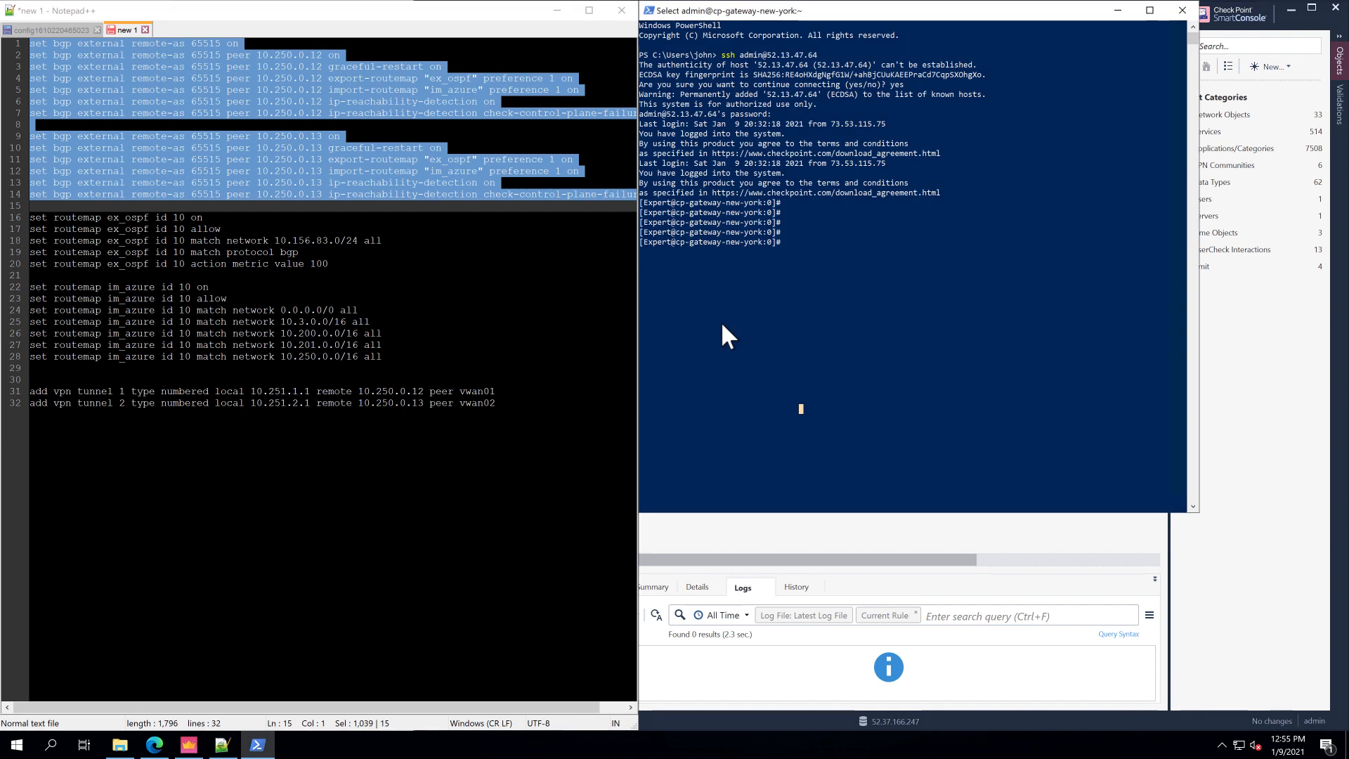
pyautogui.write('cl')
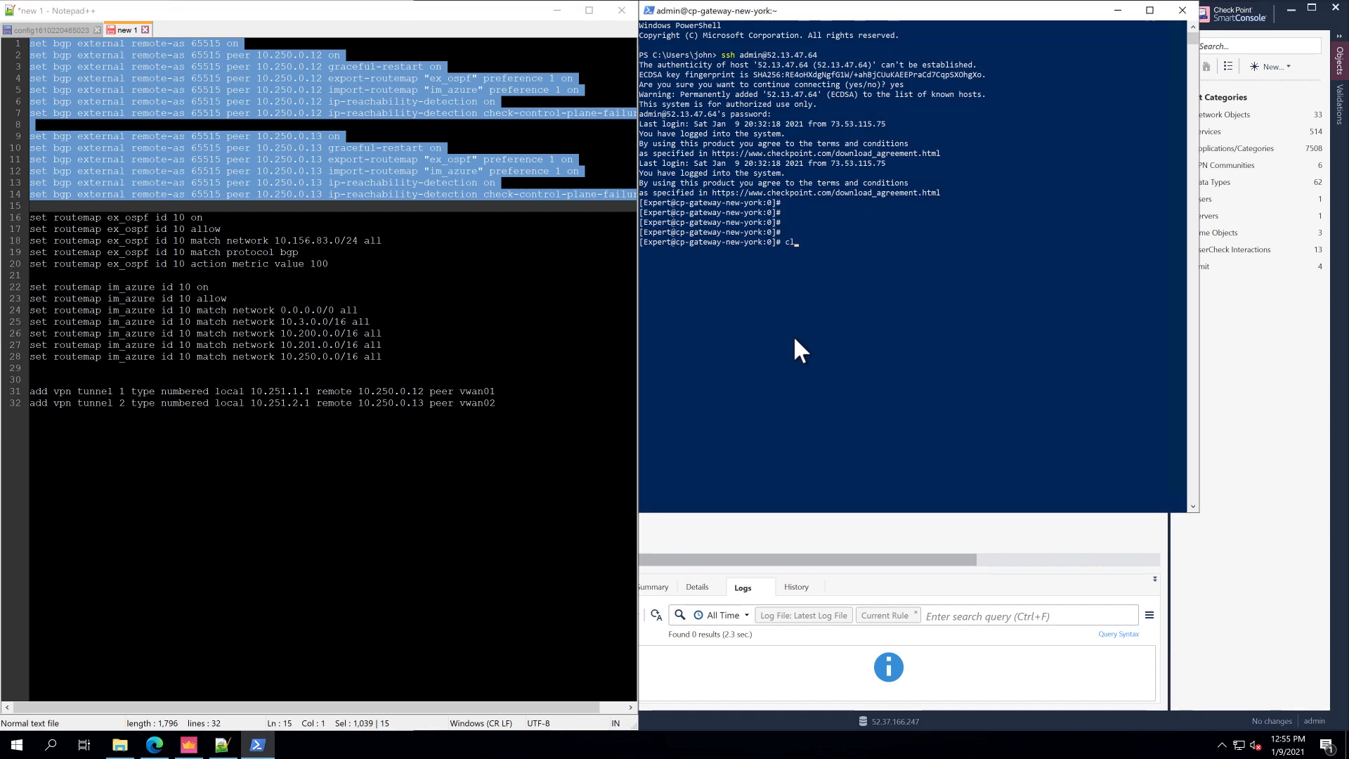
pyautogui.write('ish')
pyautogui.press('Return')
pyautogui.rightClick(794, 335)
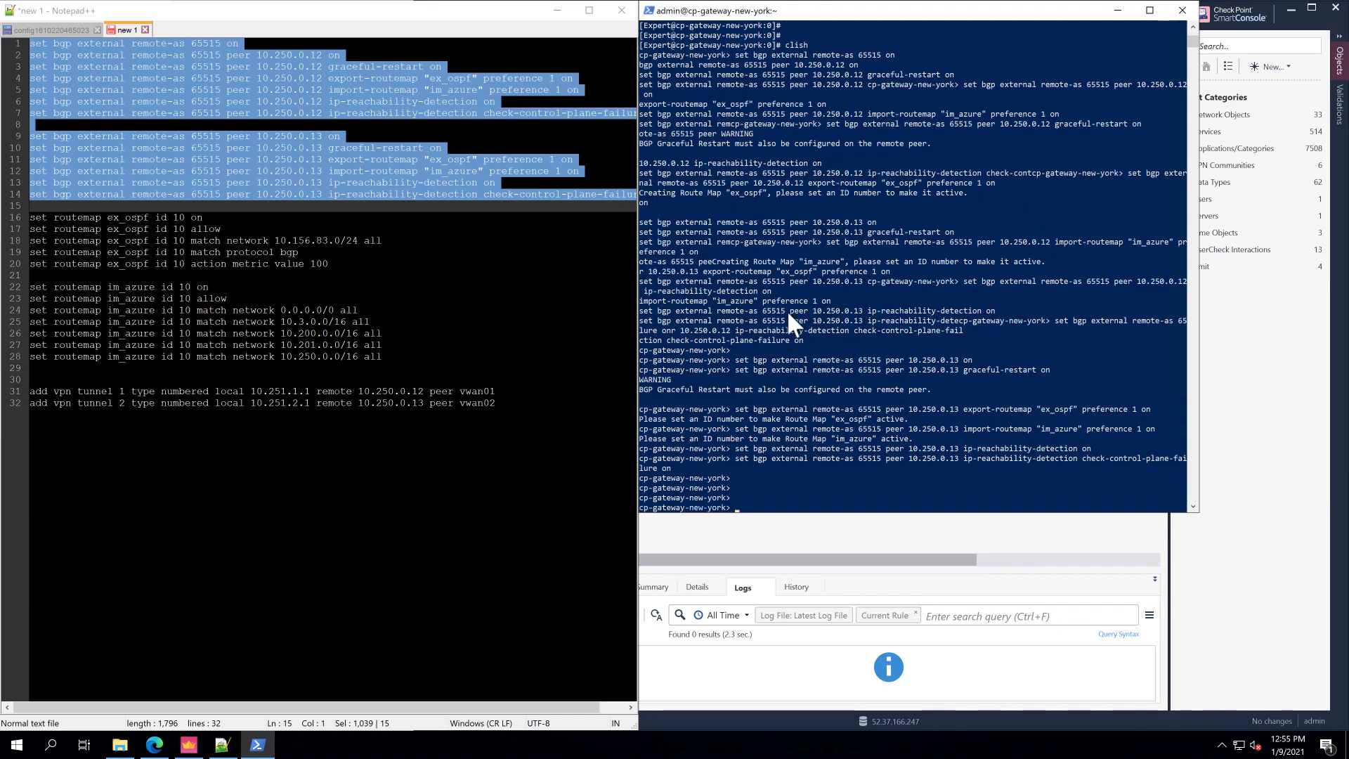
# - Copy the ex_ospf and im_azure route map commands from the script and run them in the gateway's clish session
pyautogui.click(489, 263)
pyautogui.moveTo(406, 367); pyautogui.dragTo(33, 205)
pyautogui.hotkey('ctrl', 'c')
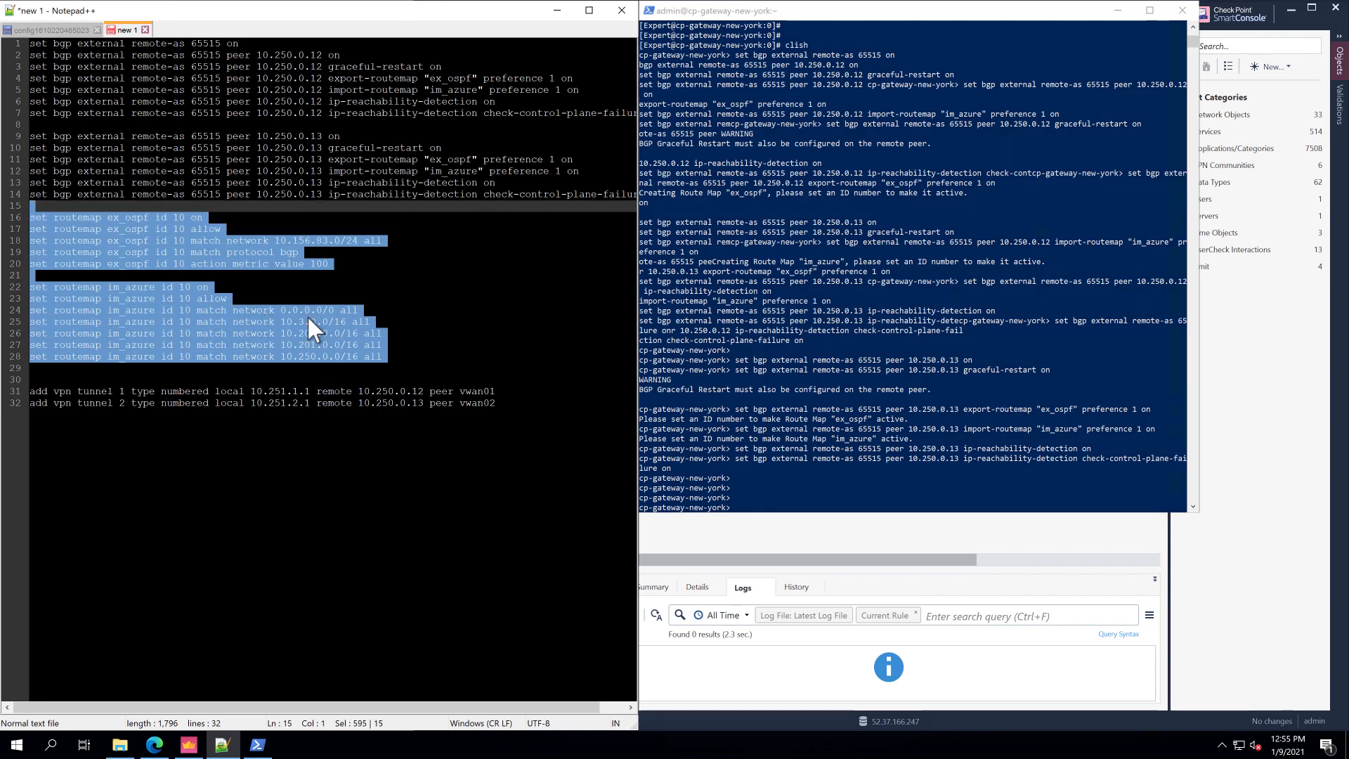
pyautogui.click(966, 207)
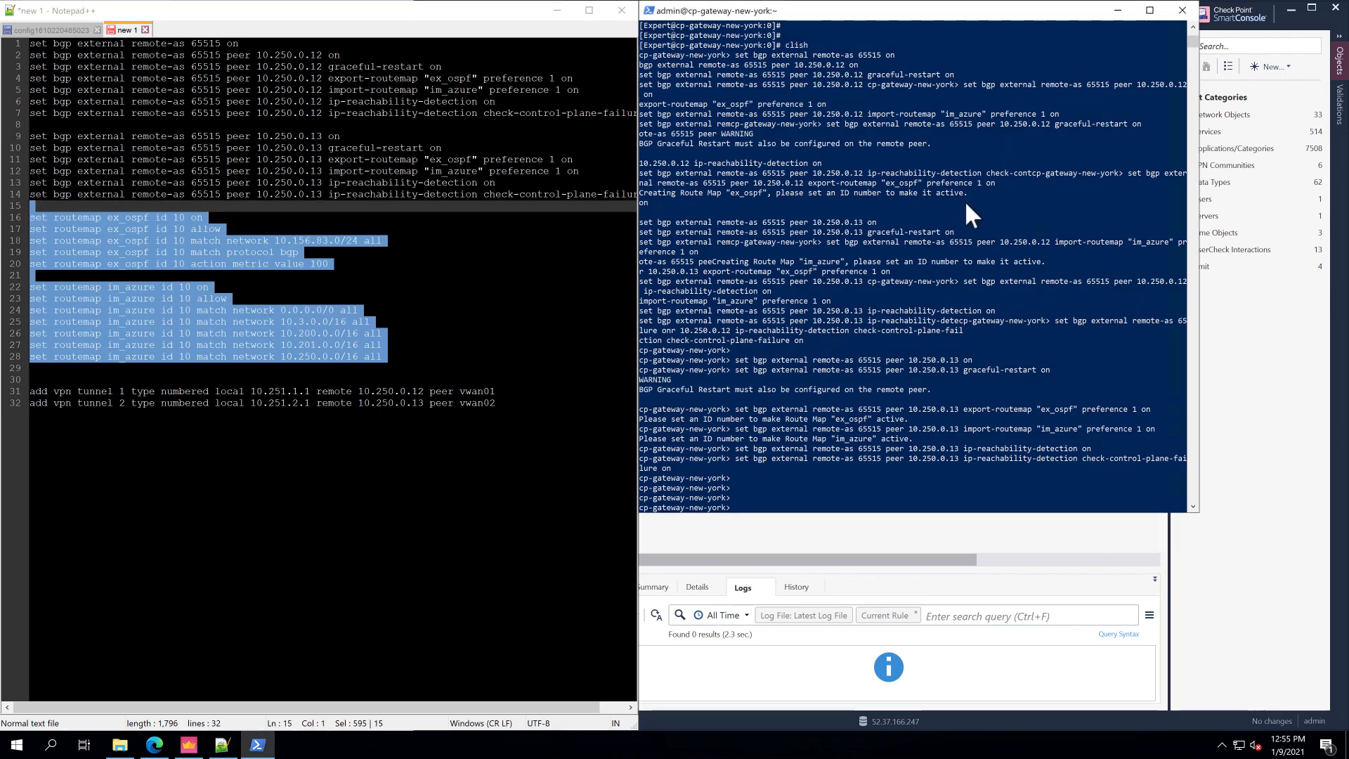
pyautogui.rightClick(964, 200)
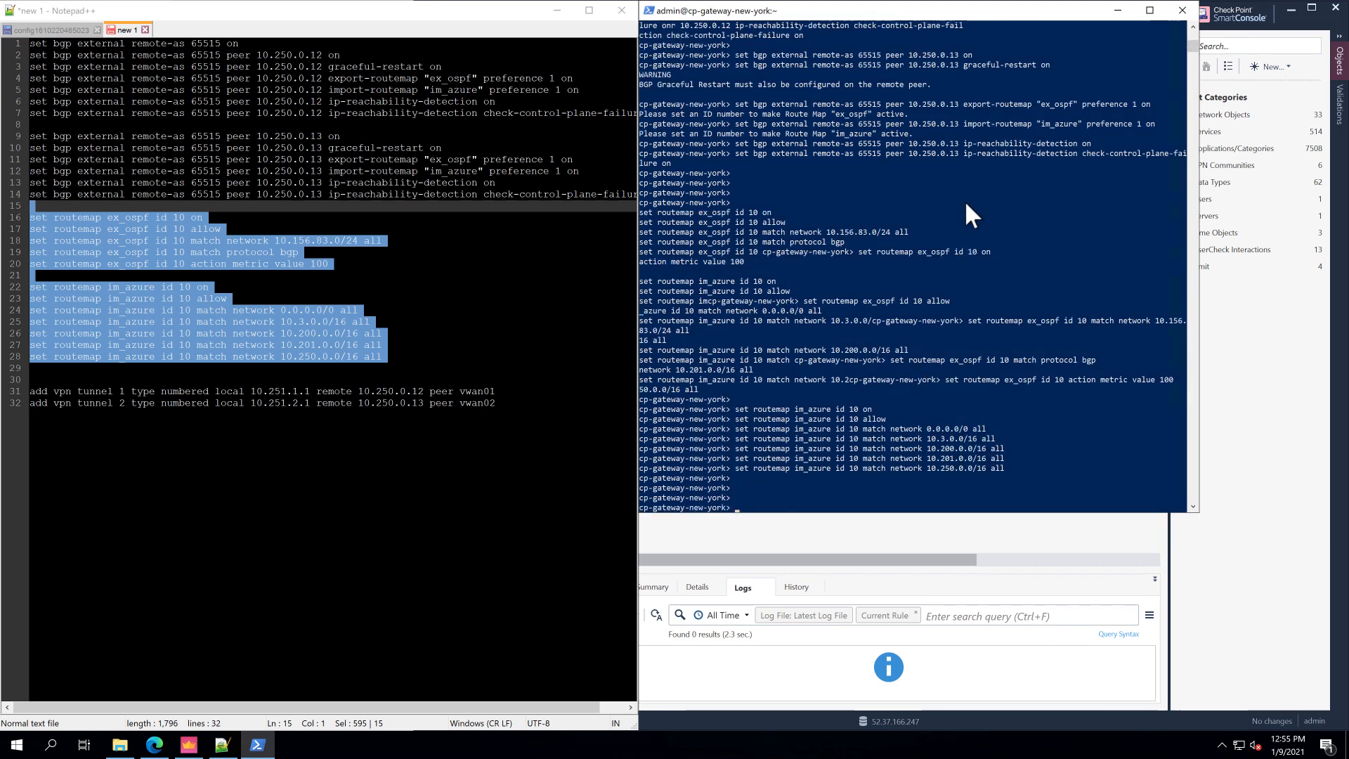
# - Copy the two numbered VPN tunnel commands for peers vwan01 and vwan02 and run them in the gateway's clish session
pyautogui.moveTo(524, 403); pyautogui.dragTo(14, 372)
pyautogui.hotkey('ctrl', 'c')
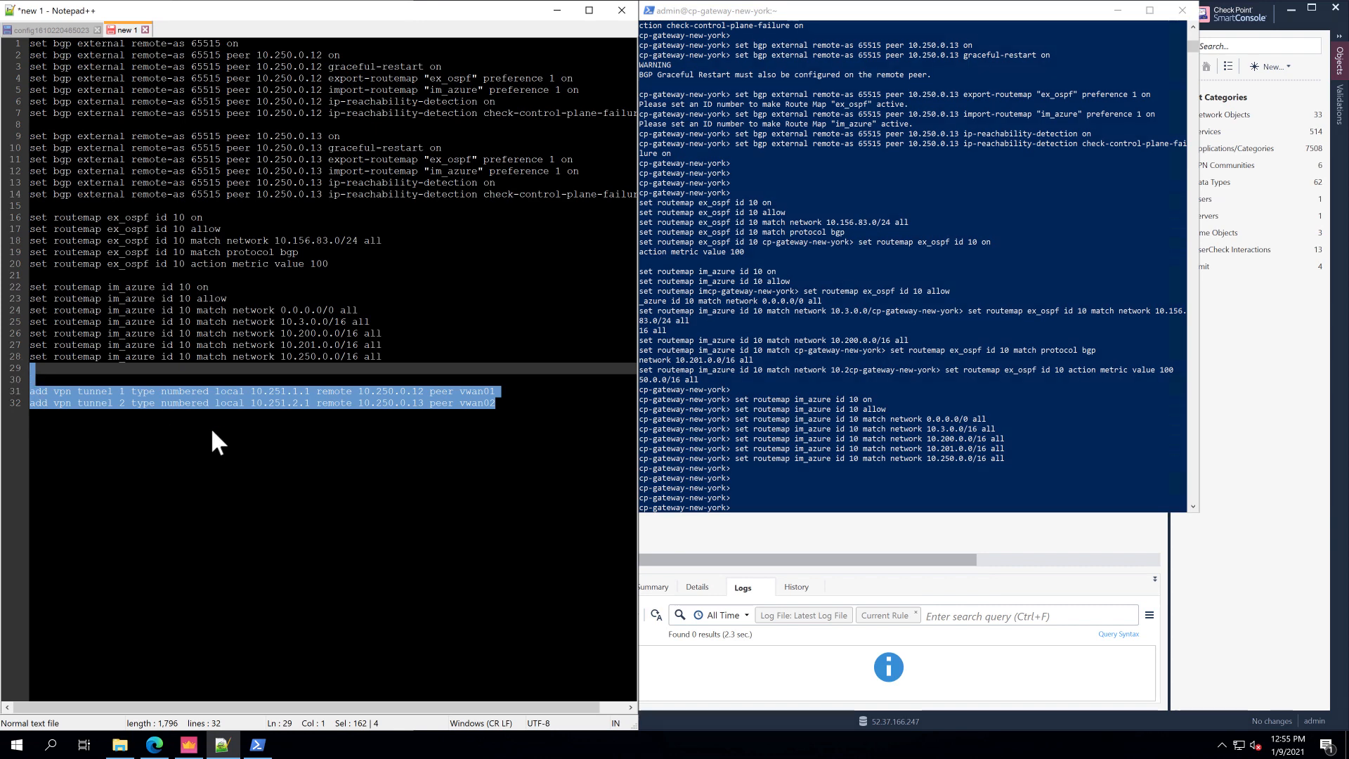
pyautogui.click(864, 279)
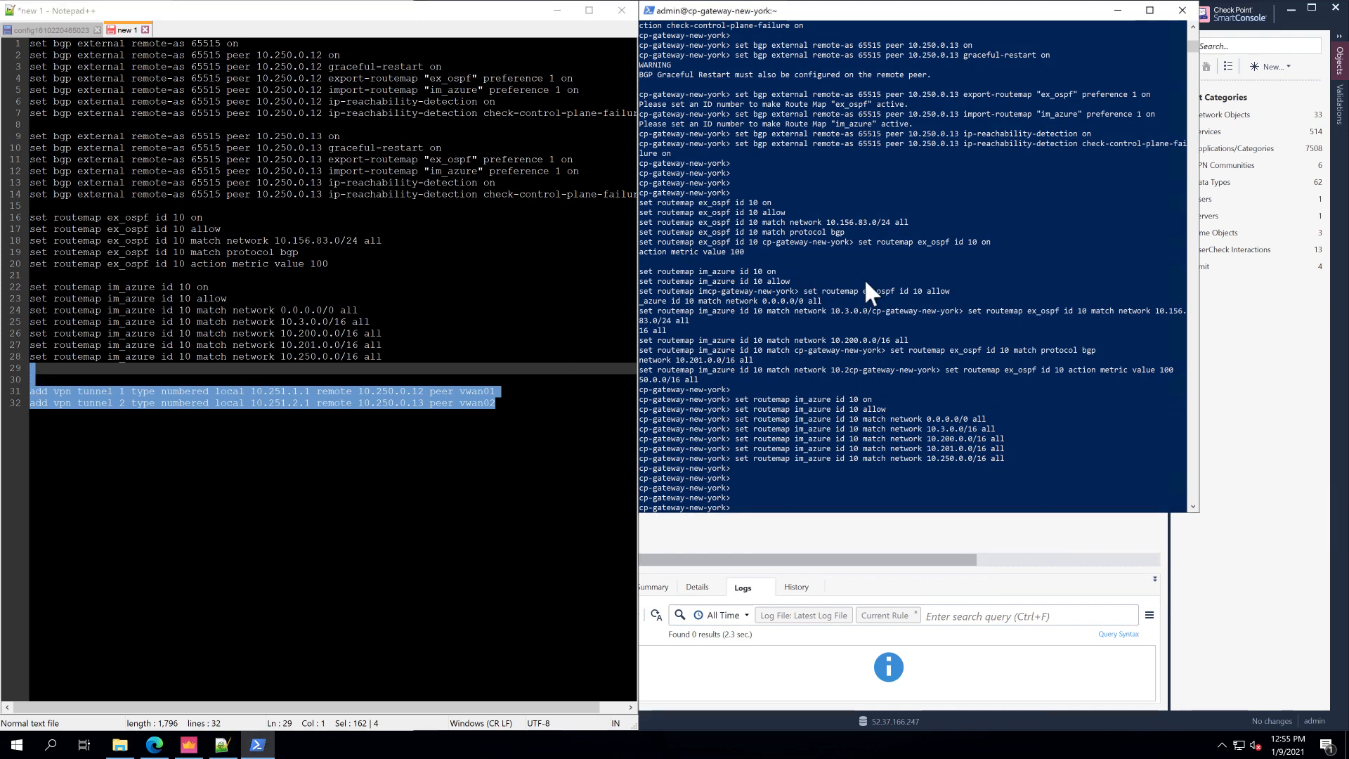
pyautogui.rightClick(864, 278)
pyautogui.press('Return')
pyautogui.press('Return')
pyautogui.press('Return')
# - Save the gateway configuration with the save config command
pyautogui.write('save c')
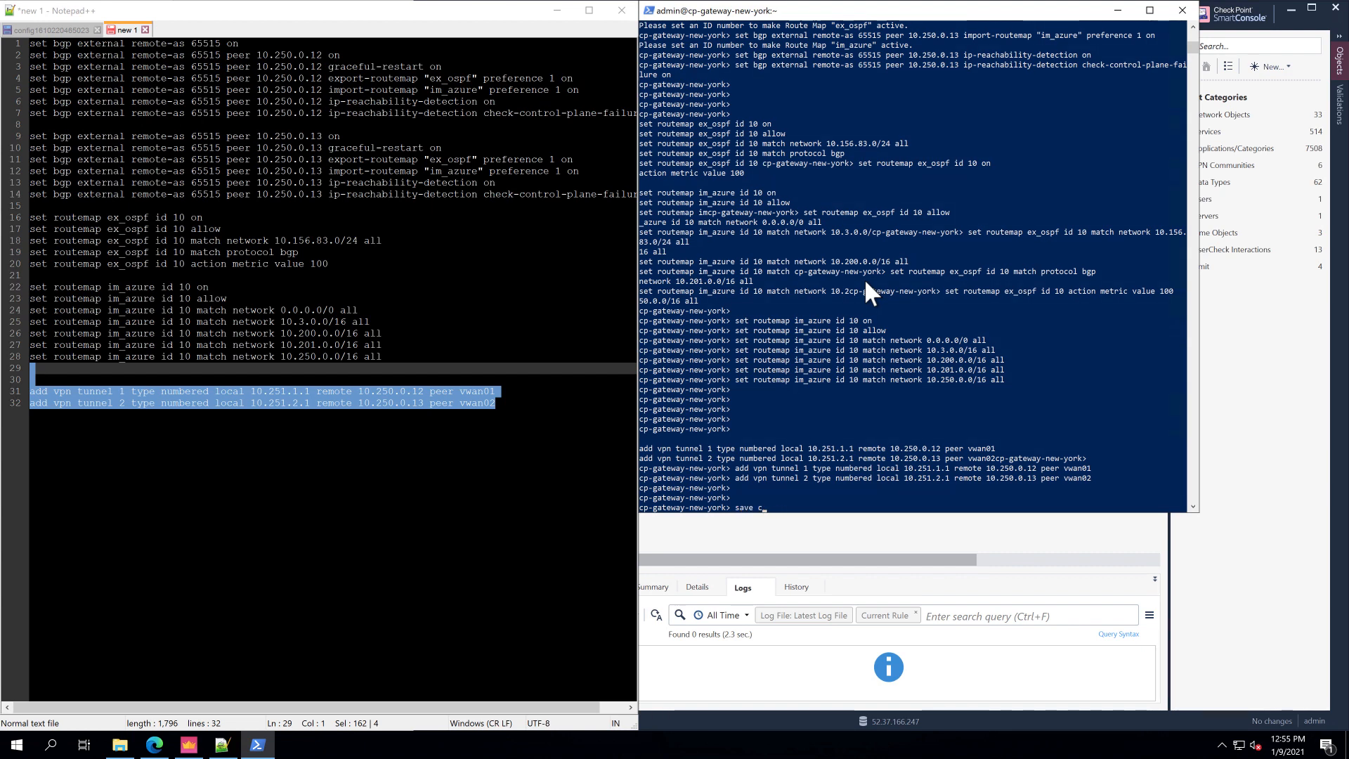
pyautogui.write('nfonfig')
pyautogui.press('Return')
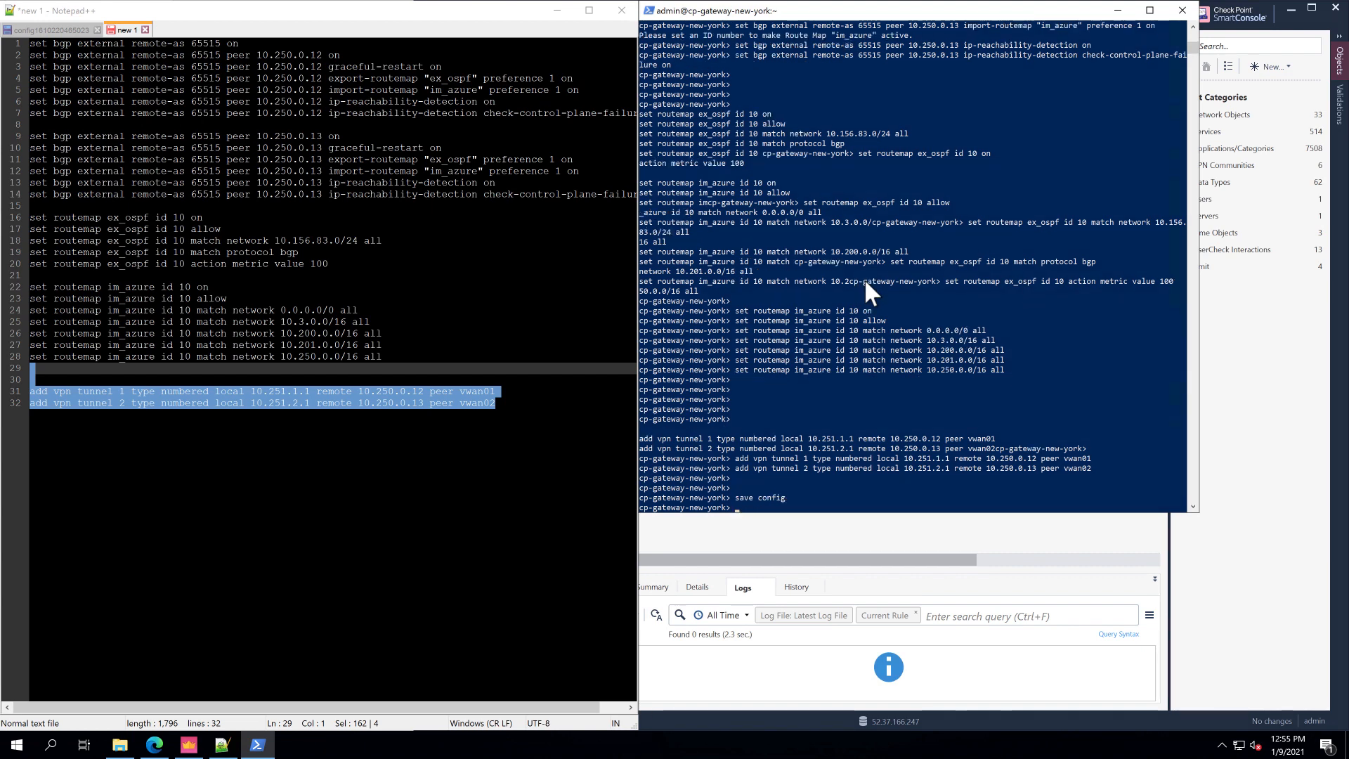
# - Switch to SmartConsole and open the Network Management settings of the new-york-gateway object
pyautogui.click(744, 559)
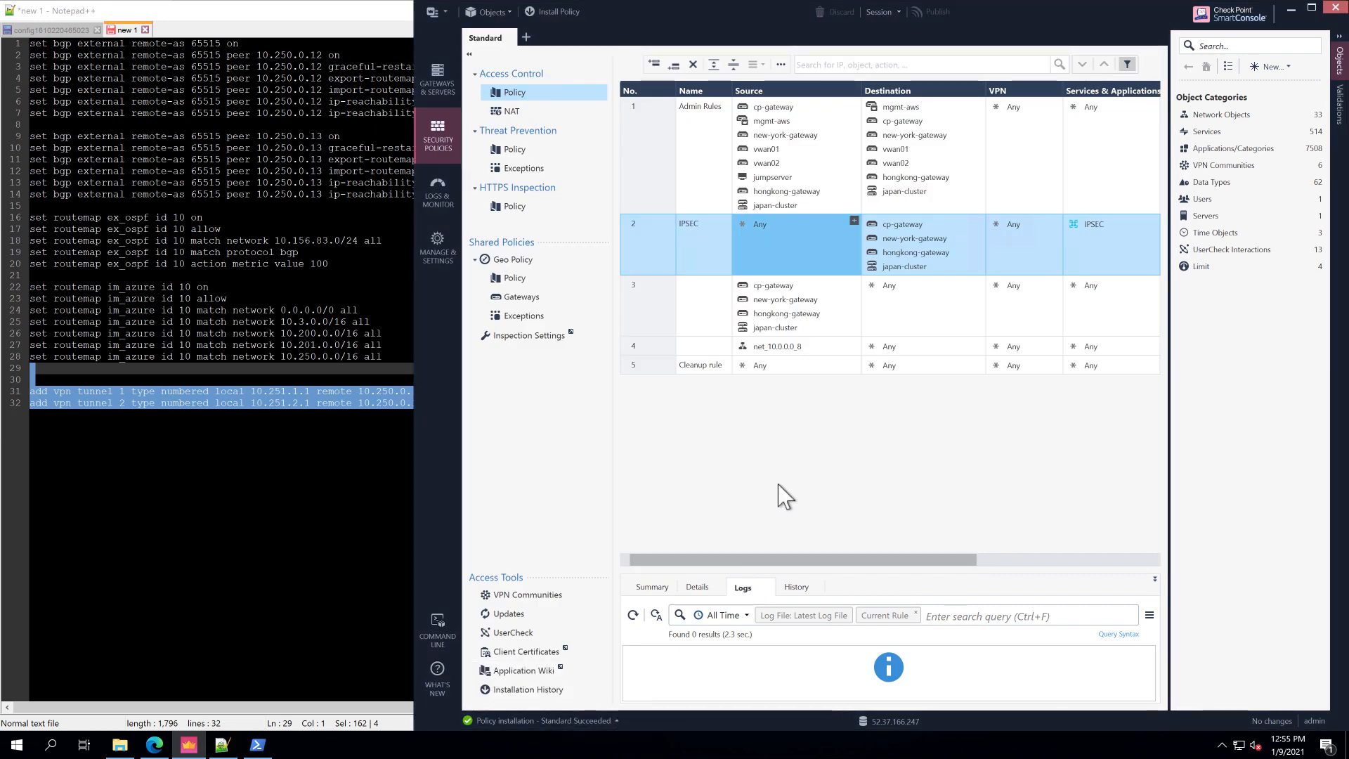
pyautogui.click(222, 450)
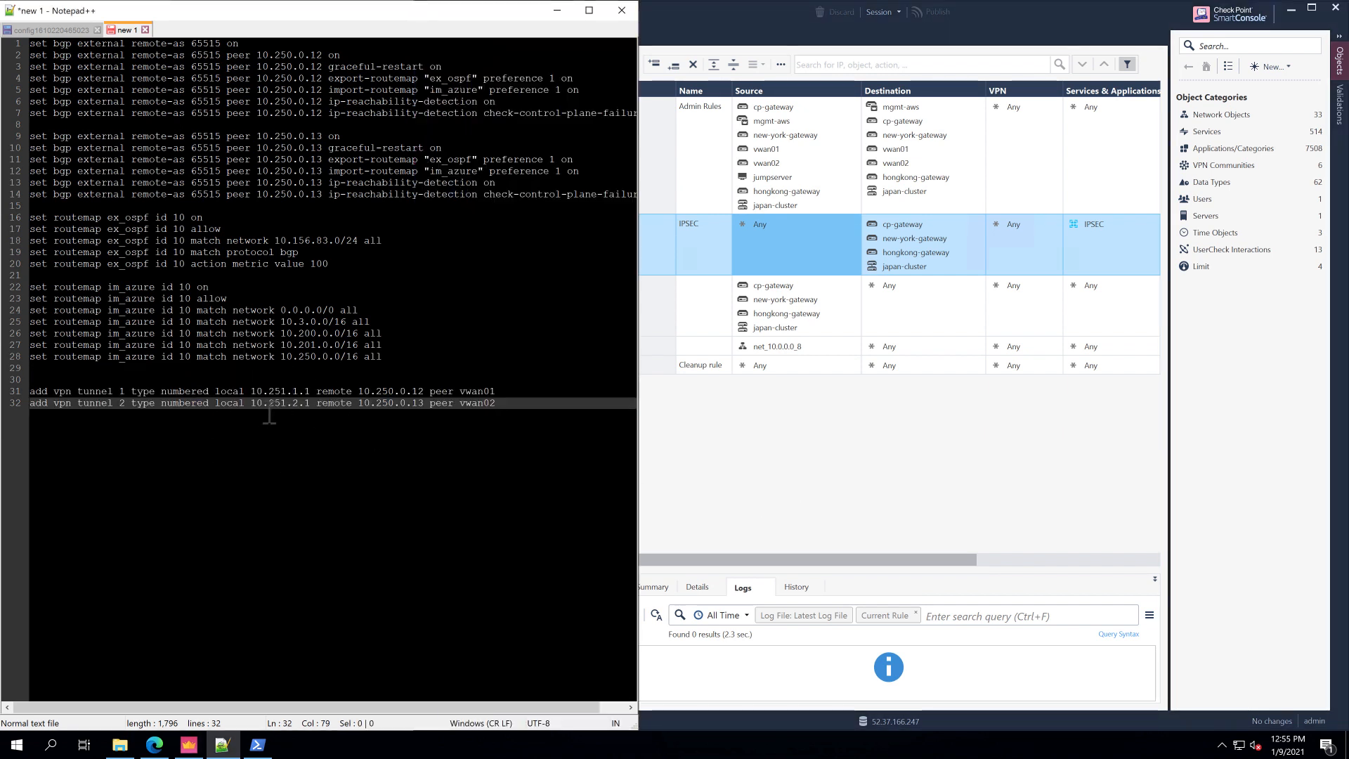
pyautogui.click(786, 459)
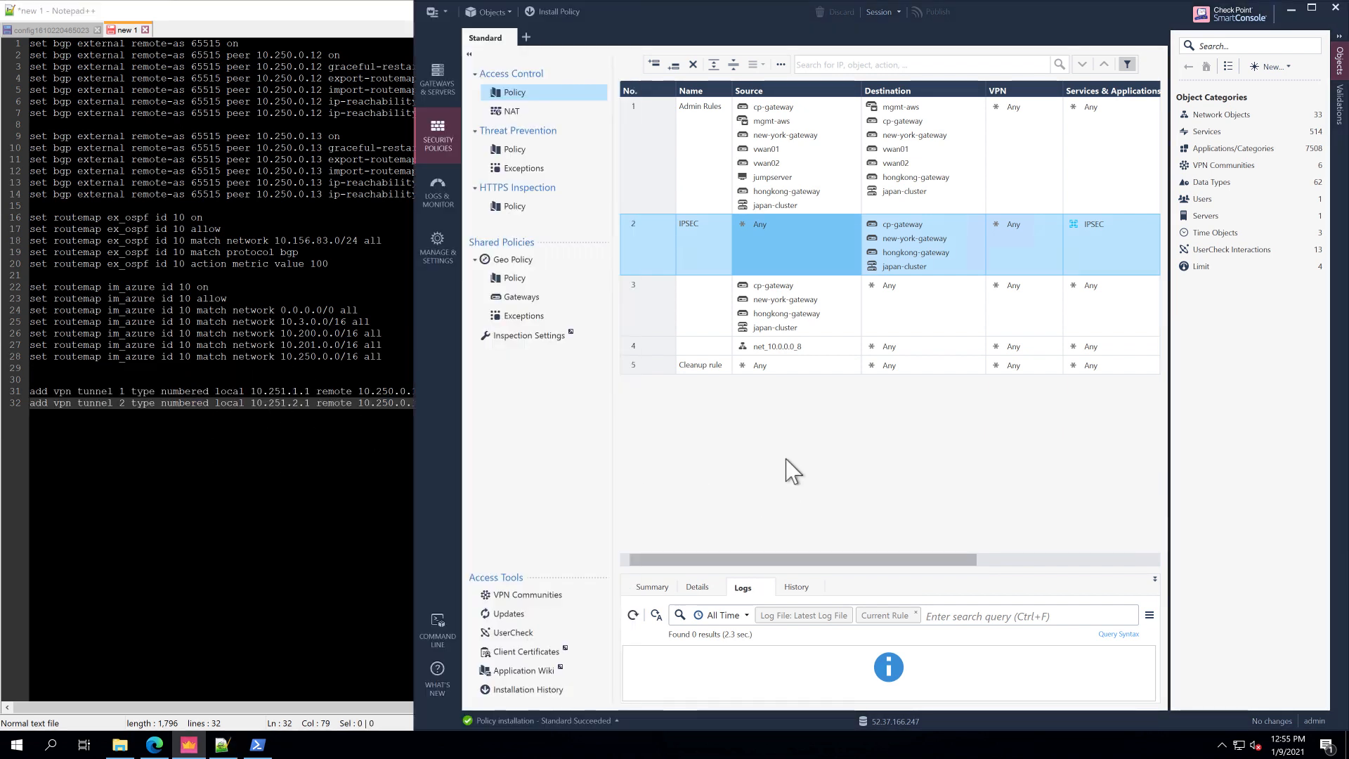
pyautogui.click(437, 79)
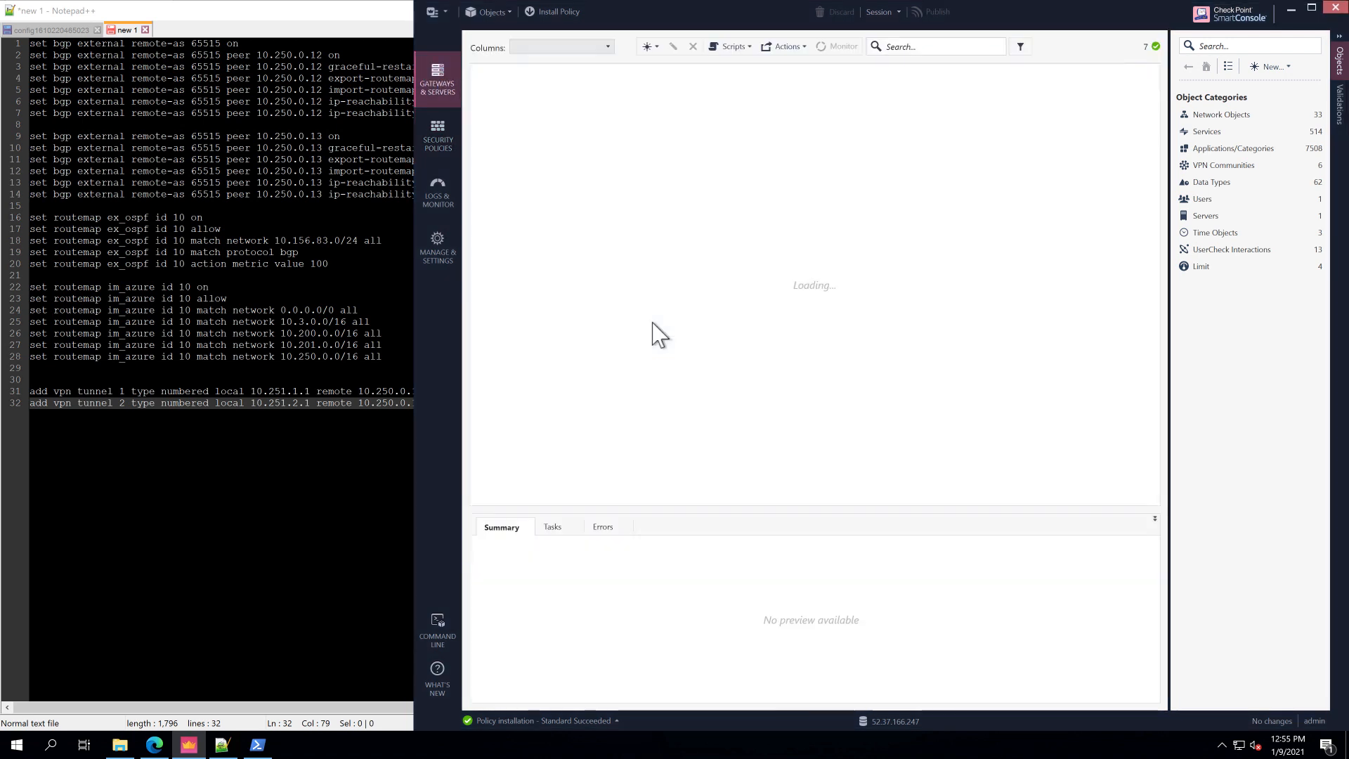
pyautogui.click(566, 191)
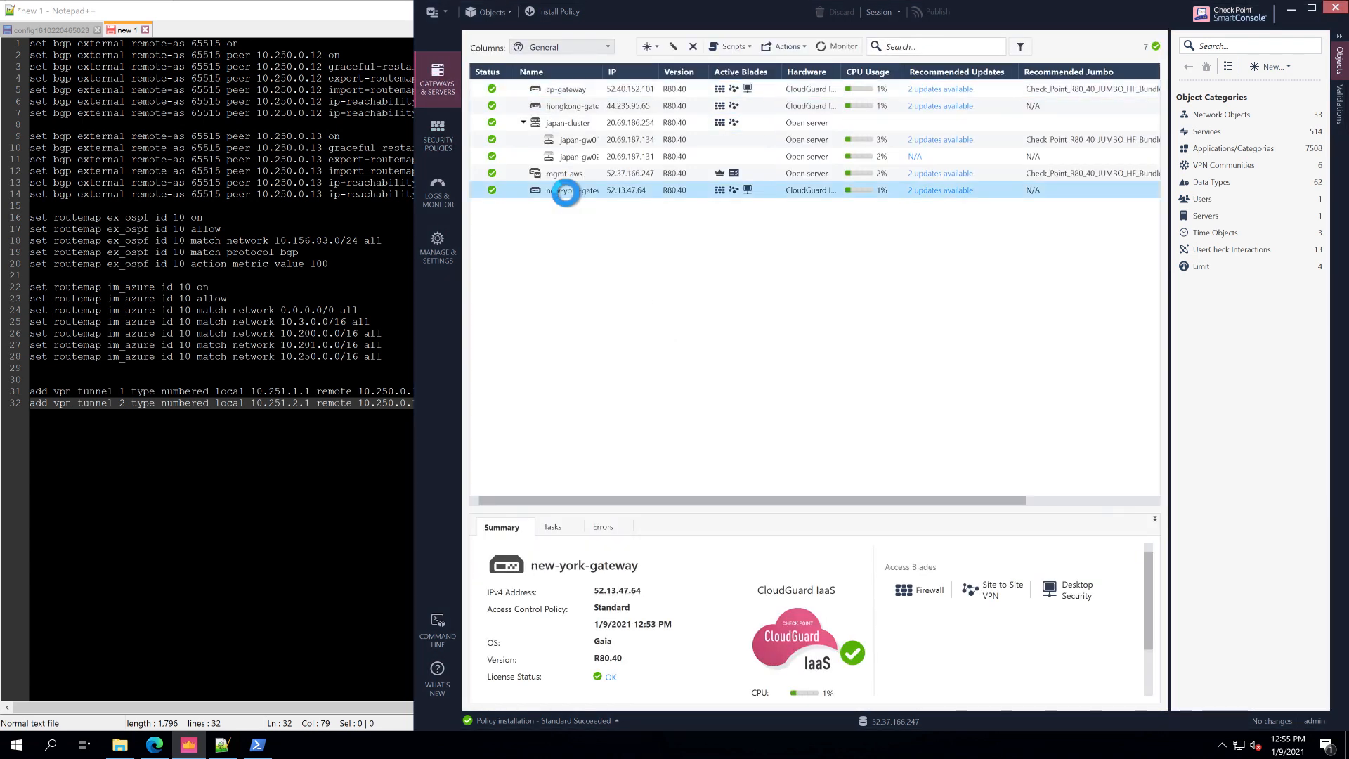
pyautogui.doubleClick(566, 191)
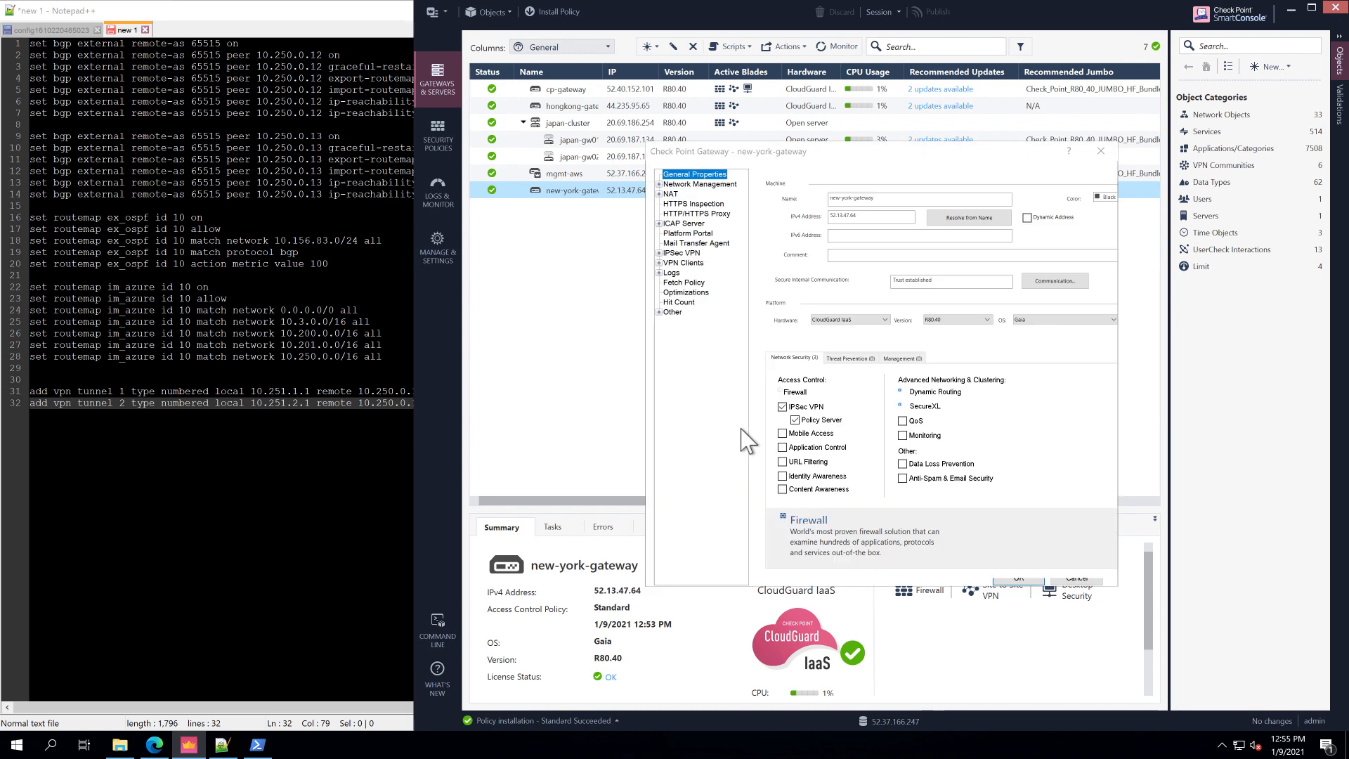
pyautogui.click(700, 184)
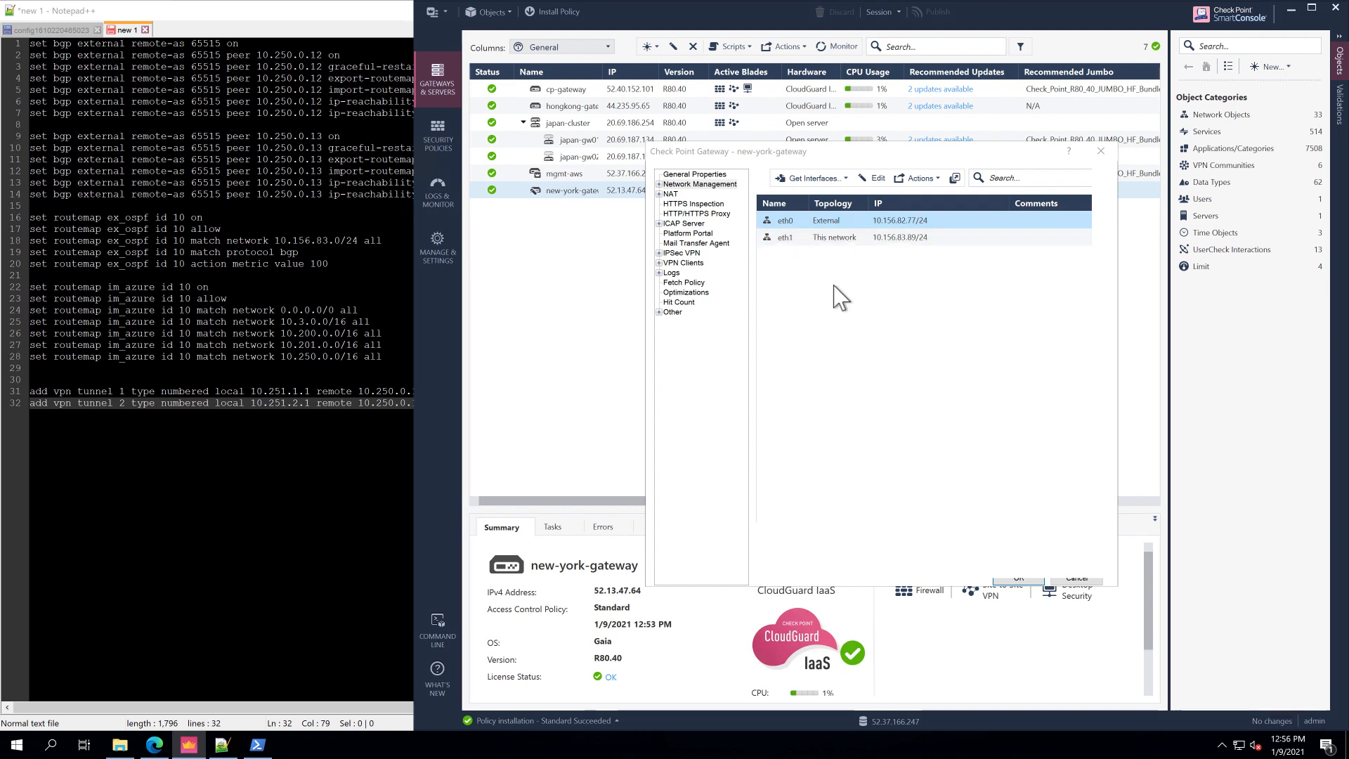
# - Get the gateway's interfaces with topology, allow existing topology settings to be overwritten, and accept the retrieved results
pyautogui.click(846, 180)
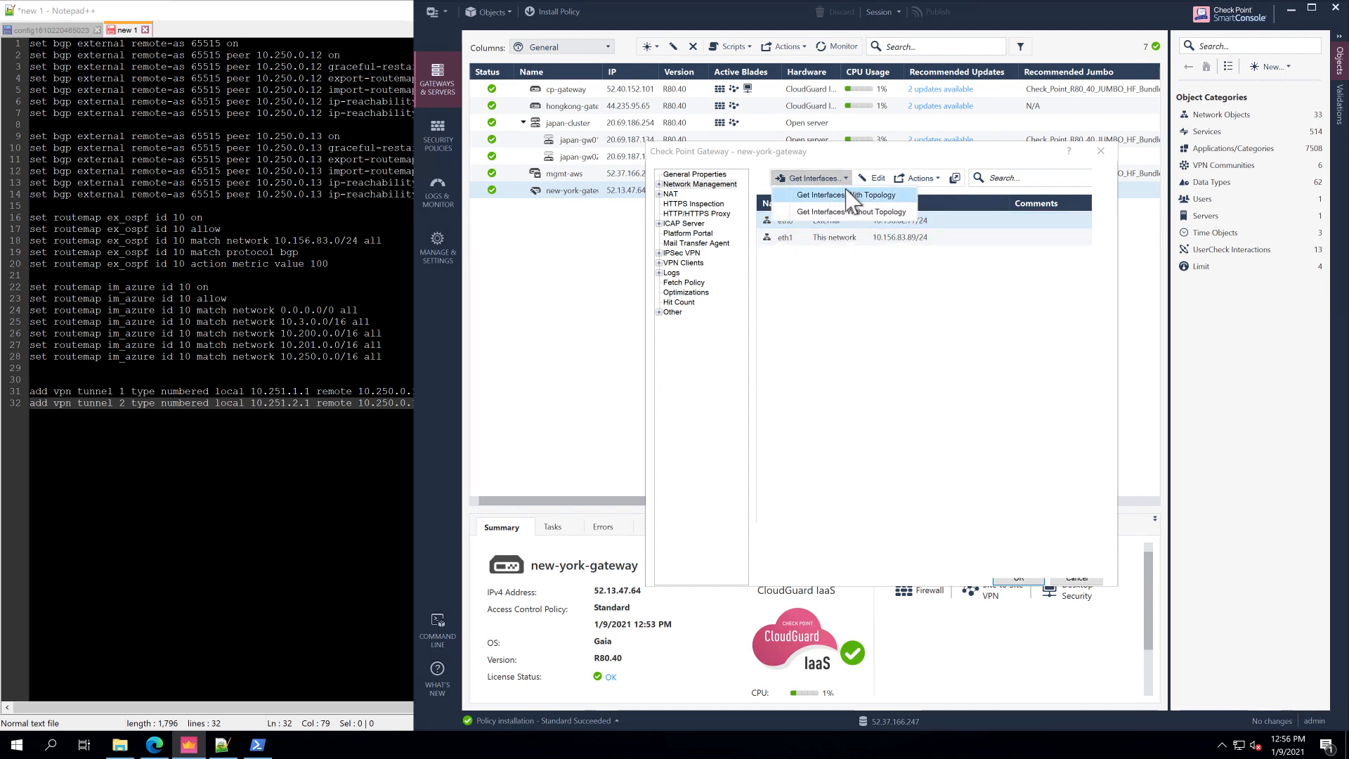
pyautogui.click(846, 196)
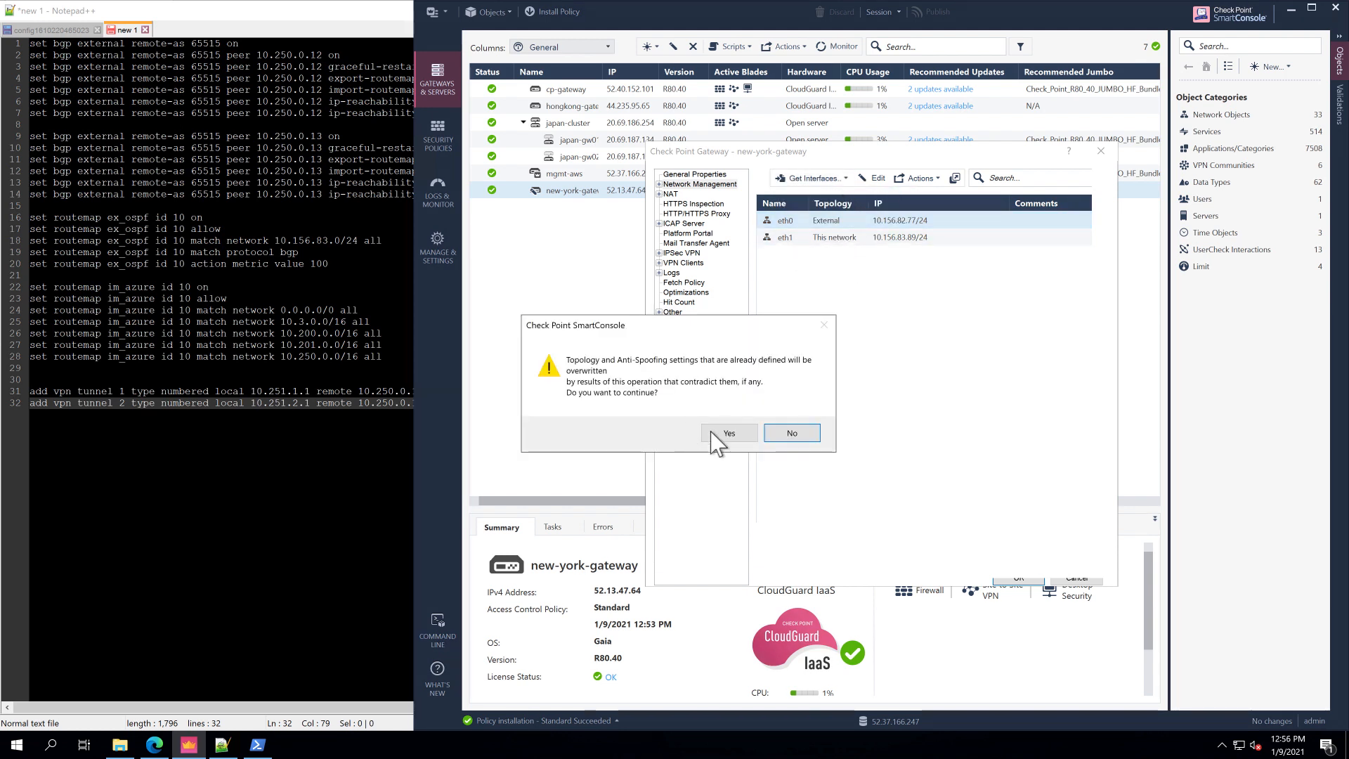
pyautogui.click(724, 433)
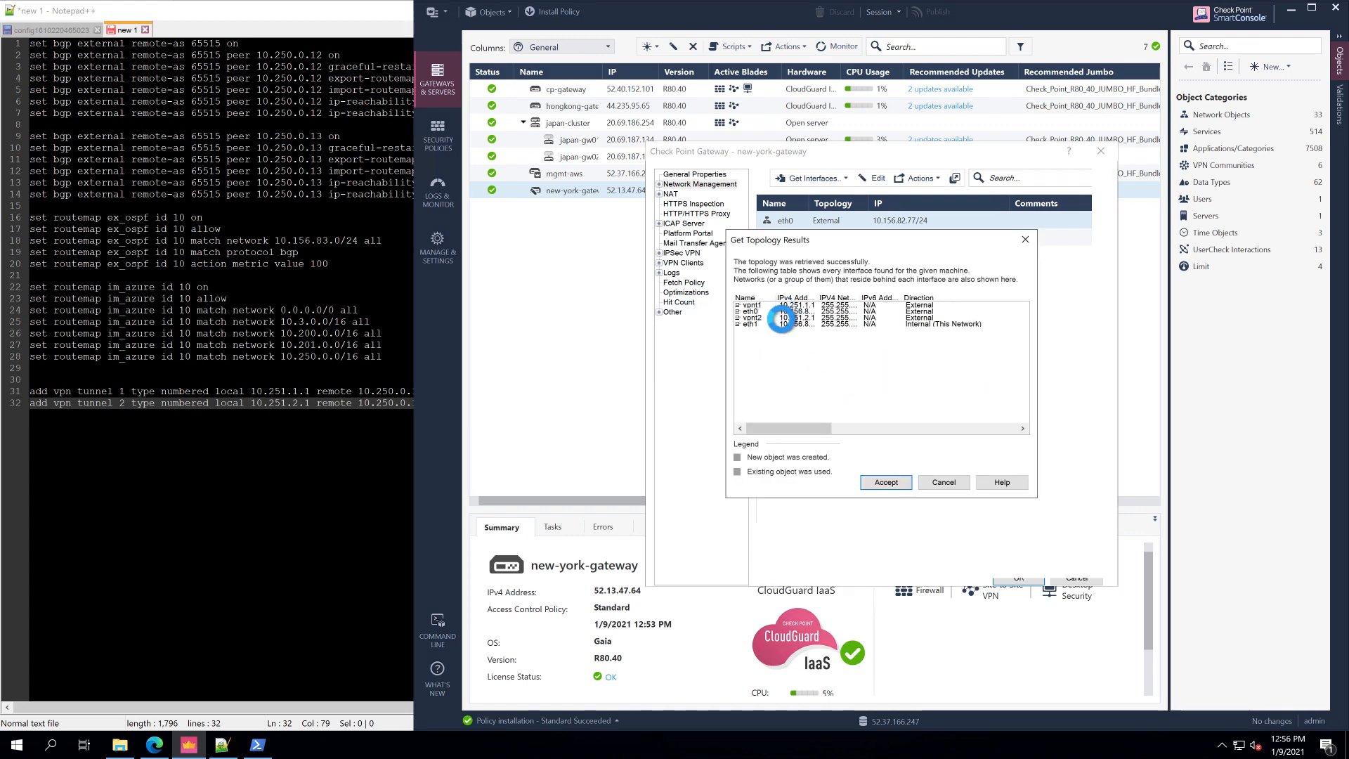
pyautogui.click(886, 482)
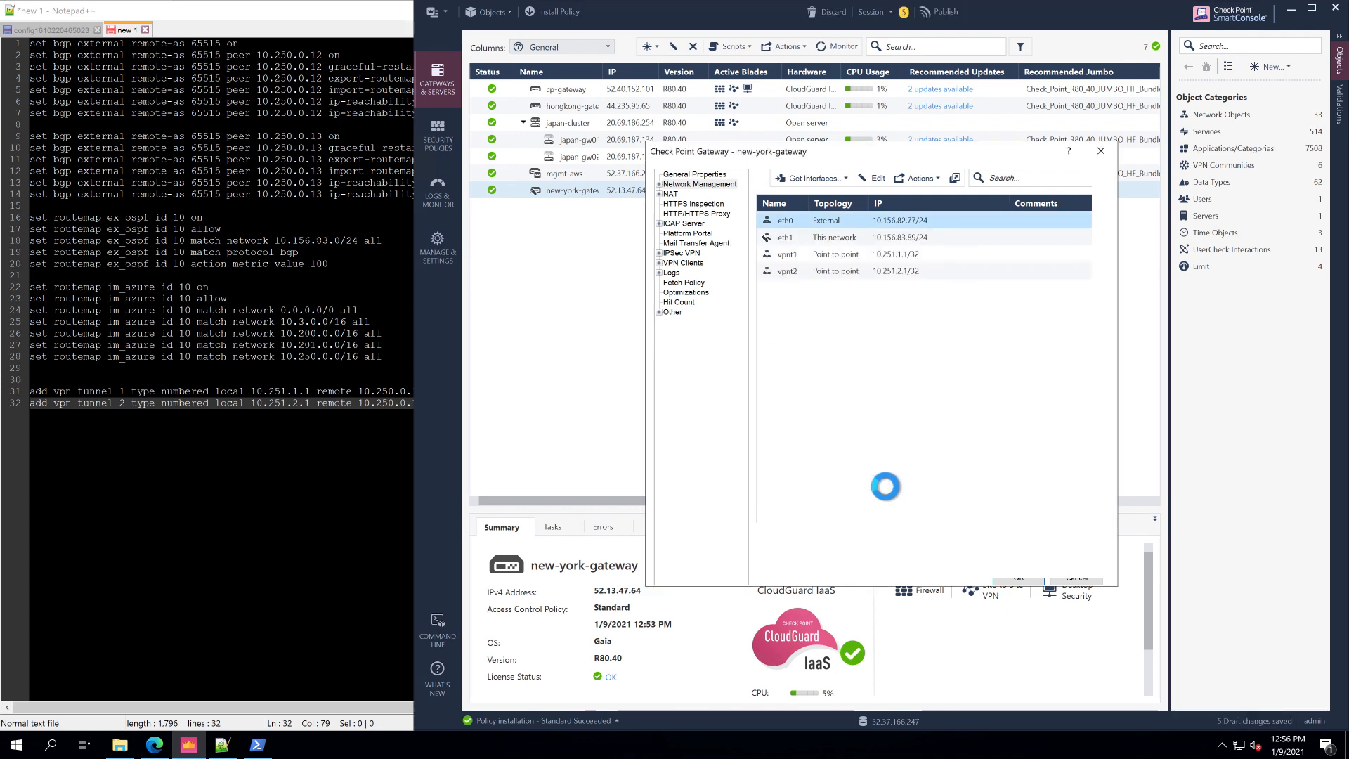
# - Inspect the vpnt1 interface's general and VPN tunnel settings, checking its IPv4 address, peer and remote address, without changing anything
pyautogui.click(809, 254)
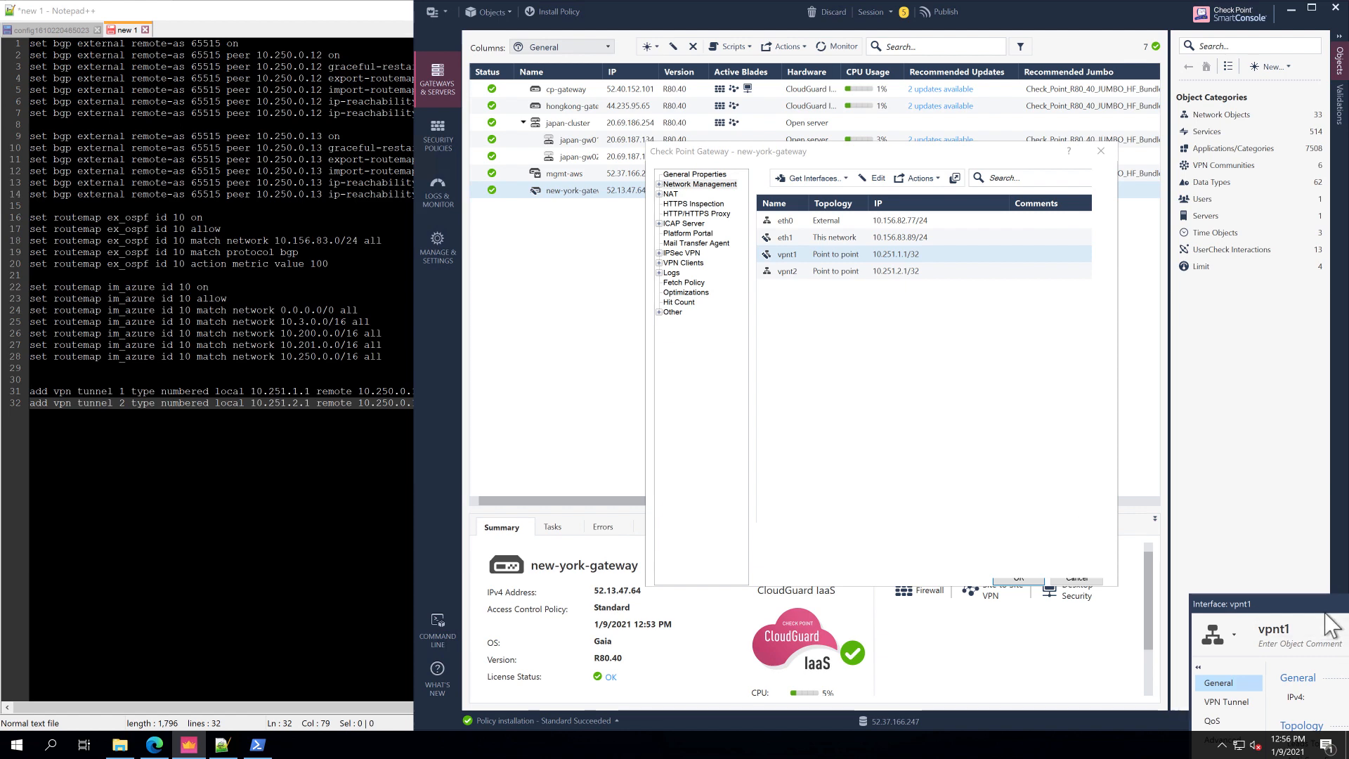
pyautogui.moveTo(1236, 604); pyautogui.dragTo(882, 284)
pyautogui.click(964, 366)
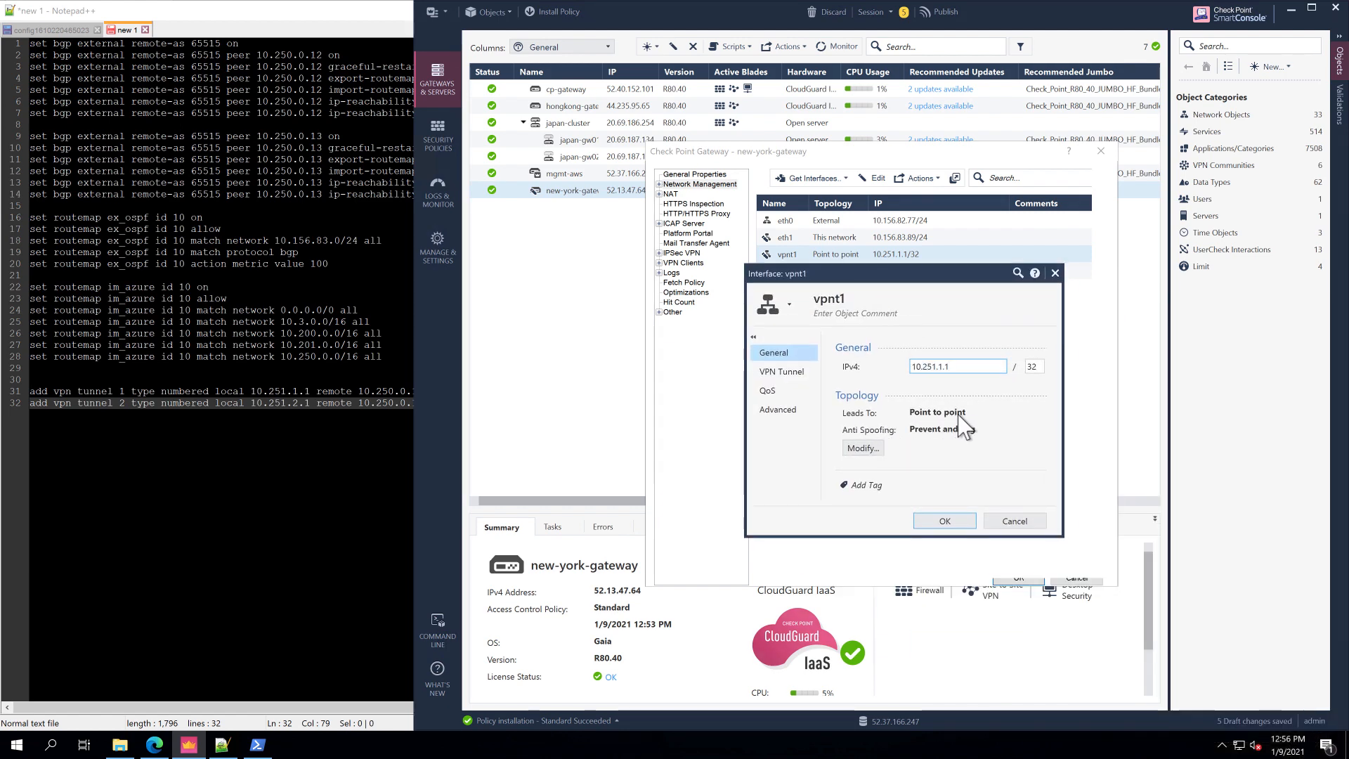
pyautogui.click(781, 376)
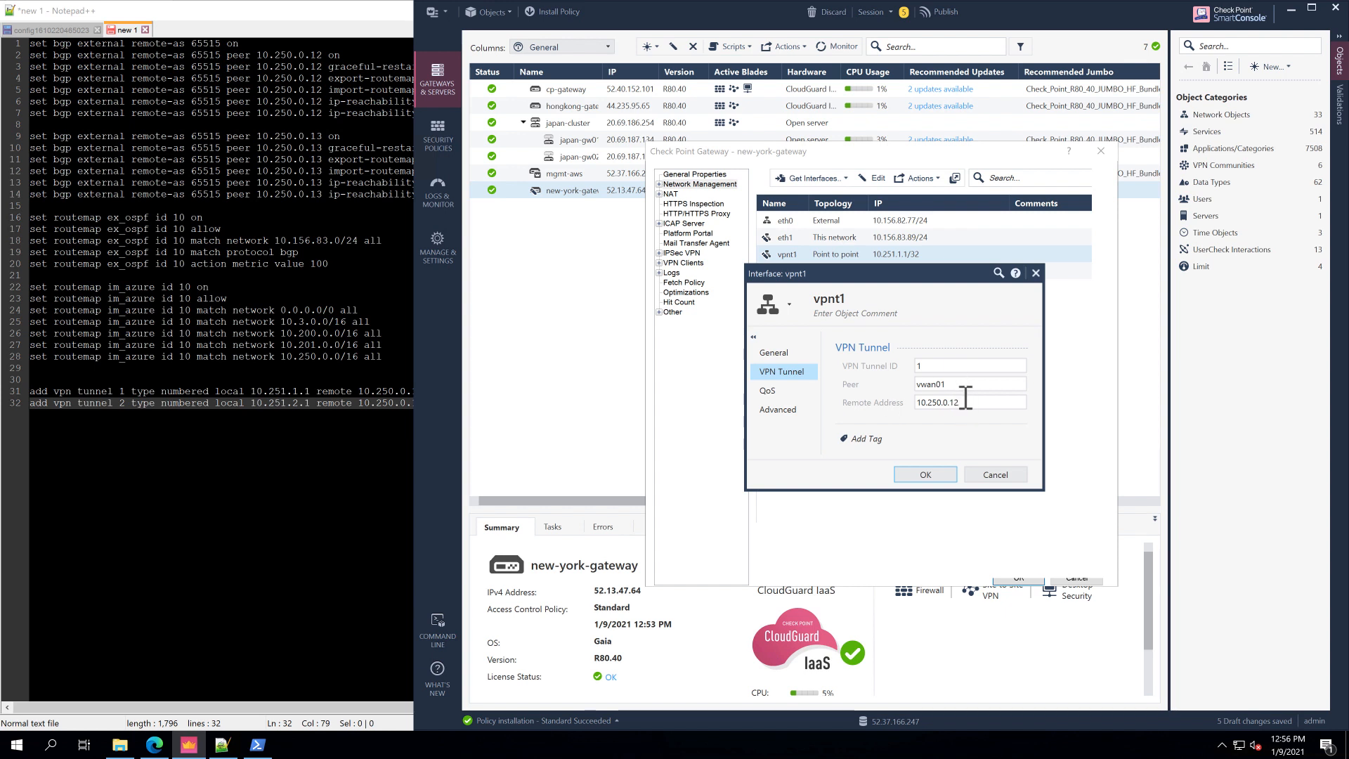
pyautogui.click(991, 475)
# - Save and publish the gateway object changes, and install the Standard Access Control policy on new-york-gateway only
pyautogui.click(1018, 578)
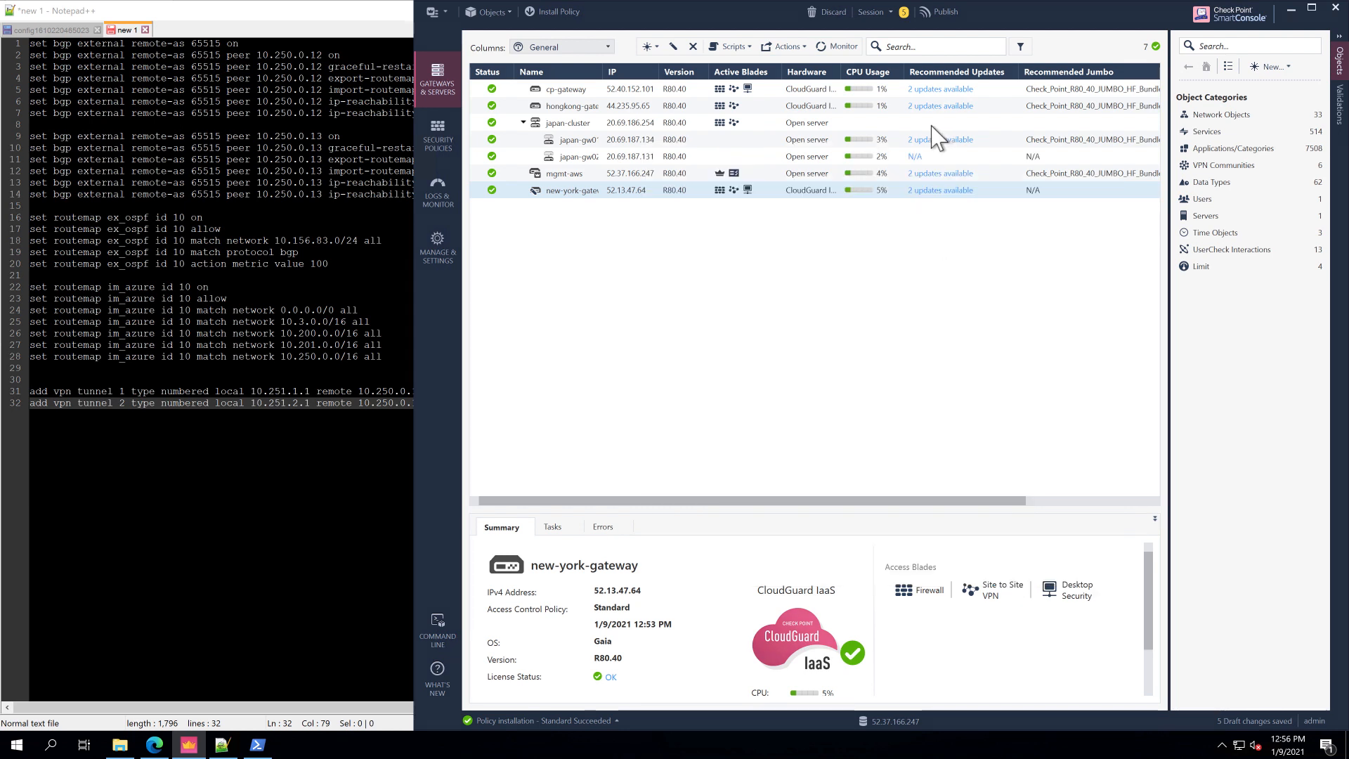
pyautogui.click(556, 14)
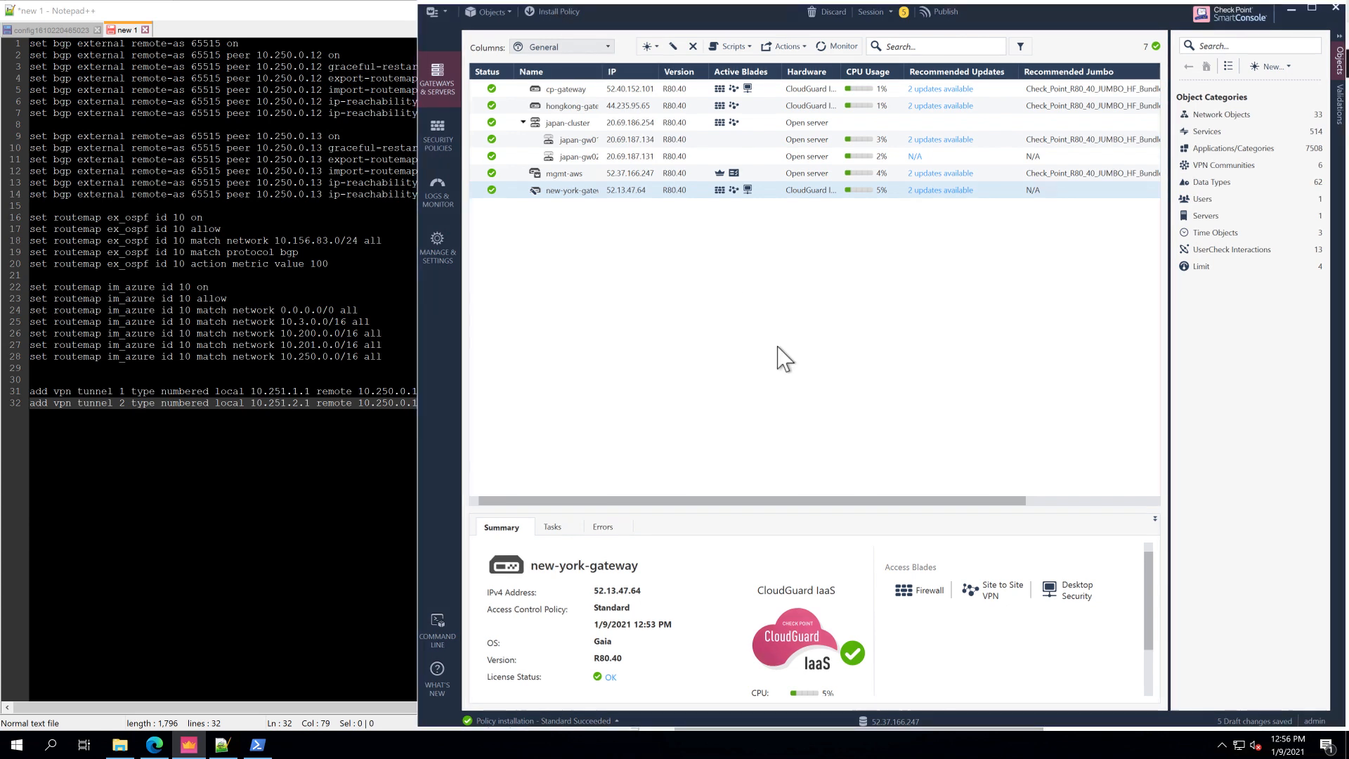
pyautogui.click(944, 461)
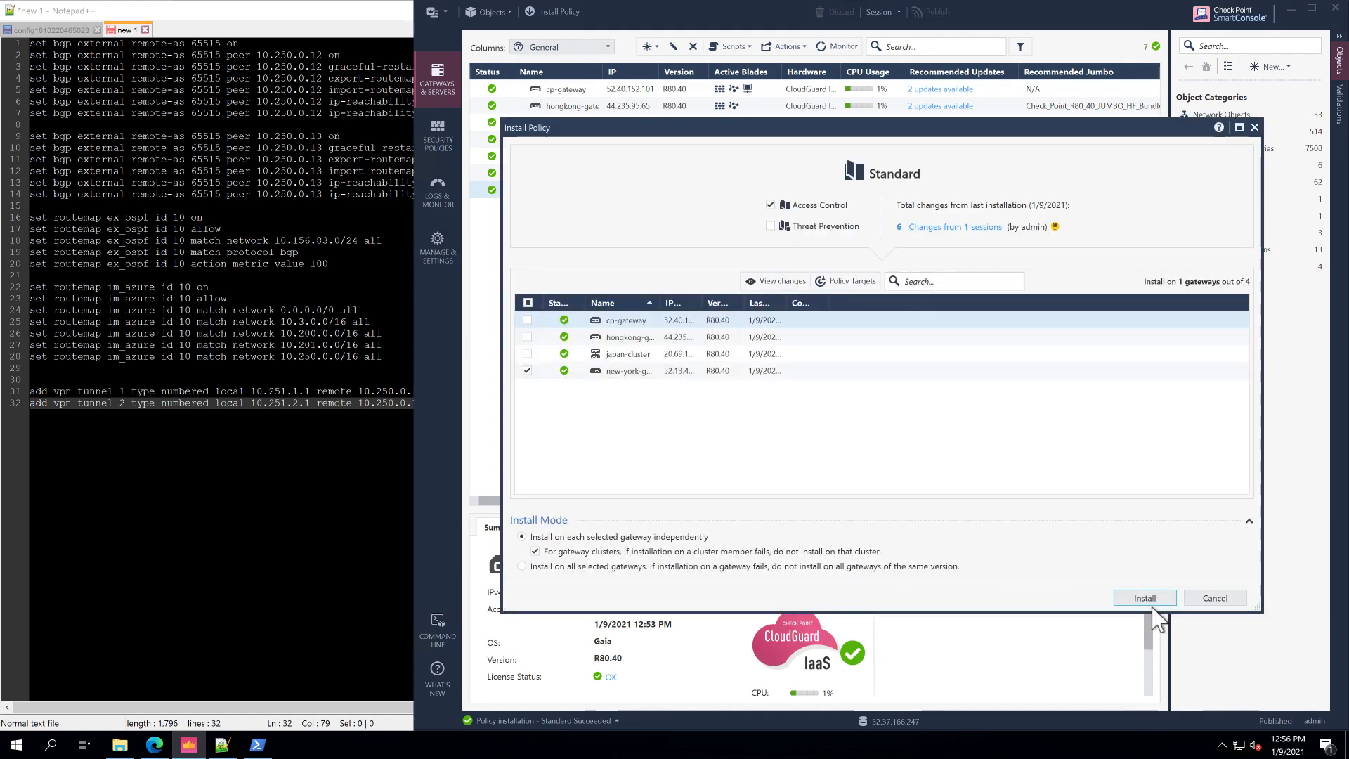
pyautogui.click(1153, 603)
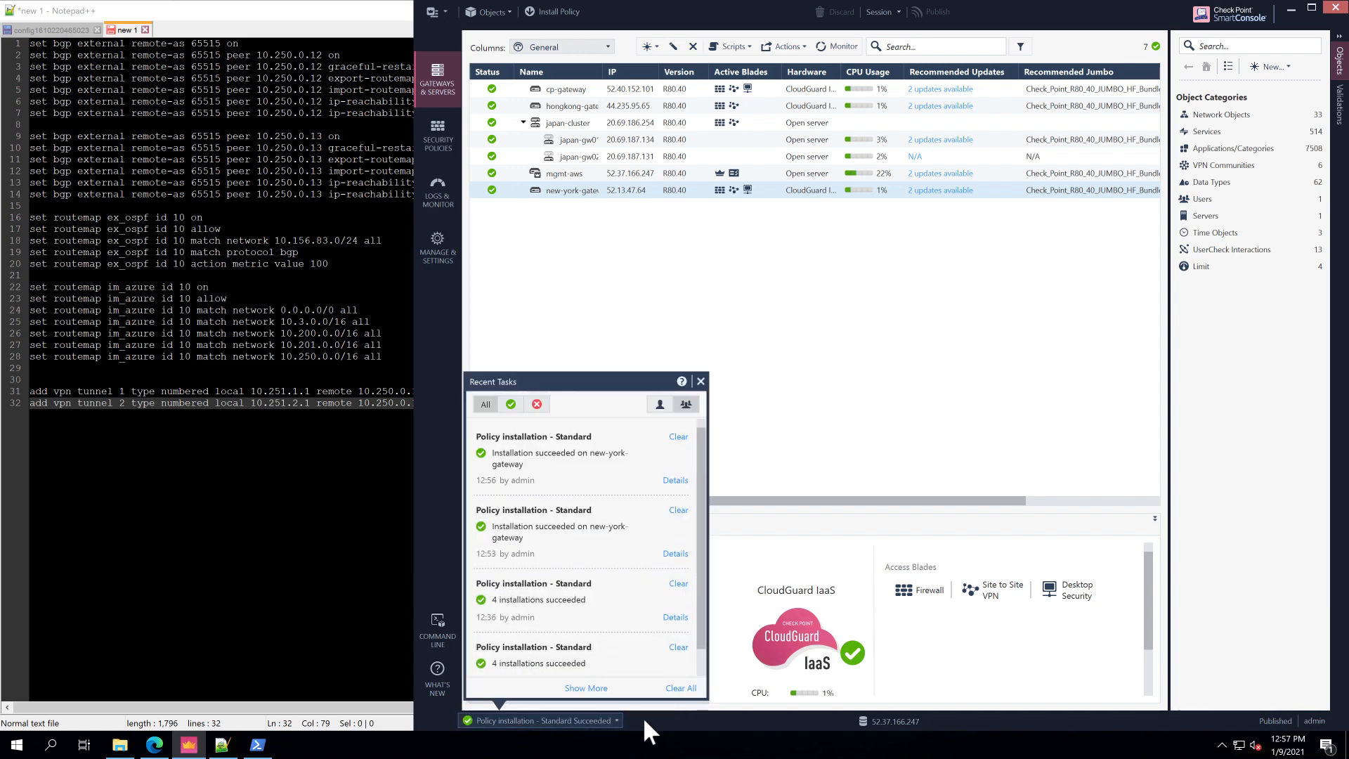
pyautogui.click(787, 454)
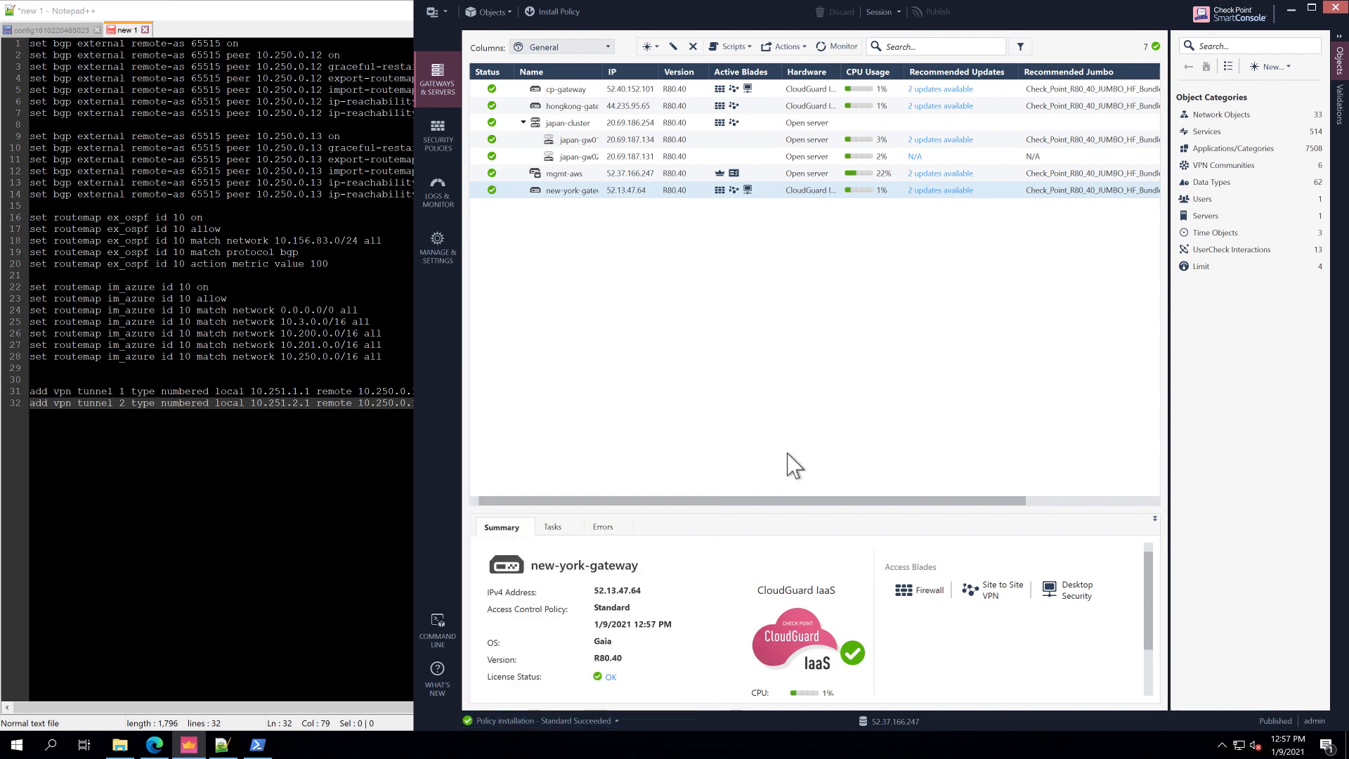
# - Switch back to the gateway's PowerShell SSH session and exit clish to the expert shell
pyautogui.click(257, 746)
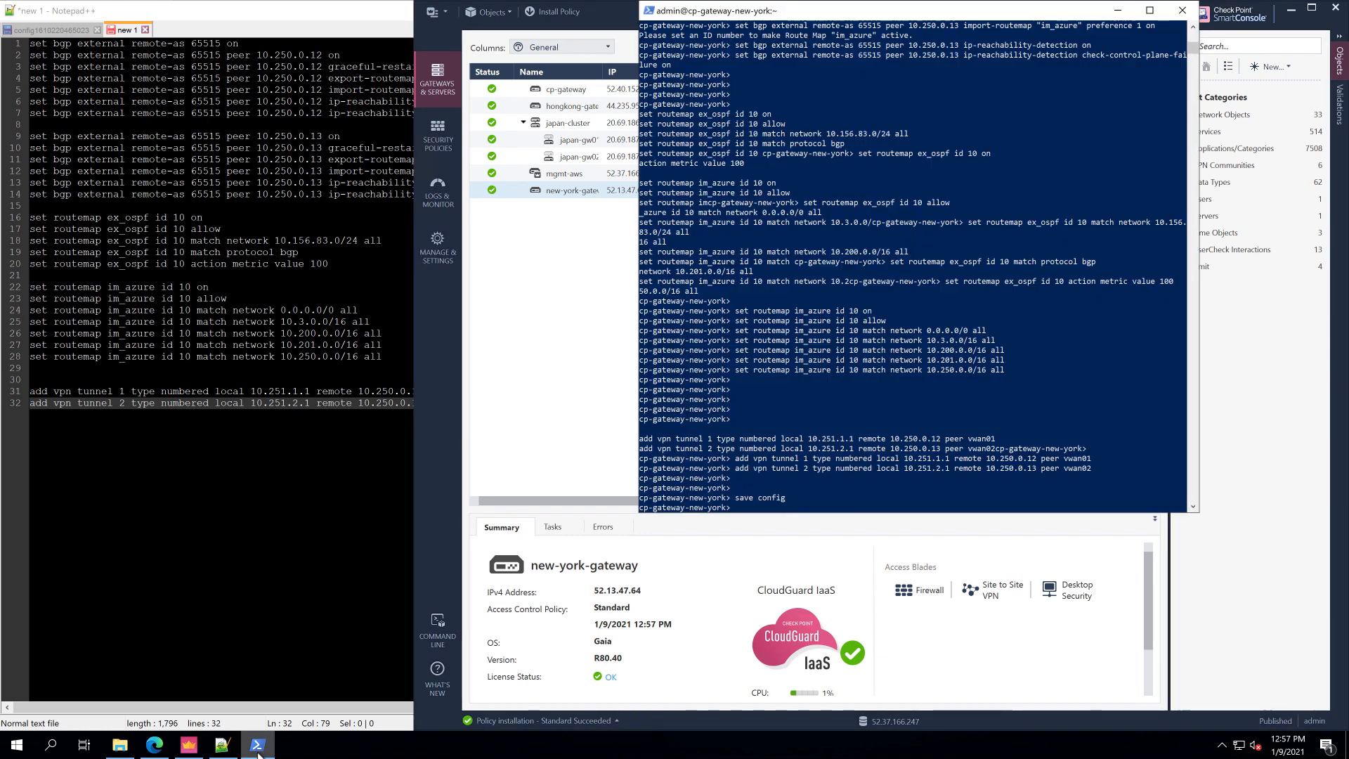
pyautogui.press('Return')
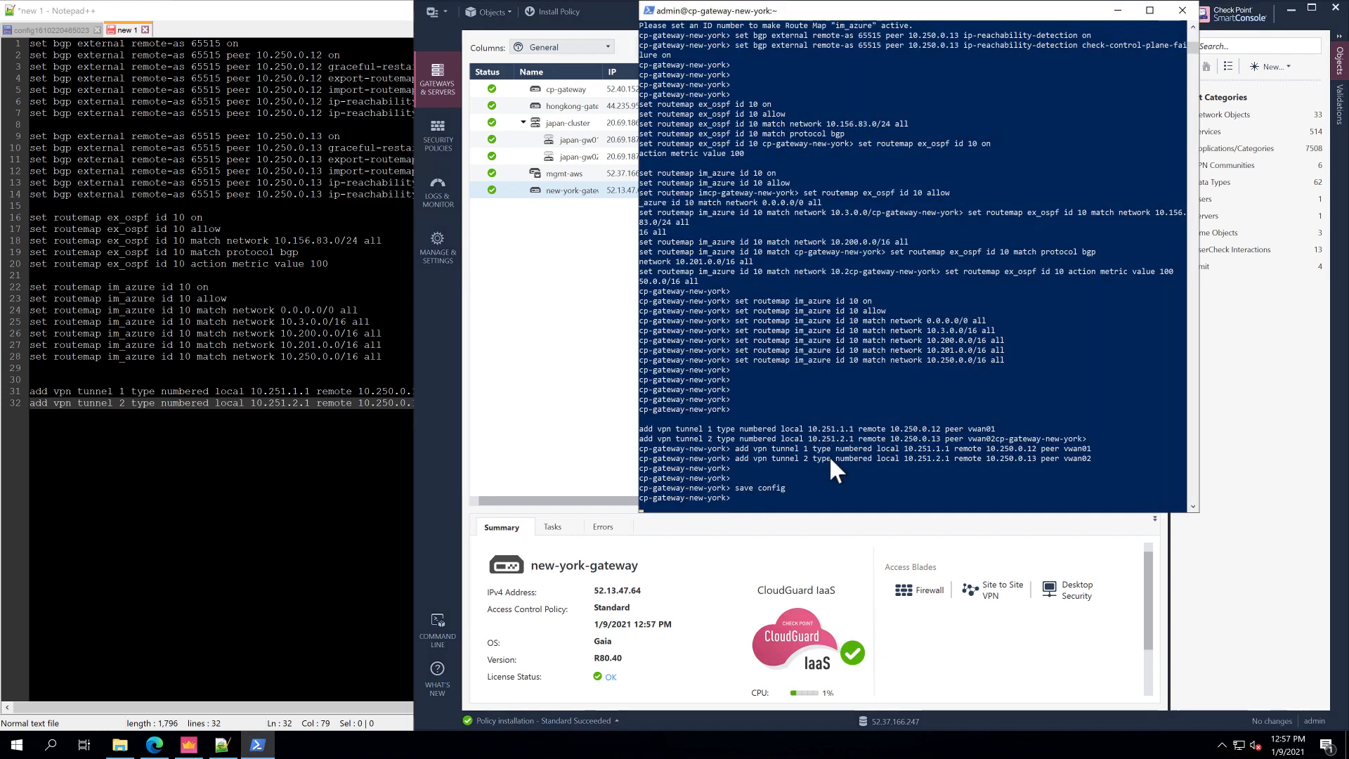
pyautogui.press('Return')
pyautogui.press('Return')
pyautogui.write('exit')
pyautogui.press('Return')
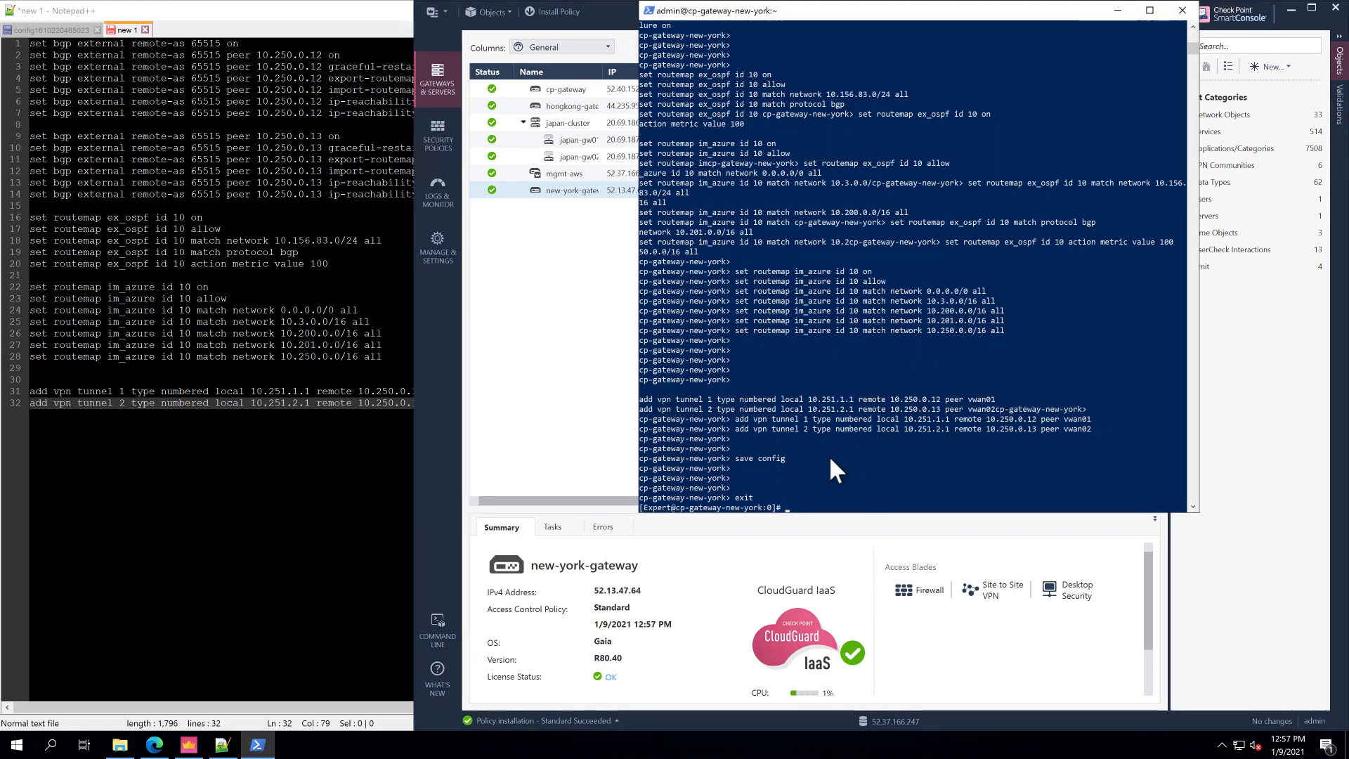
# - Start the VPN tunnel utility with vpn tu and list all IKE SAs
pyautogui.press('Return')
pyautogui.press('Return')
pyautogui.press('Return')
pyautogui.write('vpn')
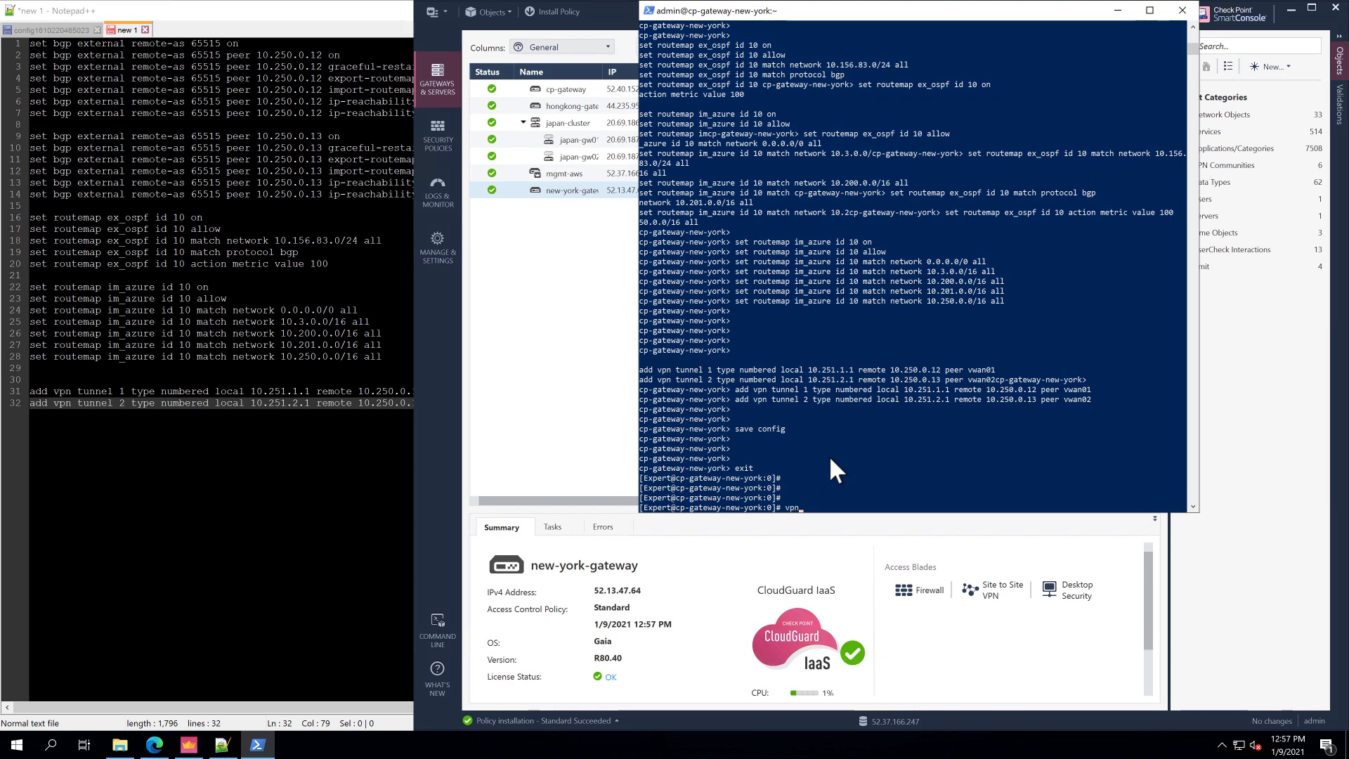
pyautogui.write(' tu')
pyautogui.press('Return')
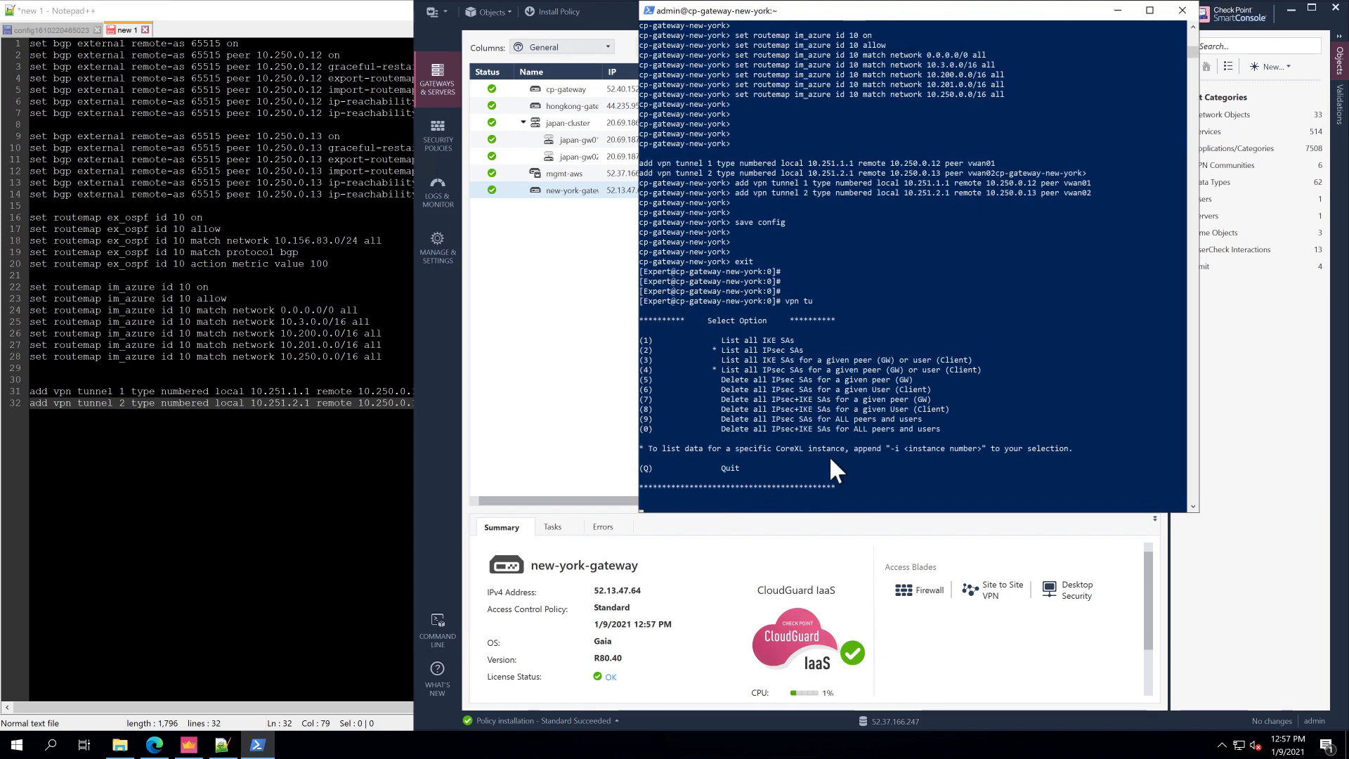
pyautogui.write('1')
pyautogui.press('Return')
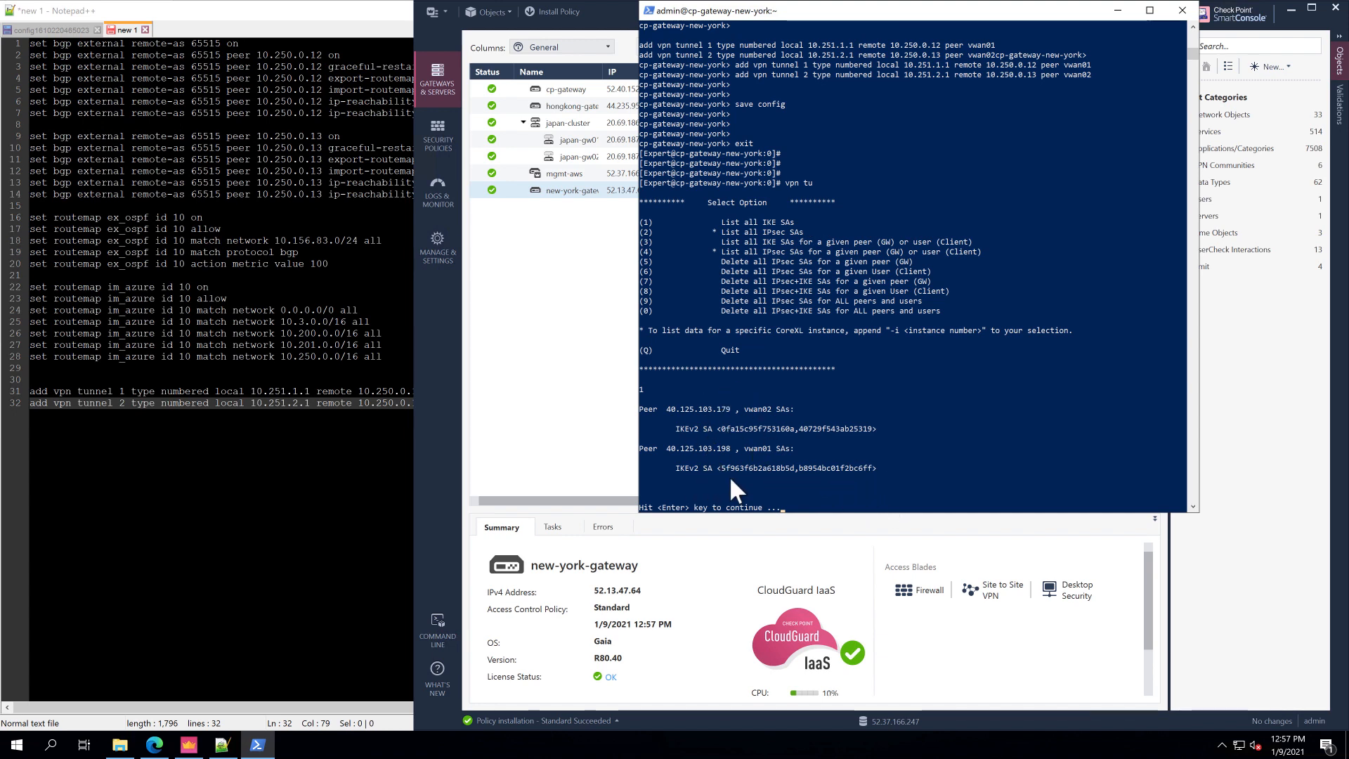
# - List all IPsec SAs for the VPN peers and quit the tunnel utility
pyautogui.press('Return')
pyautogui.write('2')
pyautogui.press('Return')
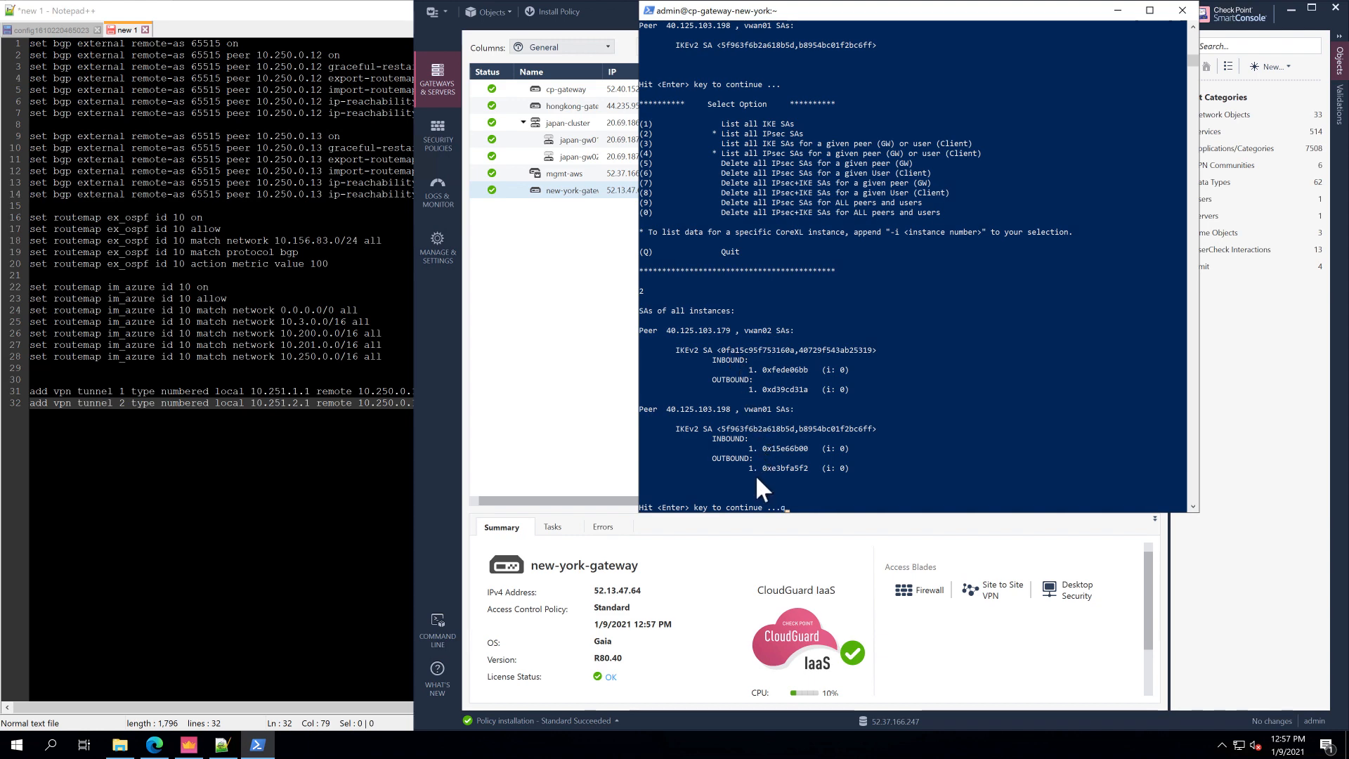
pyautogui.write('q')
pyautogui.press('Return')
pyautogui.write('q')
pyautogui.press('Return')
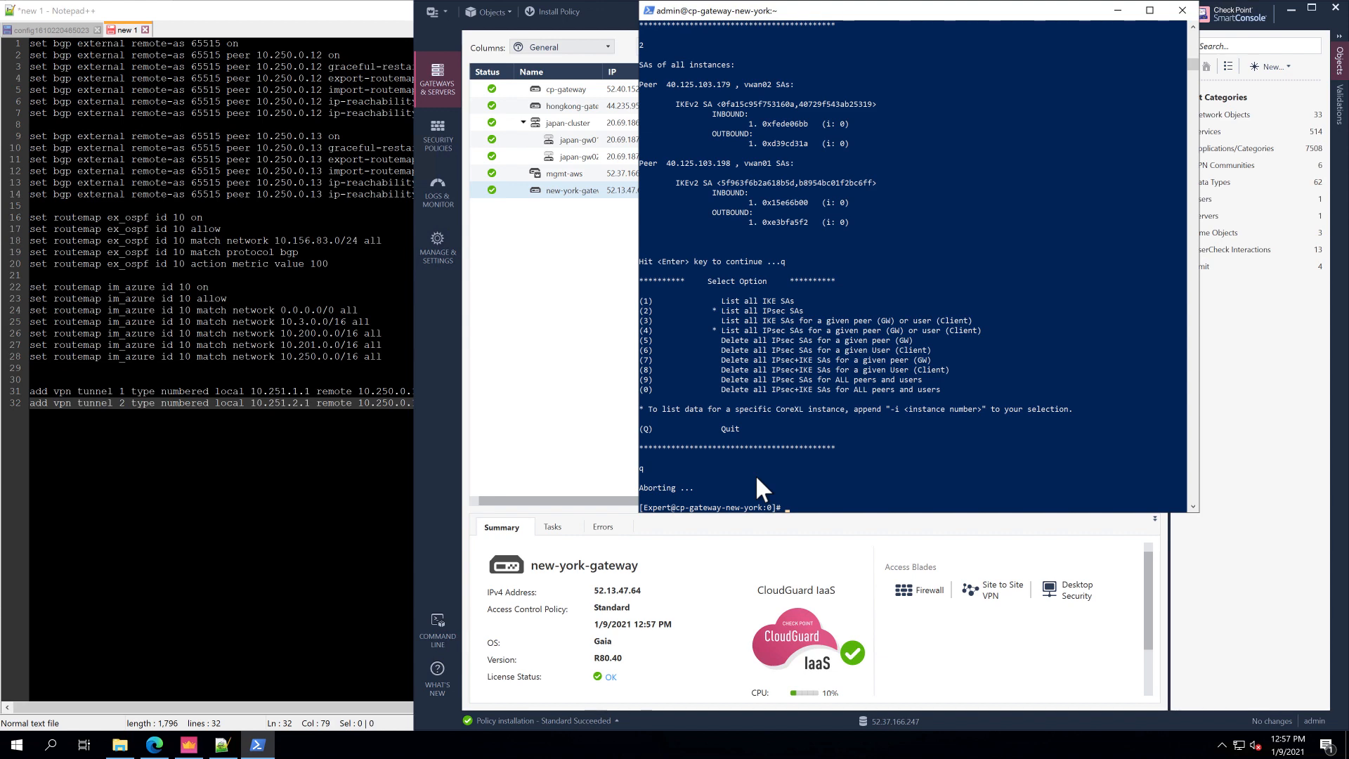
# - Show the kernel routing table with netstat -rn and check the destination networks and their outgoing VPN tunnel interfaces
pyautogui.write('etstat -rn')
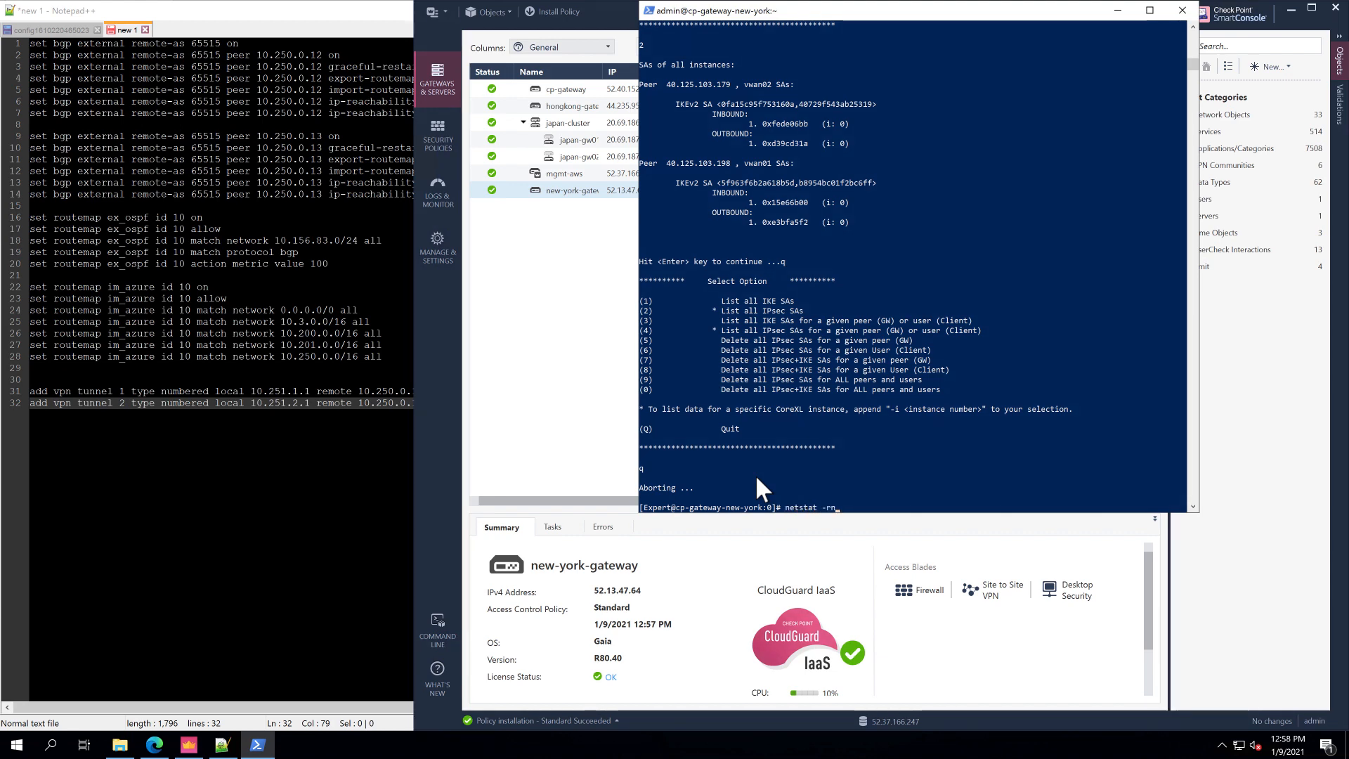
pyautogui.press('Return')
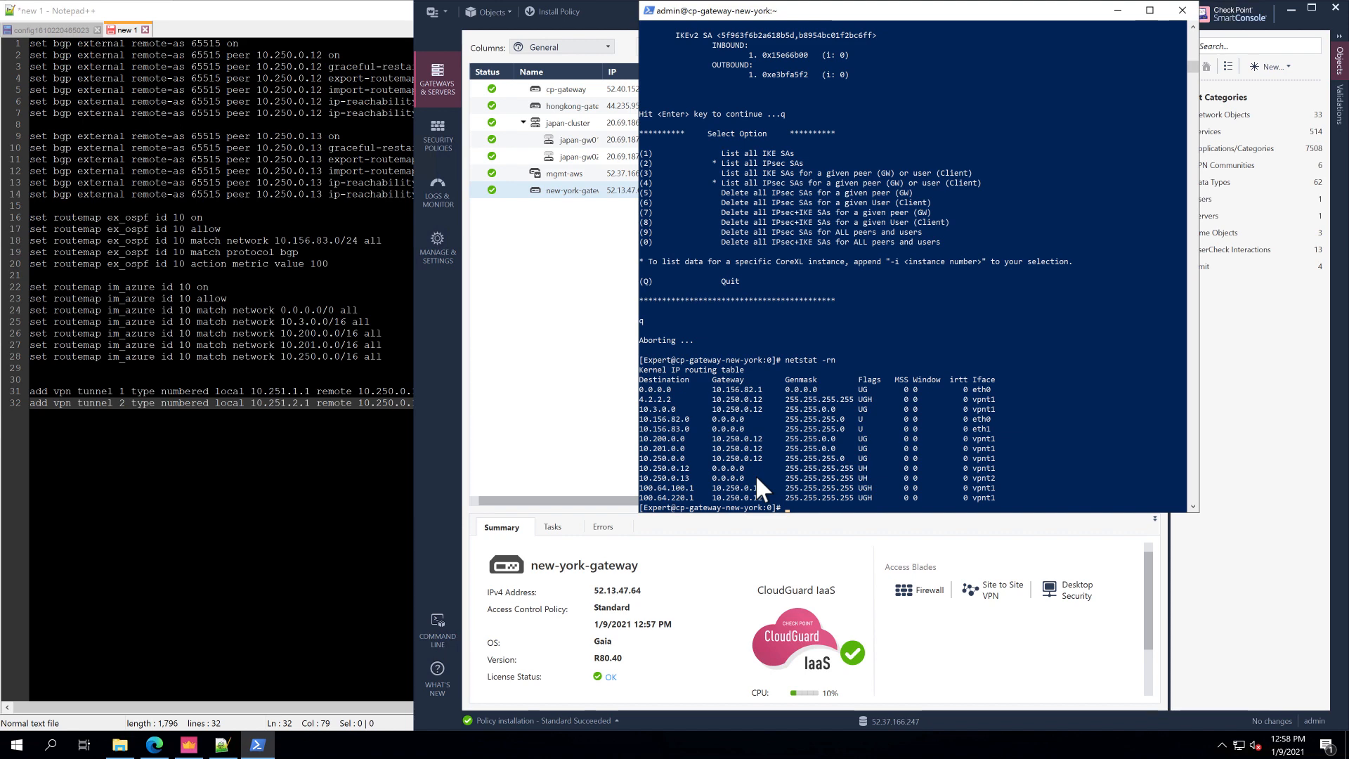
pyautogui.moveTo(640, 398); pyautogui.dragTo(677, 411)
pyautogui.doubleClick(653, 405)
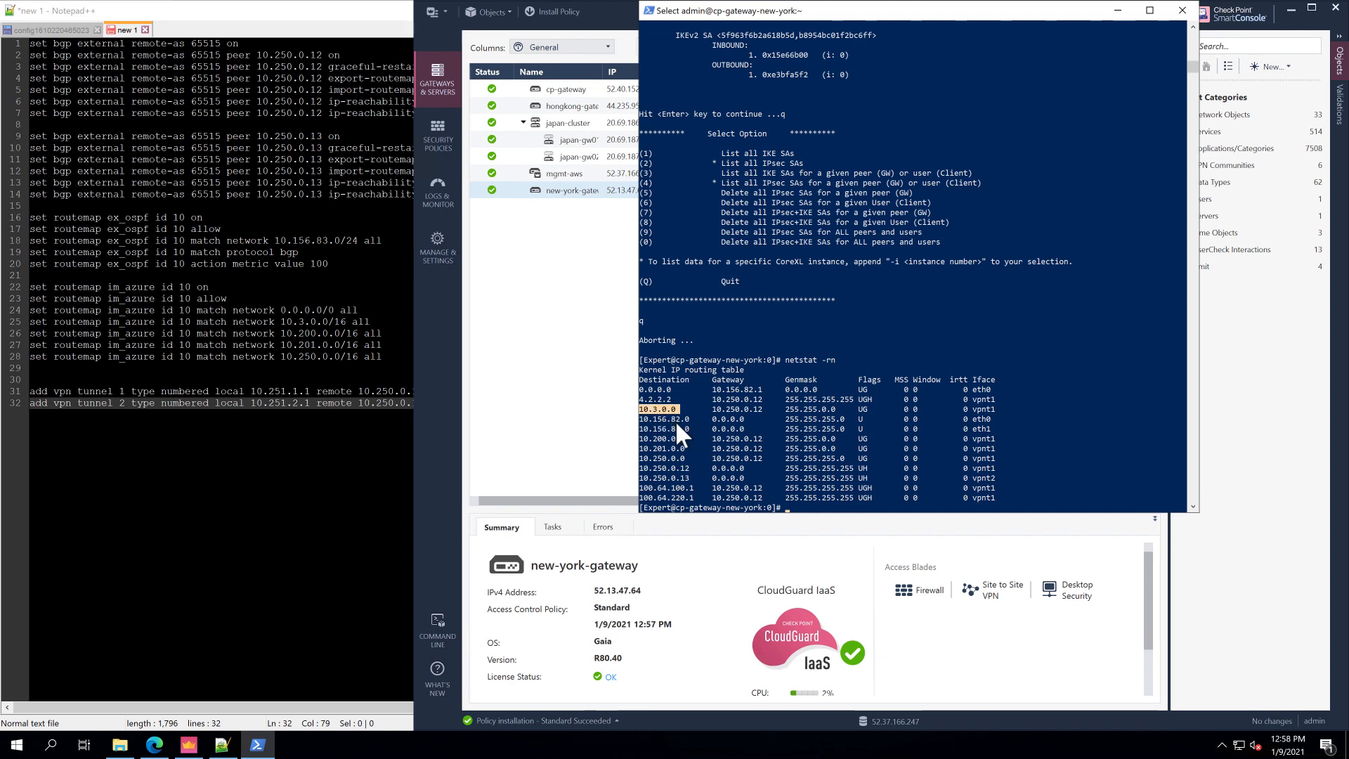
pyautogui.doubleClick(674, 439)
pyautogui.click(700, 457)
pyautogui.moveTo(968, 434); pyautogui.dragTo(1002, 472)
pyautogui.click(1001, 470)
pyautogui.click(1006, 497)
pyautogui.click(732, 338)
# - Enter clish and display the BGP routes with show route bgp
pyautogui.write('clish')
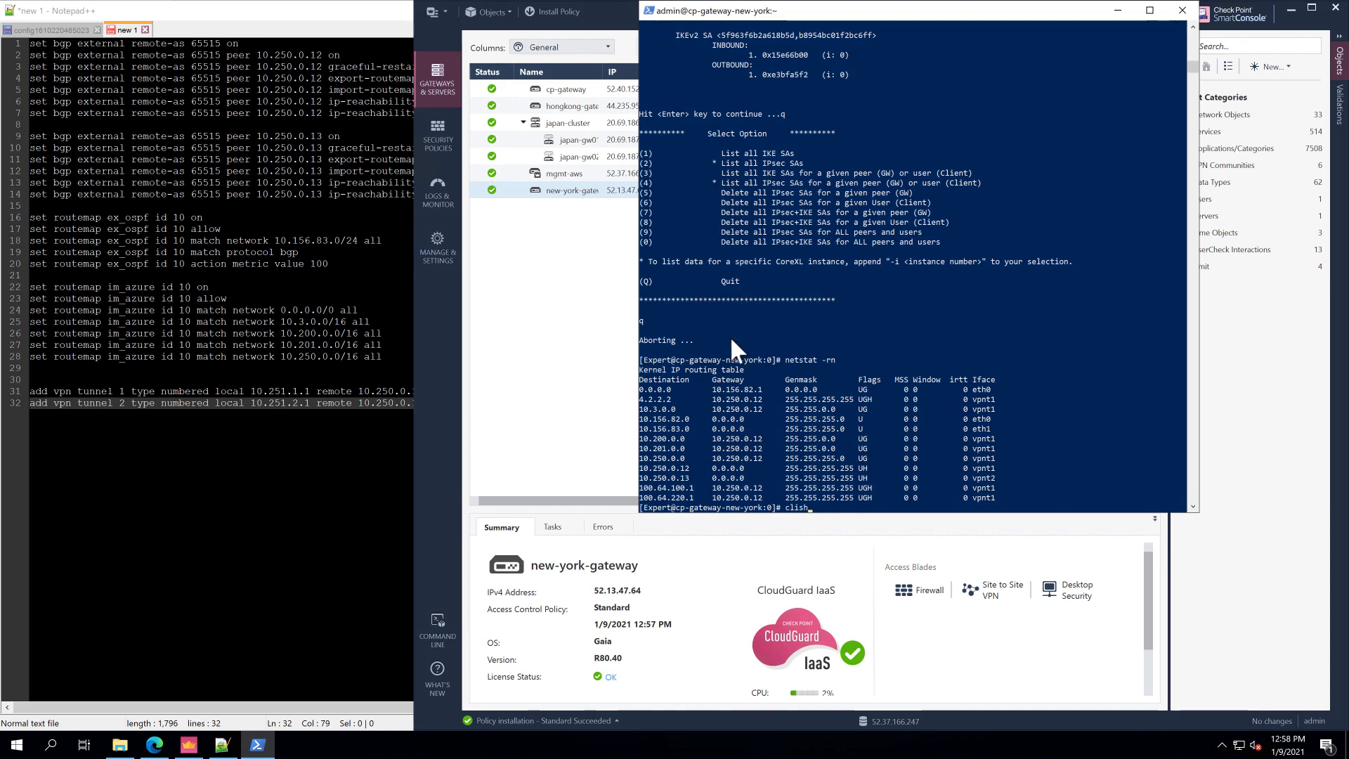
pyautogui.press('Return')
pyautogui.write('show route bgp')
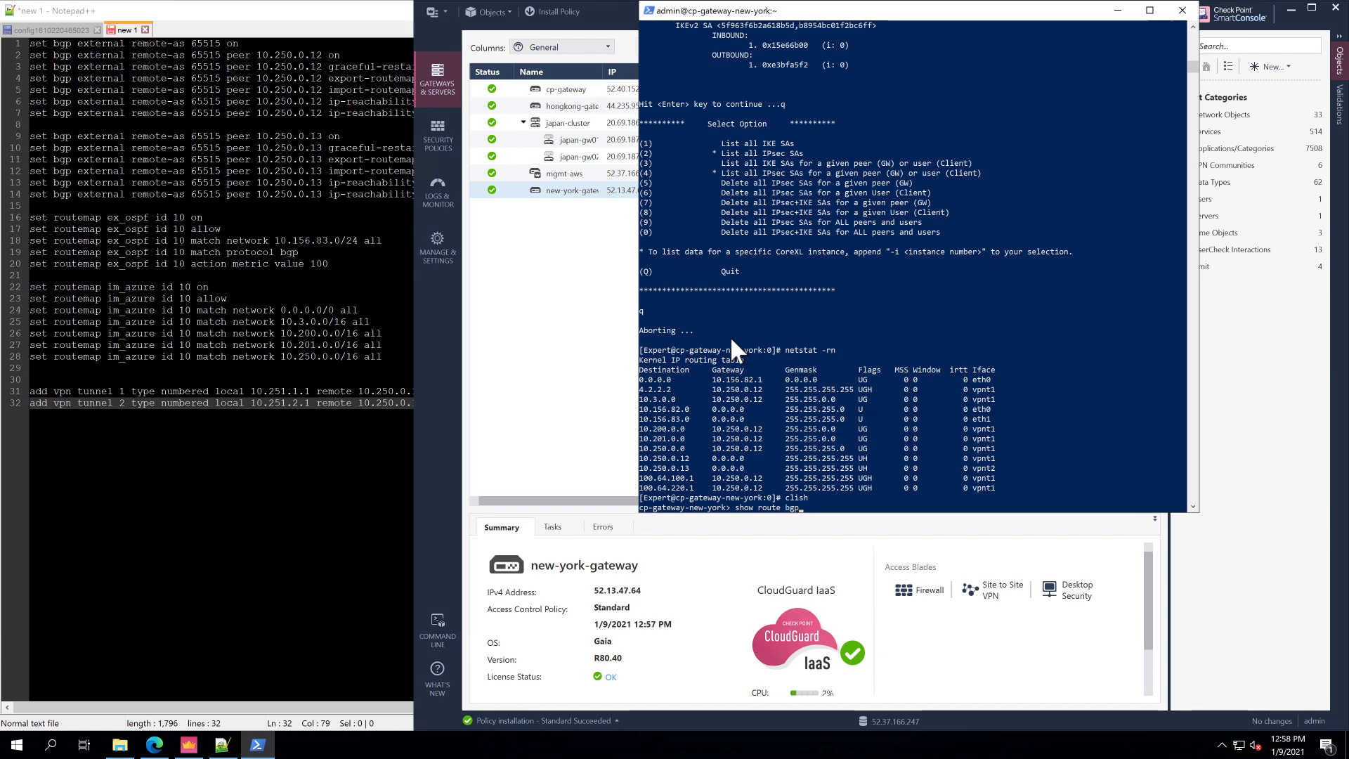
pyautogui.press('Return')
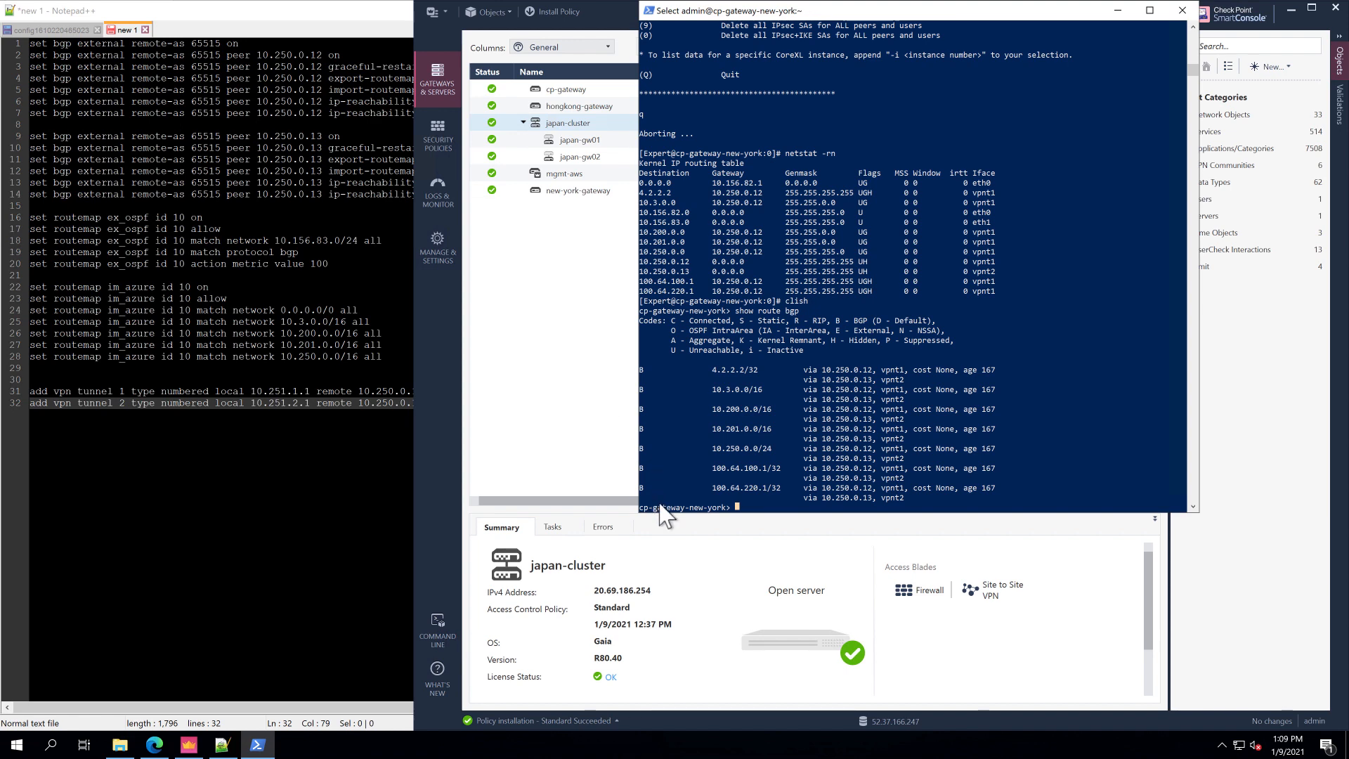
# - Switch to SmartConsole, open the japan-cluster properties and view the cluster's interfaces under Network Management
pyautogui.click(574, 423)
pyautogui.doubleClick(581, 127)
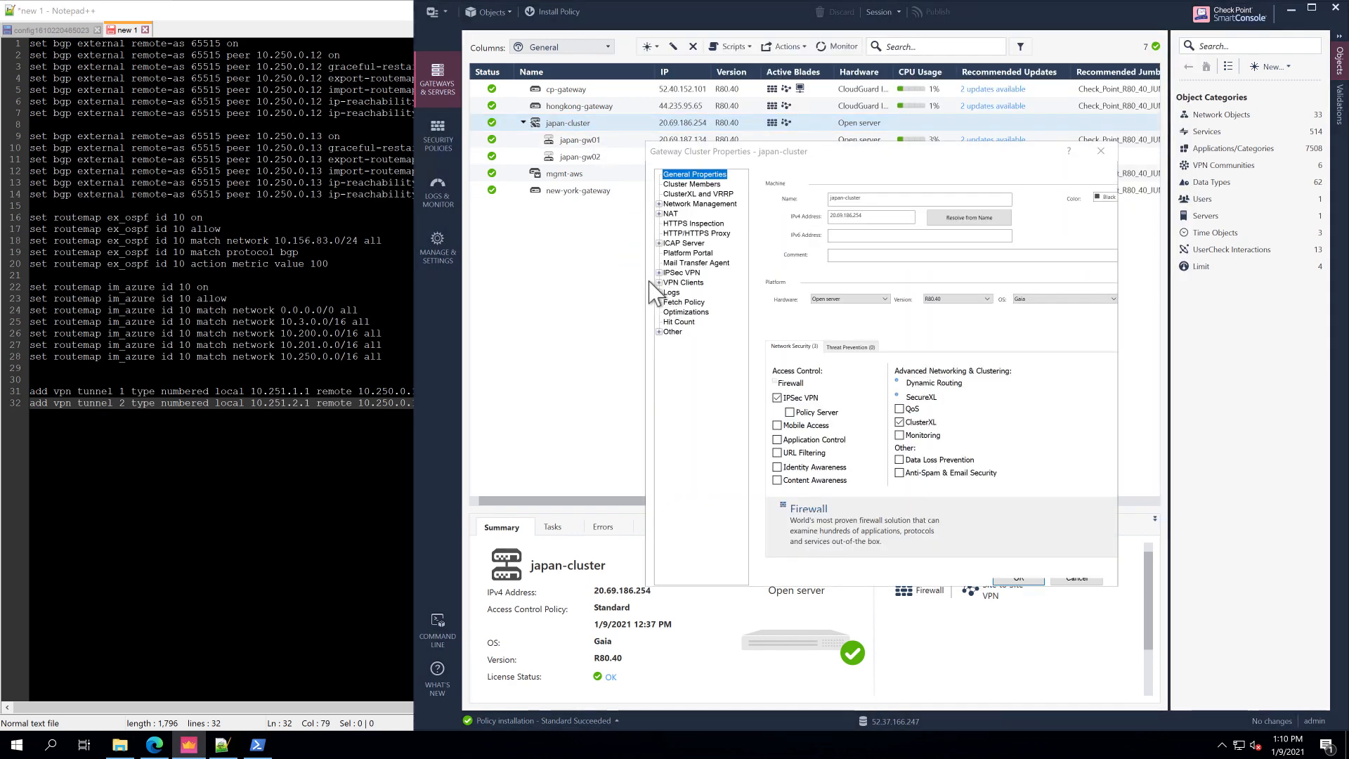
pyautogui.moveTo(836, 151); pyautogui.dragTo(794, 151)
pyautogui.click(654, 204)
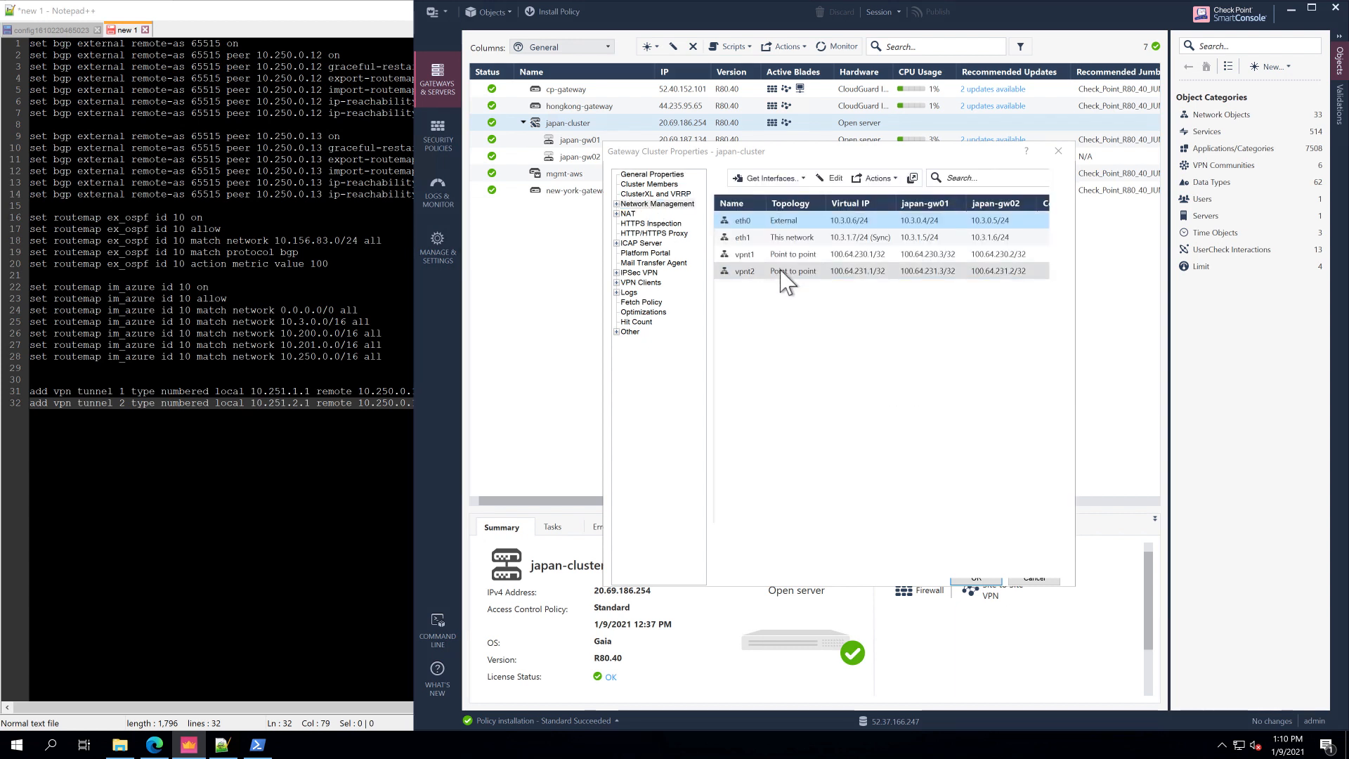